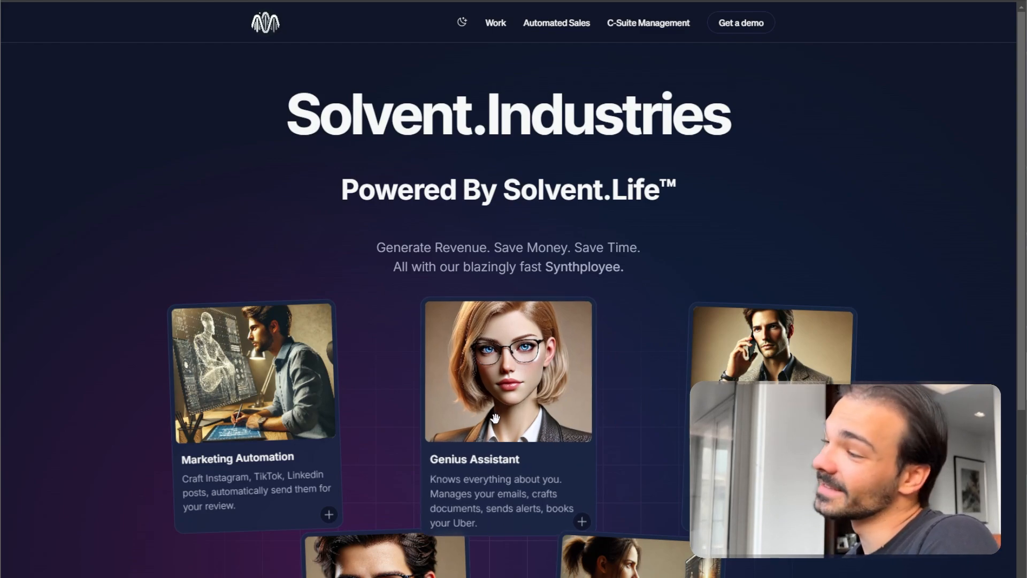
View the Genius Assistant product page on the Solvent.Industries site, including its key features, and return to the home page.
mouse_move(502, 417)
left_mouse_down()
mouse_move(478, 318)
mouse_move(508, 339)
mouse_move(513, 407)
left_mouse_up()
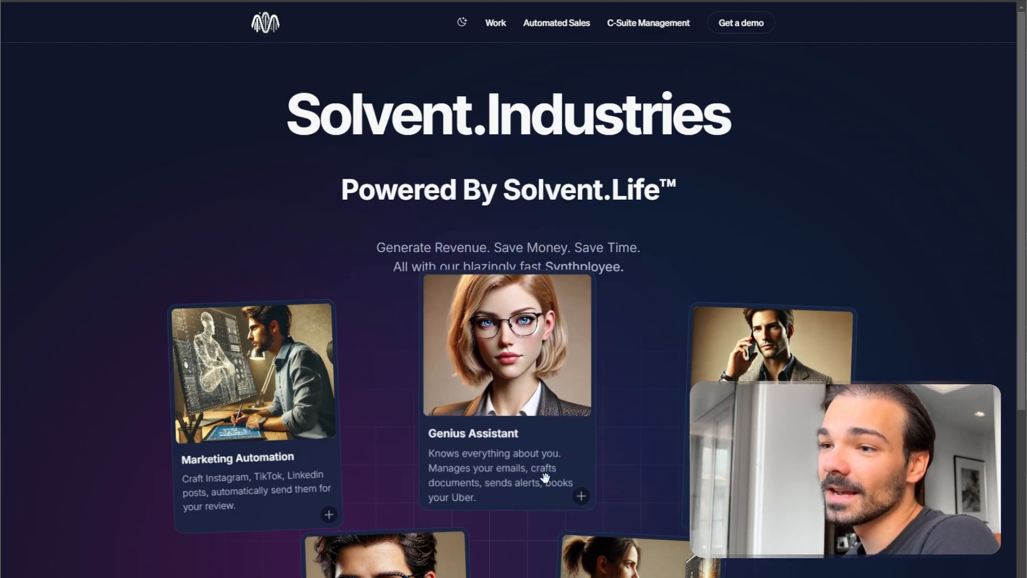
left_click(582, 499)
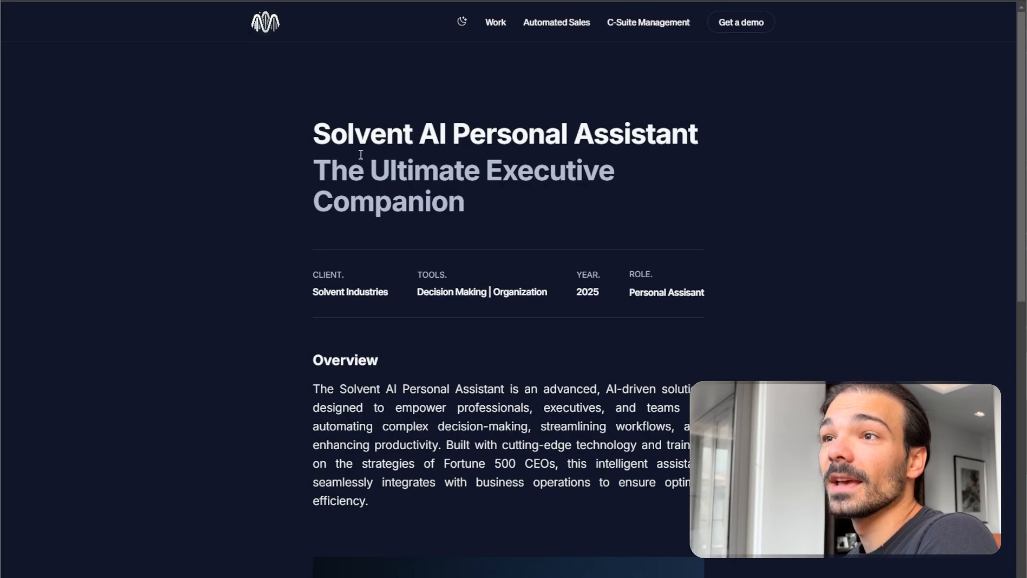
scroll(471, 270, "down", 10)
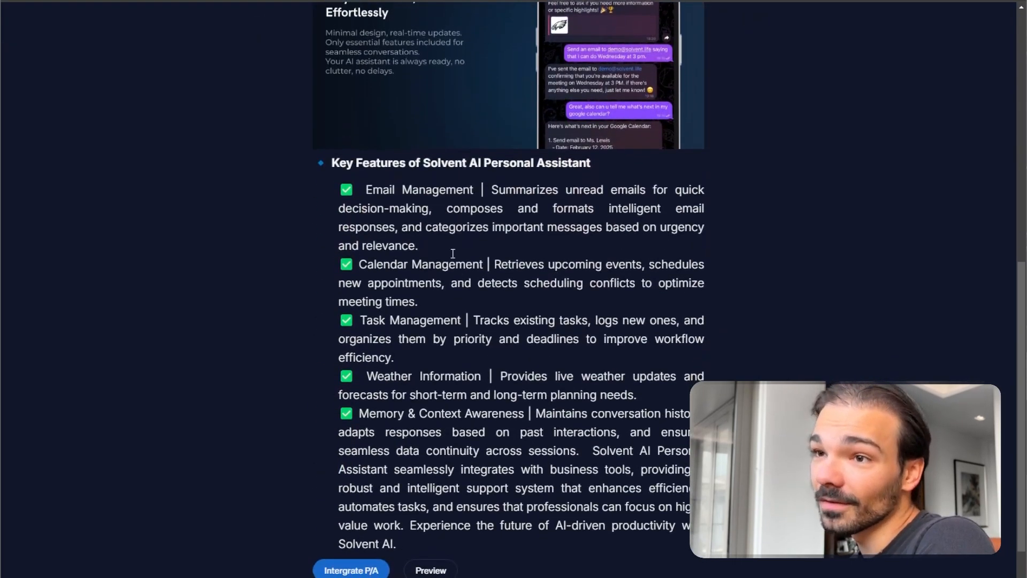
scroll(325, 336, "up", 10)
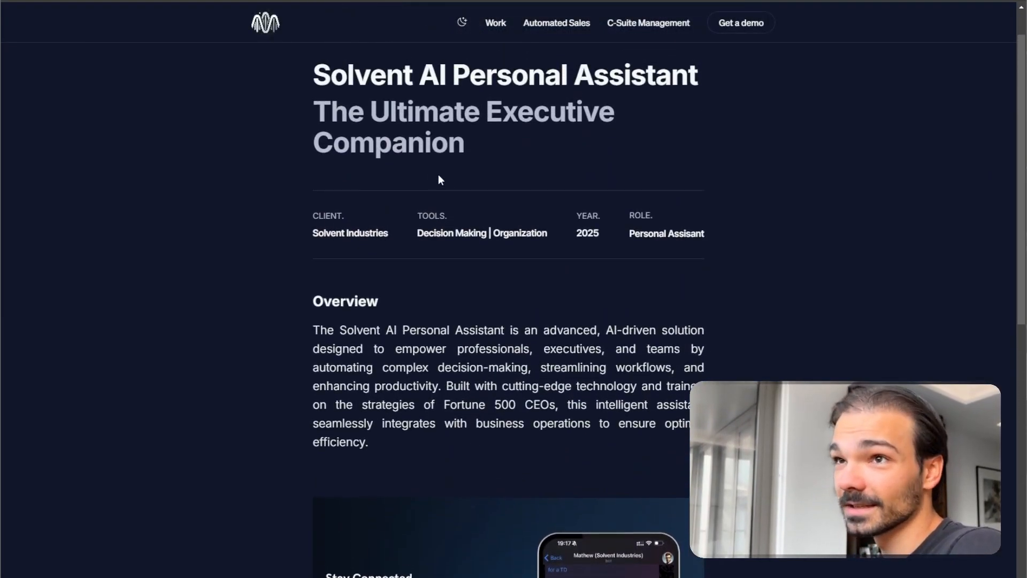
left_click(271, 27)
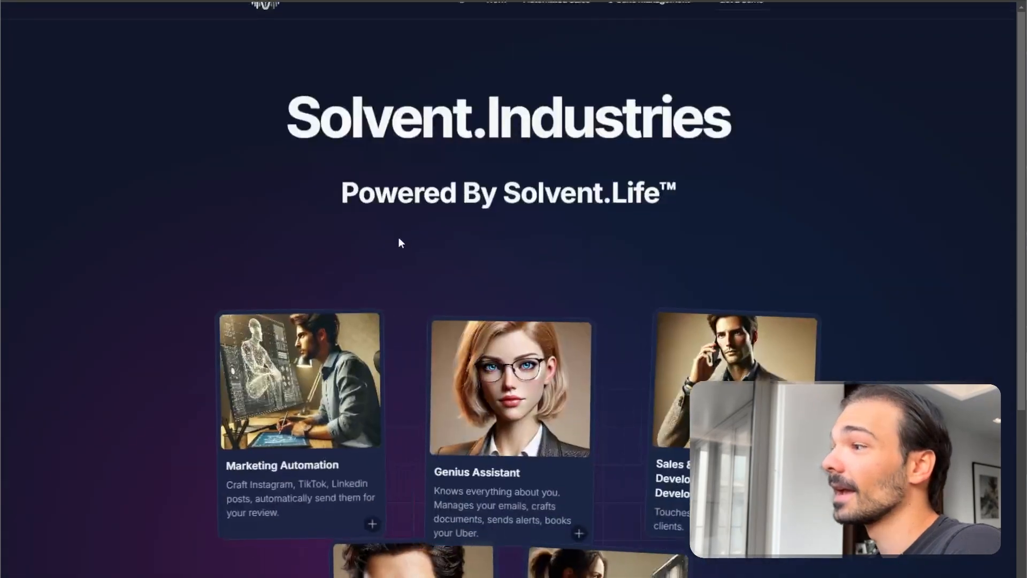
scroll(380, 341, "down", 1)
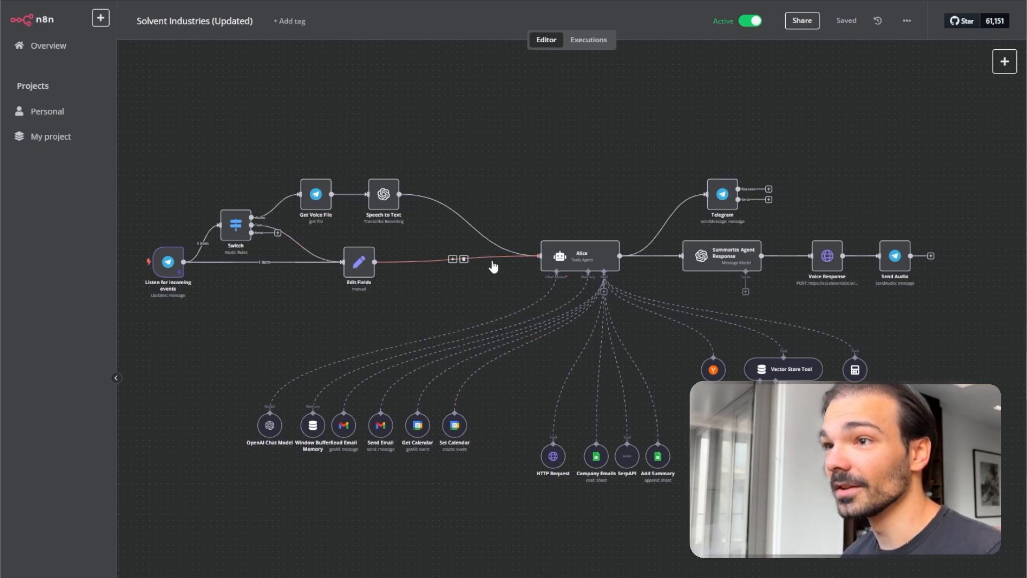
Switch from n8n to the Alice bot chat in Telegram and send a voice message requesting a summary of today's unread emails.
left_click(569, 266)
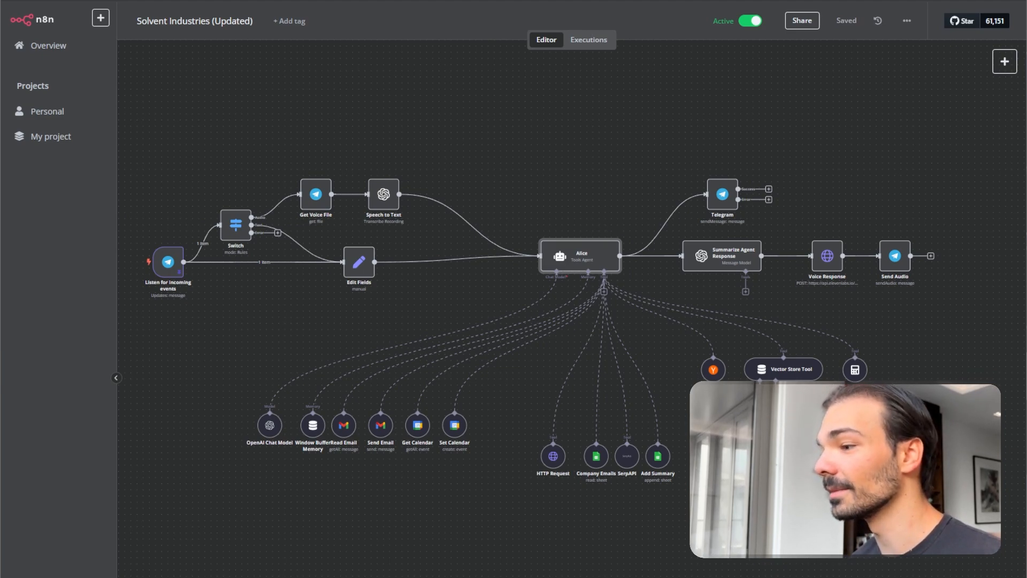
key("alt+Tab")
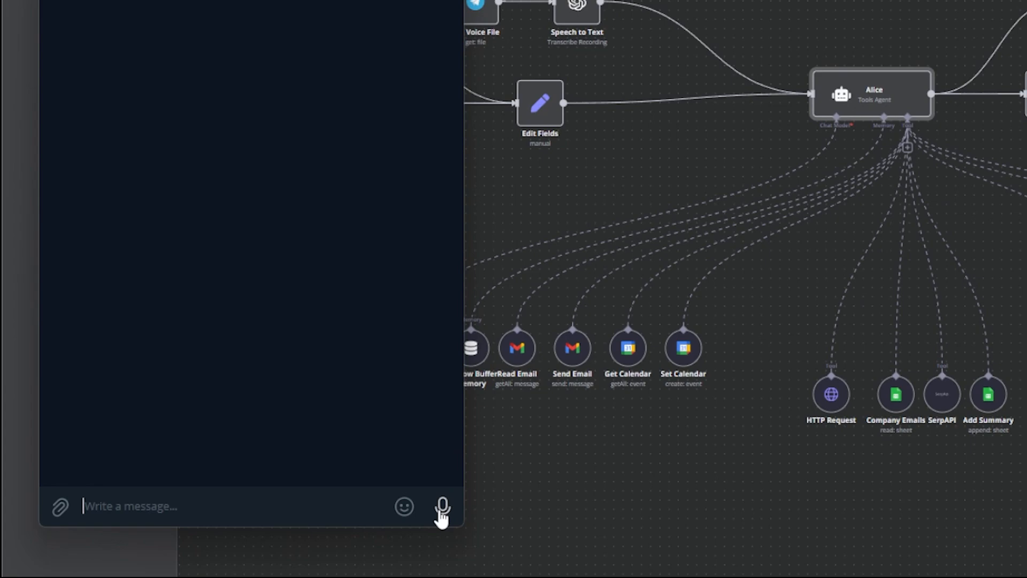
left_click_drag(440, 511, 440, 513)
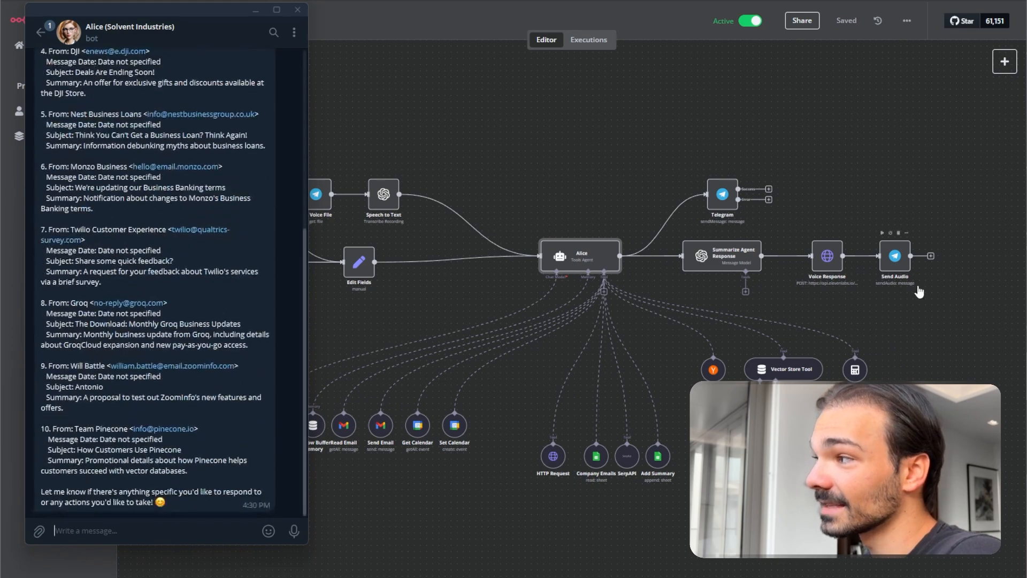
Read through the bot's unread email summary in the chat and play part of its audio reply.
scroll(129, 353, "up", 3)
scroll(130, 353, "up", 5)
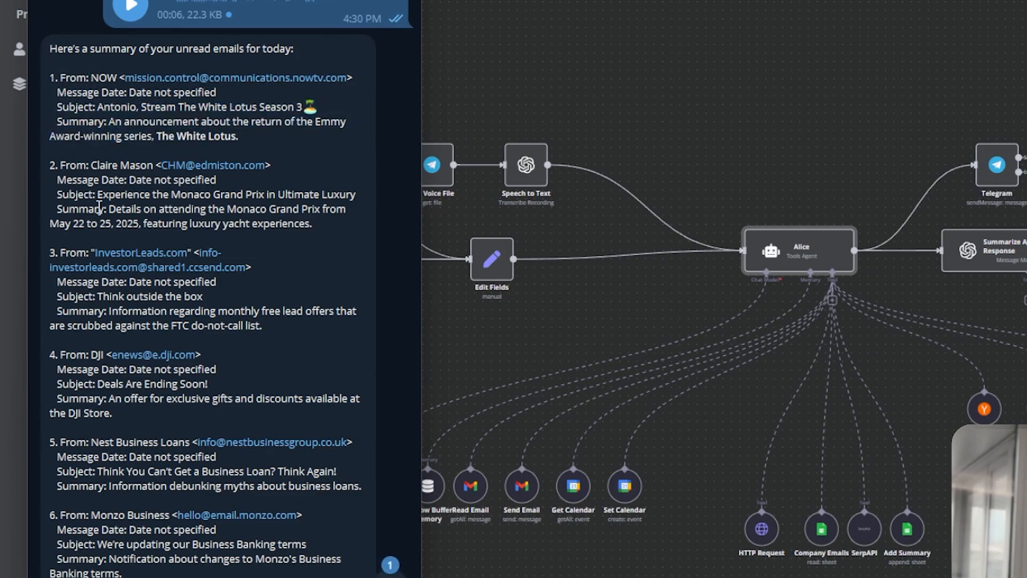
scroll(99, 206, "down", 3)
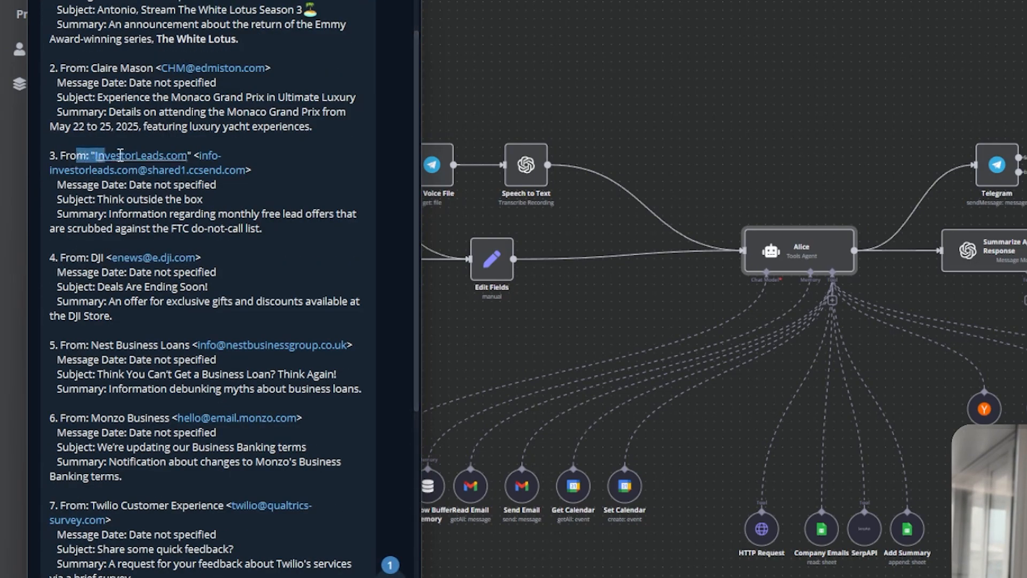
scroll(63, 267, "down", 1)
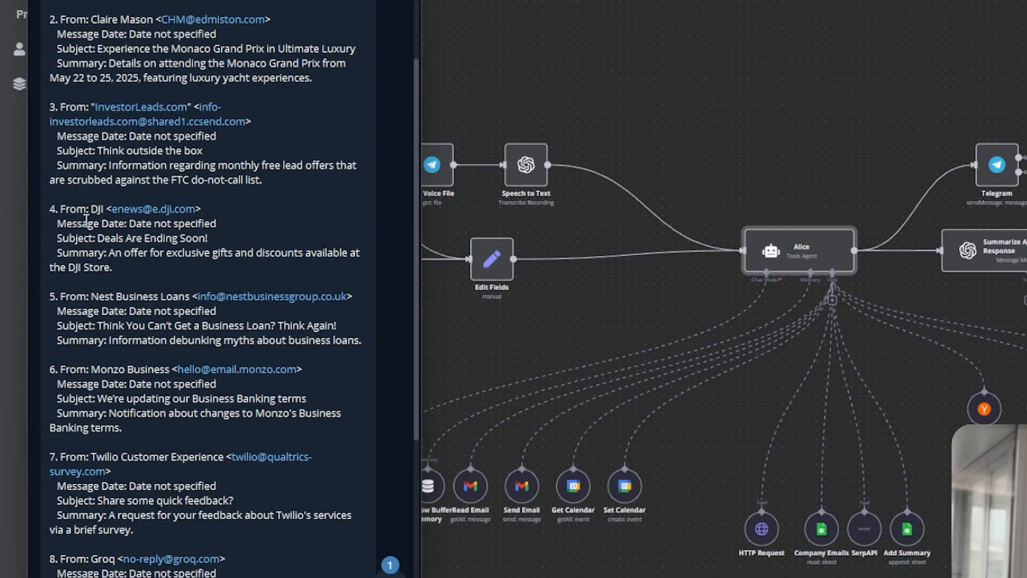
scroll(147, 310, "down", 2)
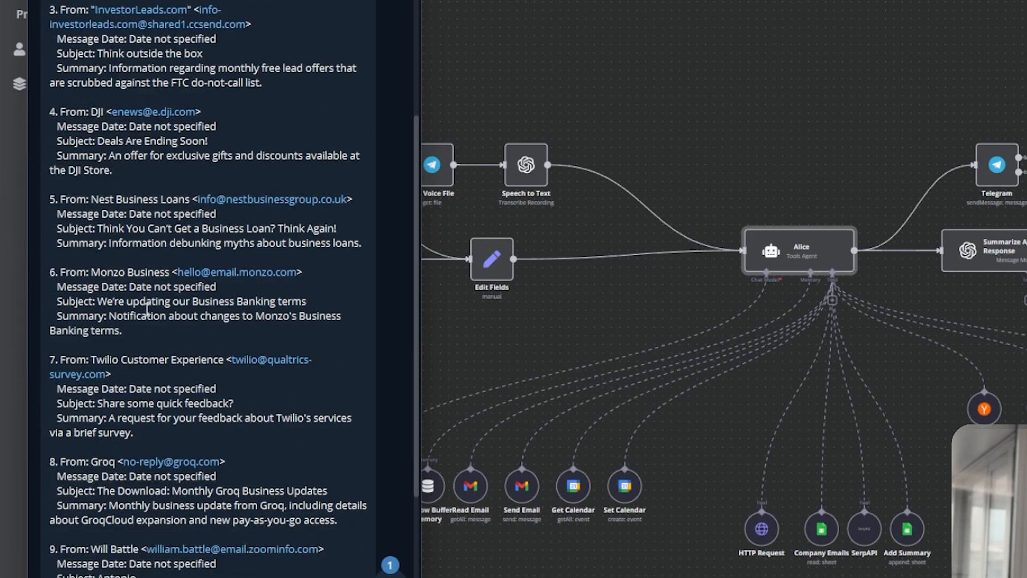
scroll(147, 309, "down", 4)
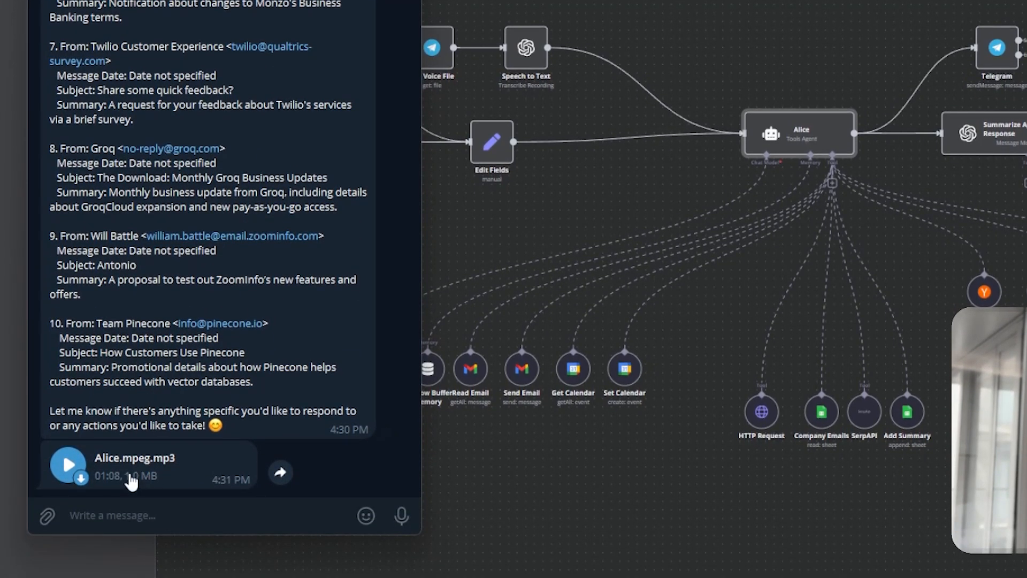
left_click(64, 467)
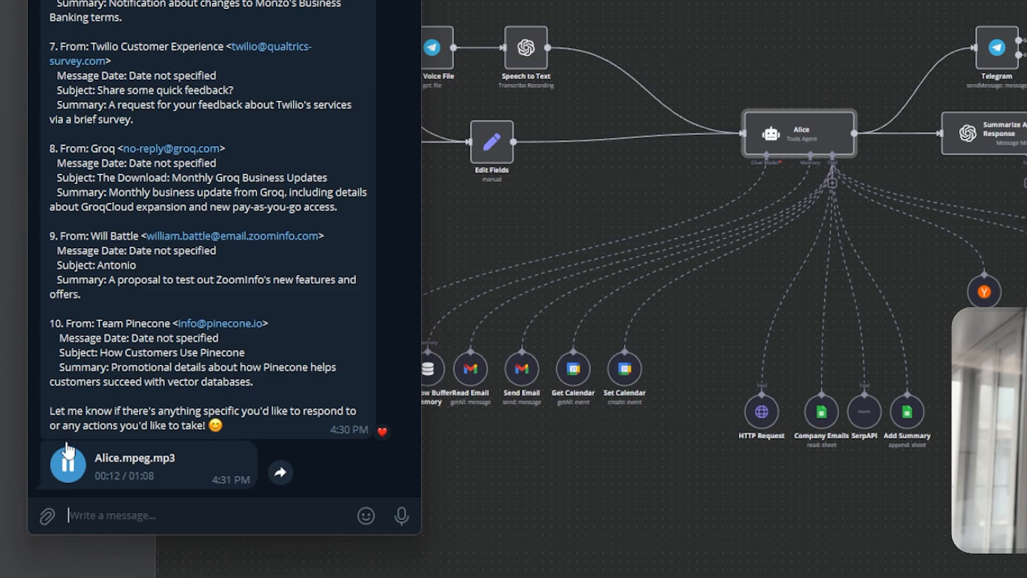
left_click(68, 473)
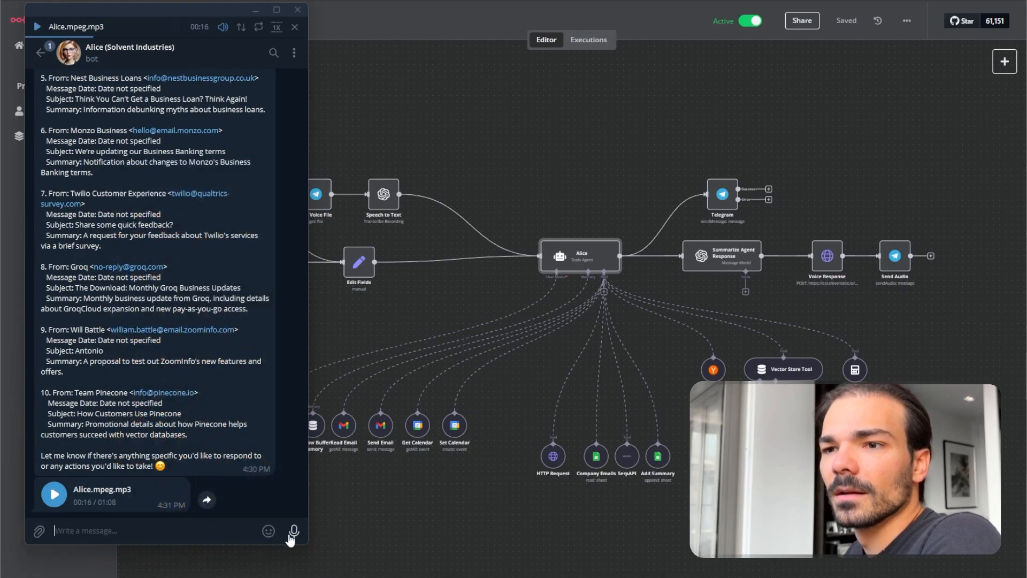
Send the bot a voice message asking for the current weather in London and listen to its audio reply.
left_click_drag(292, 539, 292, 539)
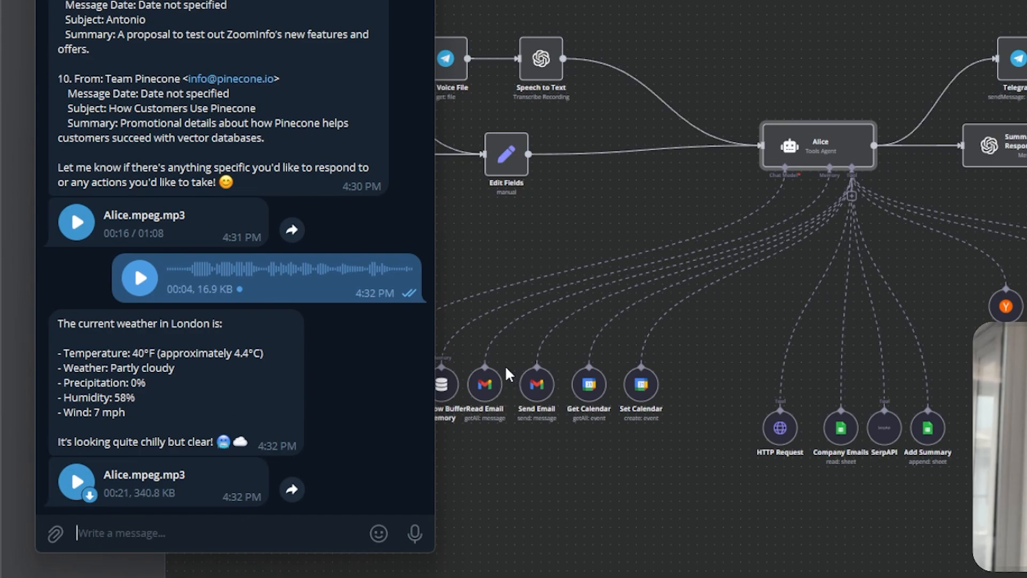
left_click(76, 482)
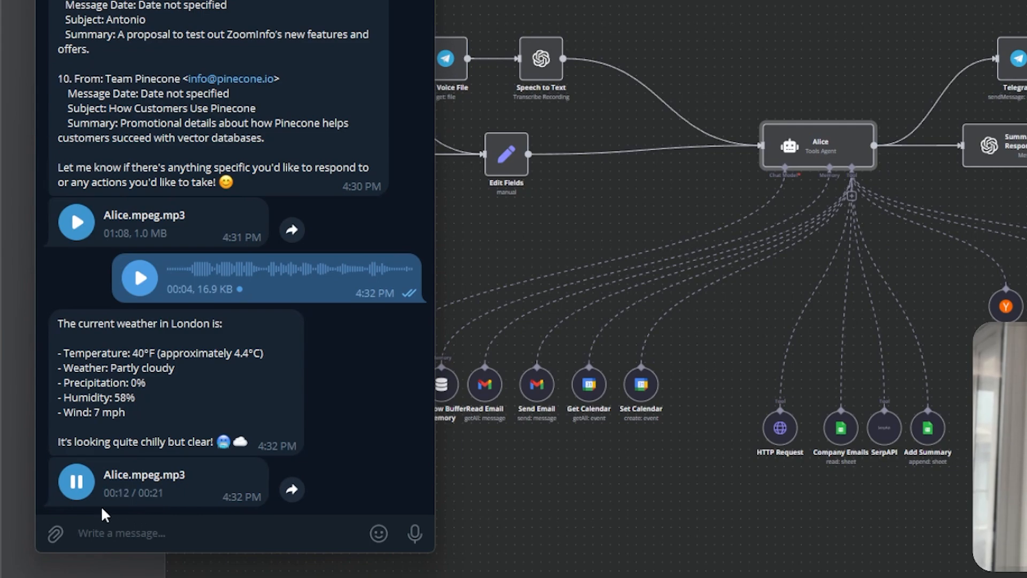
left_click(76, 484)
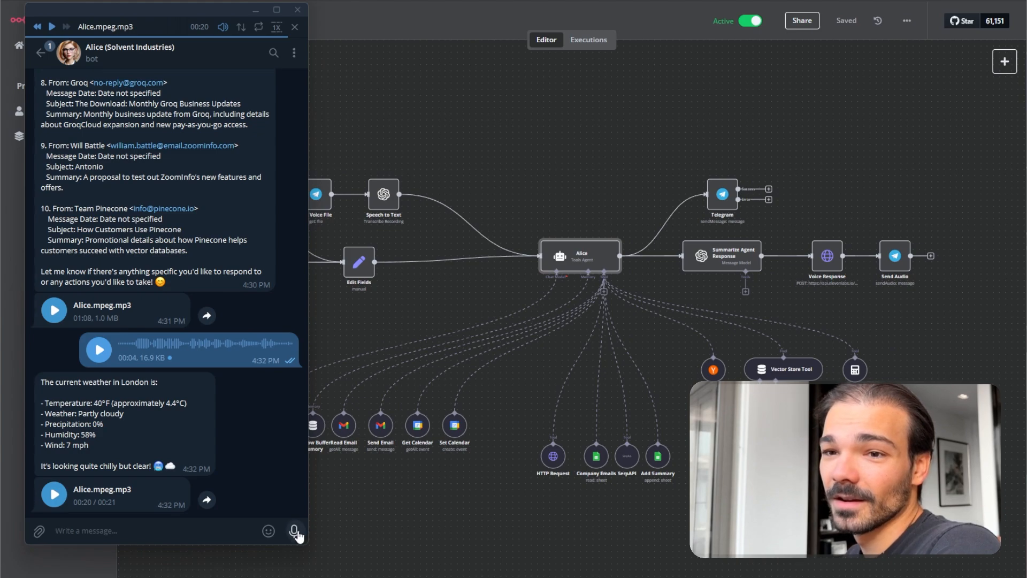
Request an out-of-office email from the bot by voice message and check the sent email's details in Gmail before returning to n8n.
left_click_drag(295, 531, 298, 536)
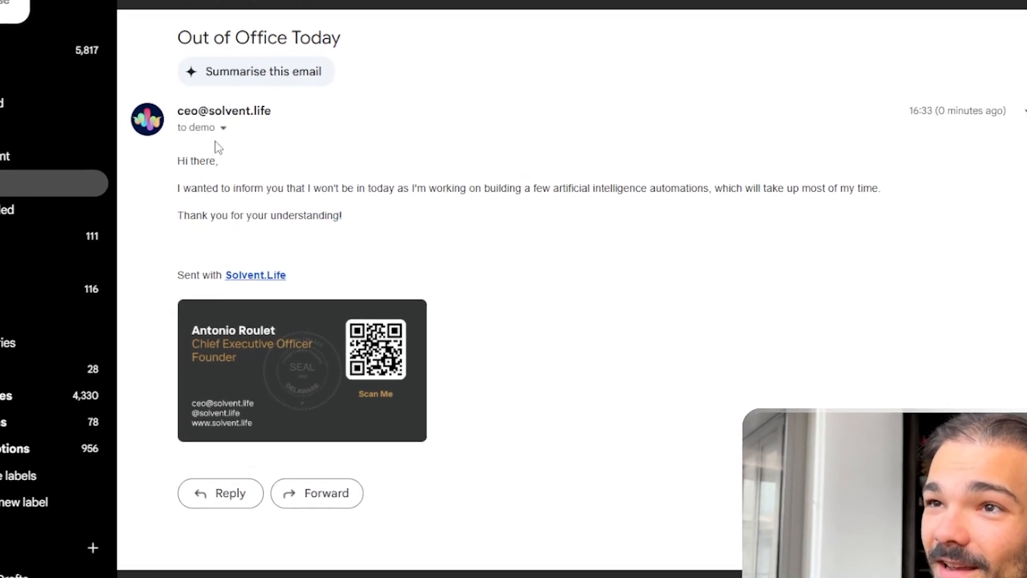
left_click(290, 165)
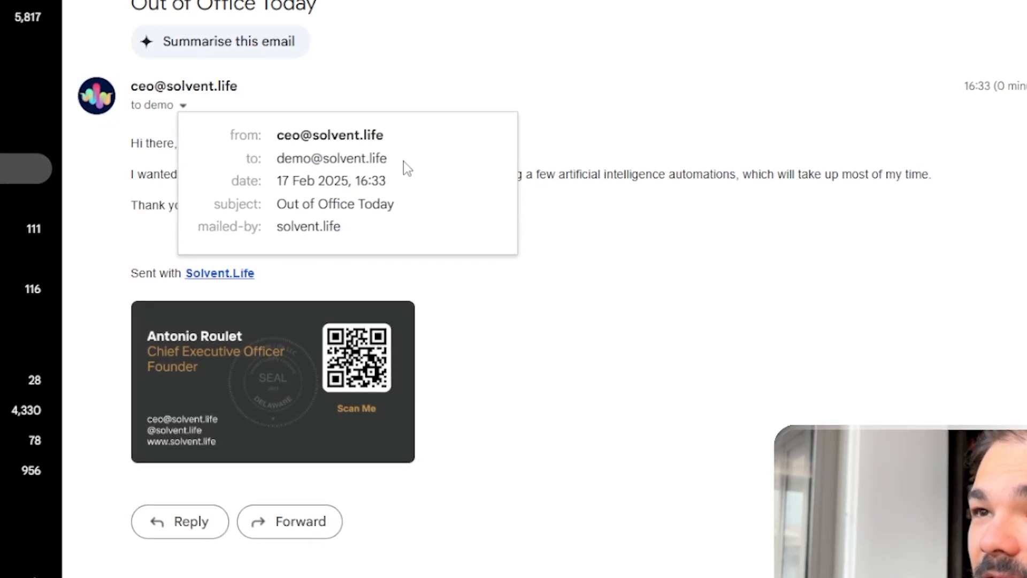
left_click(642, 282)
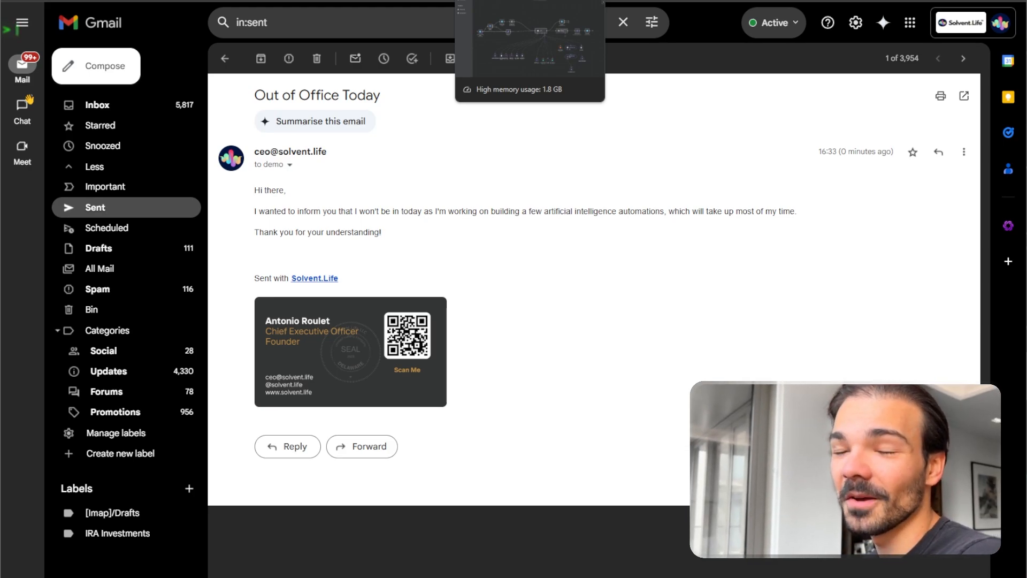
left_click(503, 0)
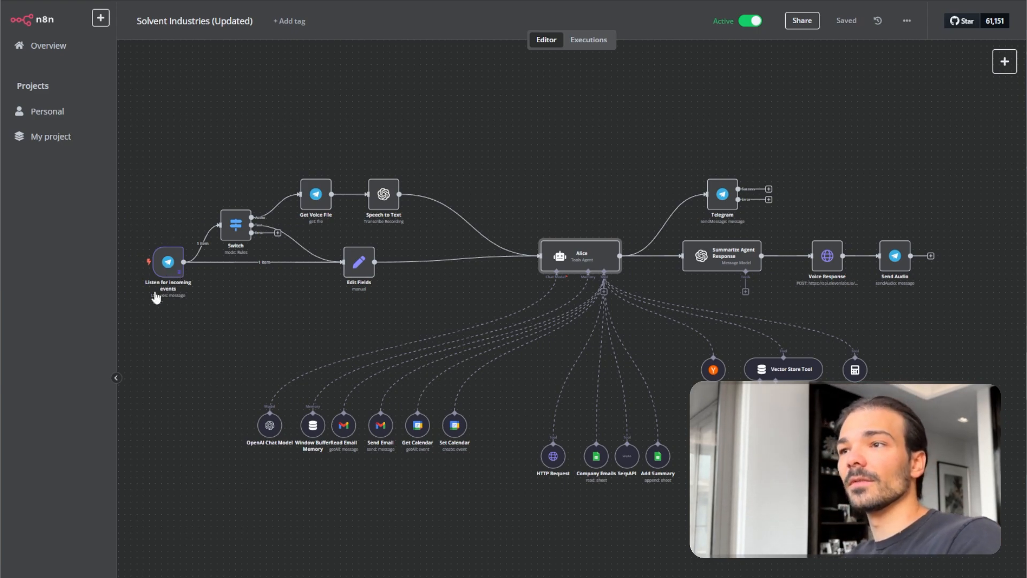
key("ctrl+a")
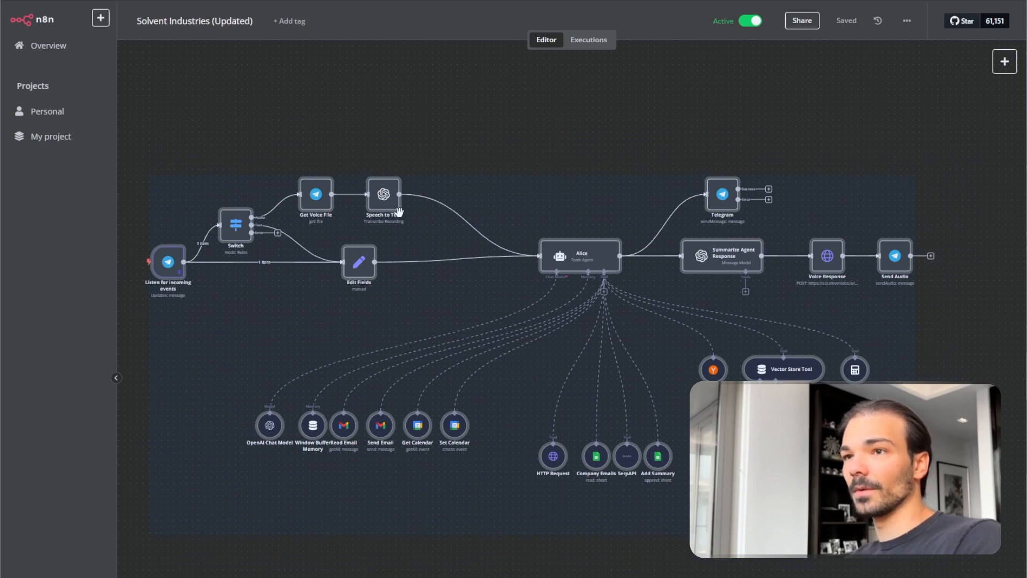
left_click(511, 146)
scroll(518, 257, "up", 3)
scroll(519, 257, "down", 1)
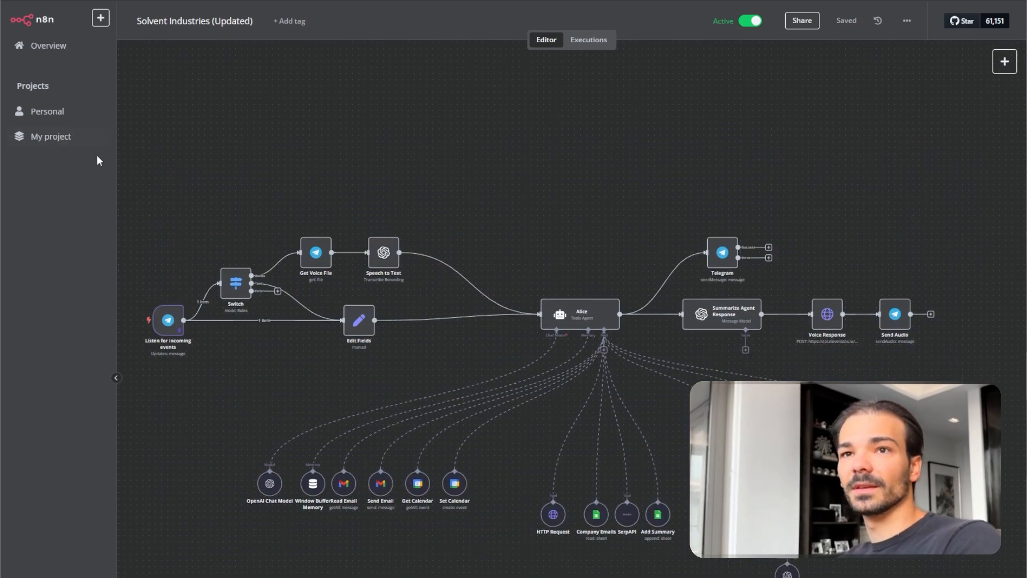
Create a new workflow in the Personal project.
left_click(102, 20)
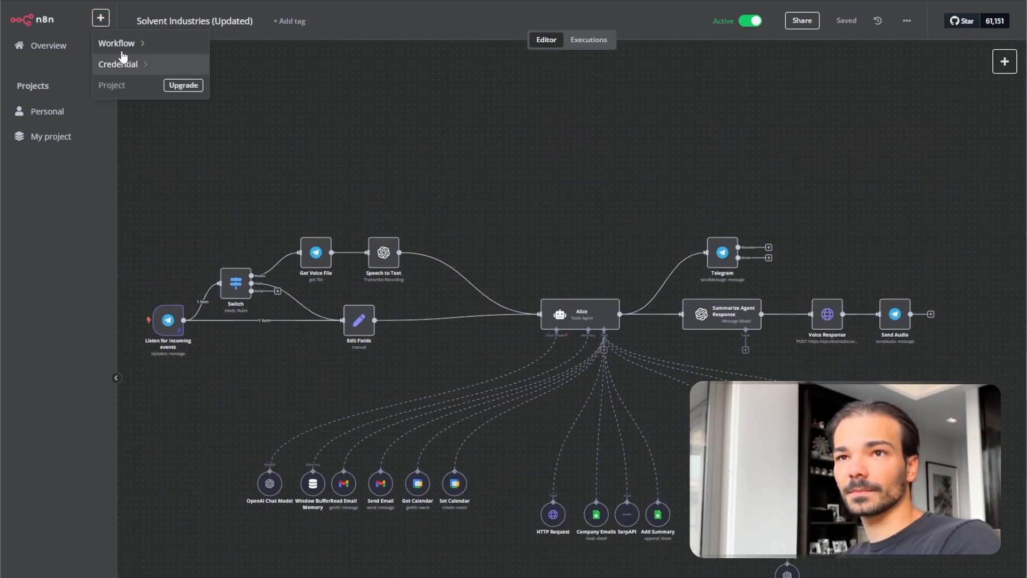
mouse_move(166, 46)
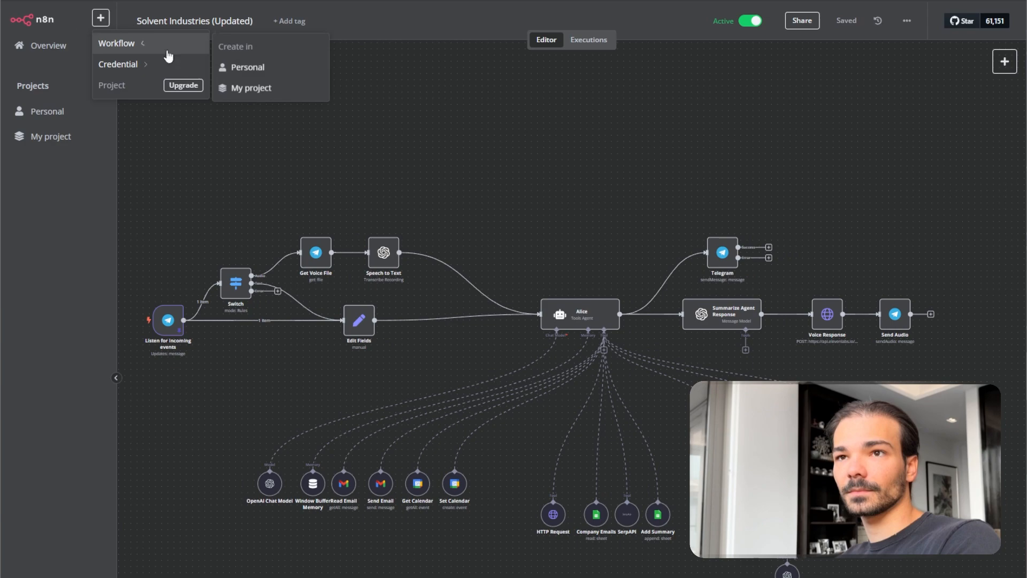
left_click(246, 68)
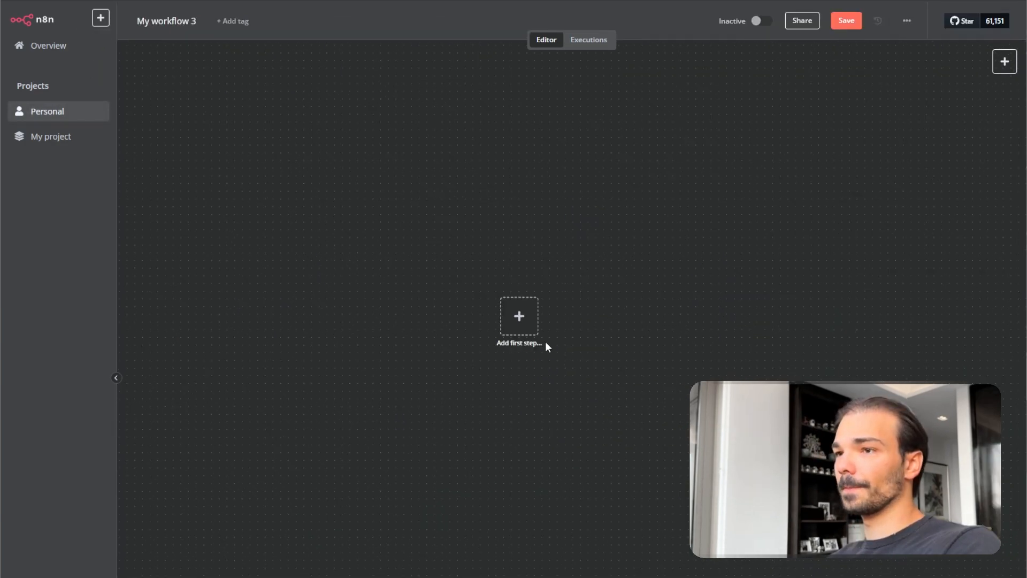
Add a Telegram "On message" trigger as the first step of the new workflow.
left_click(507, 332)
type("tel")
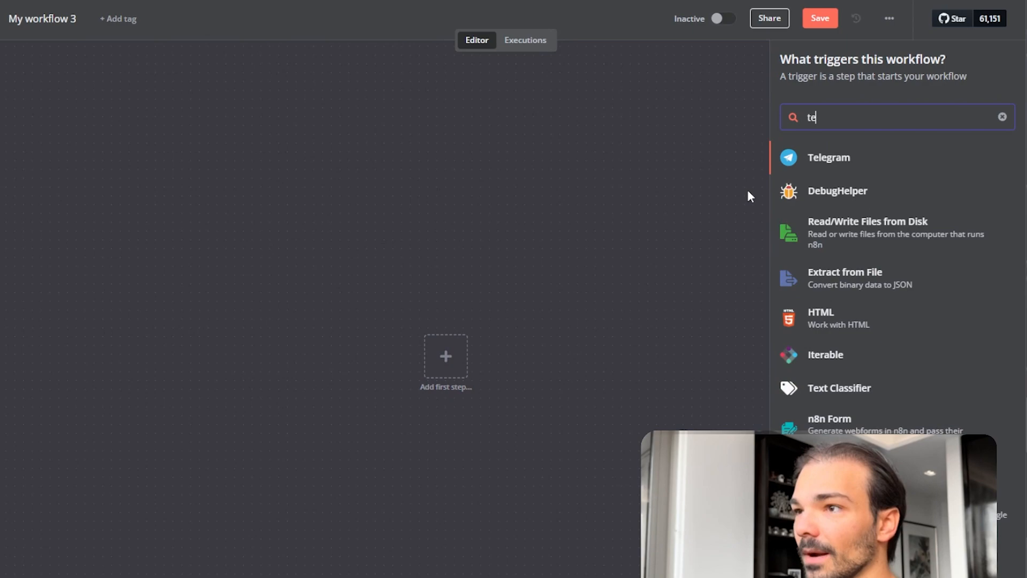
type("egram")
key("Return")
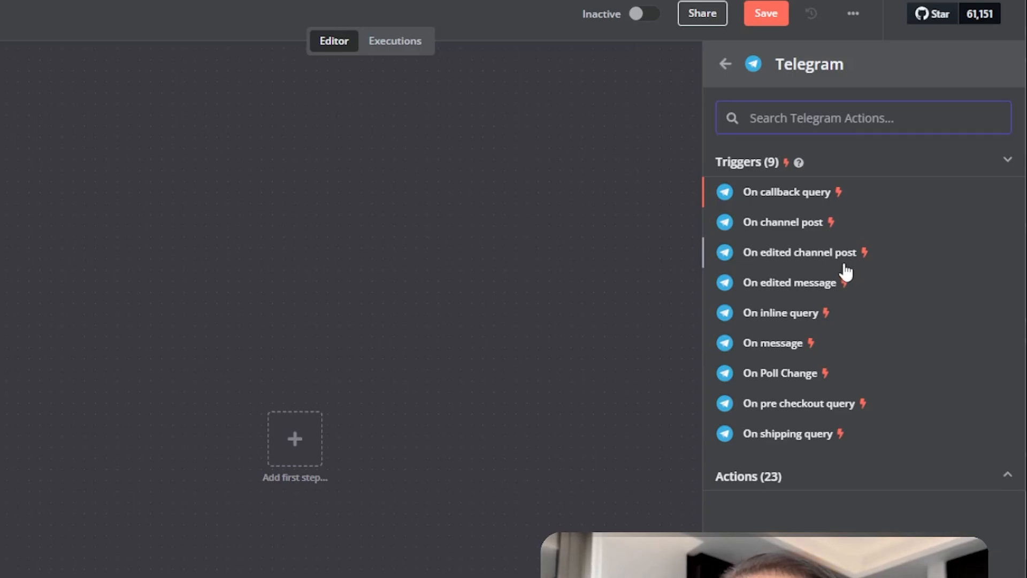
left_click(791, 345)
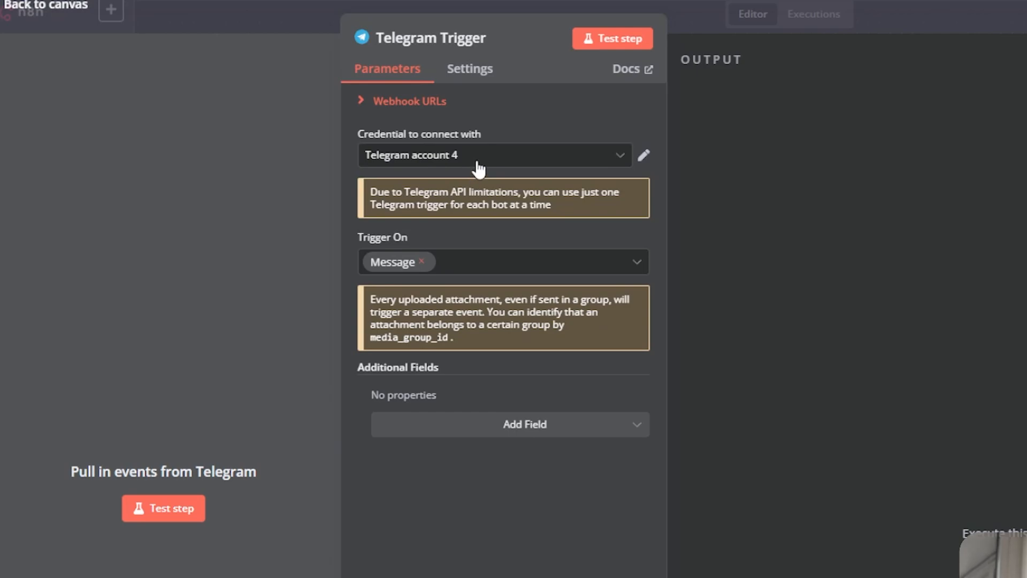
left_click(479, 167)
left_click(452, 323)
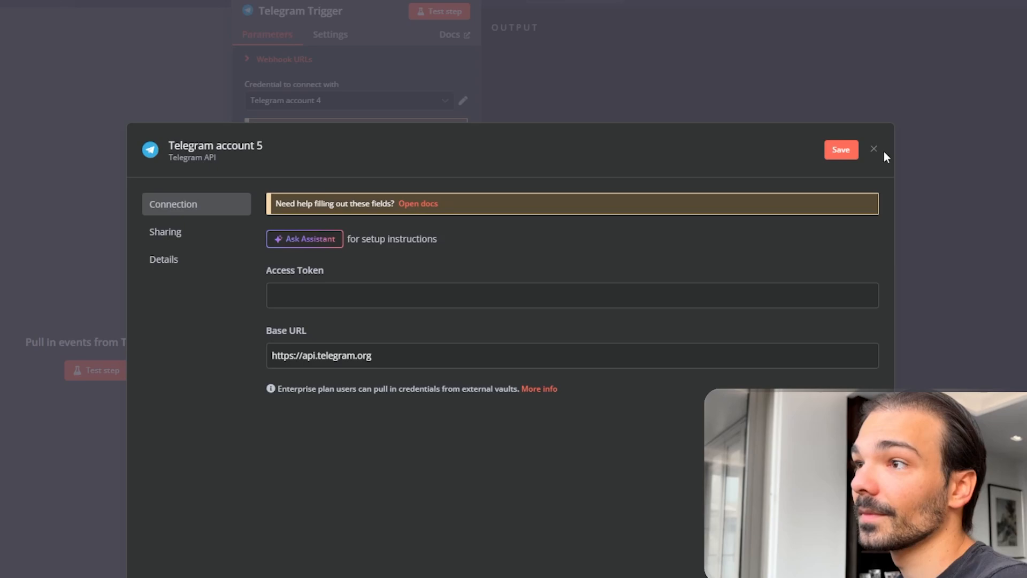
left_click(772, 34)
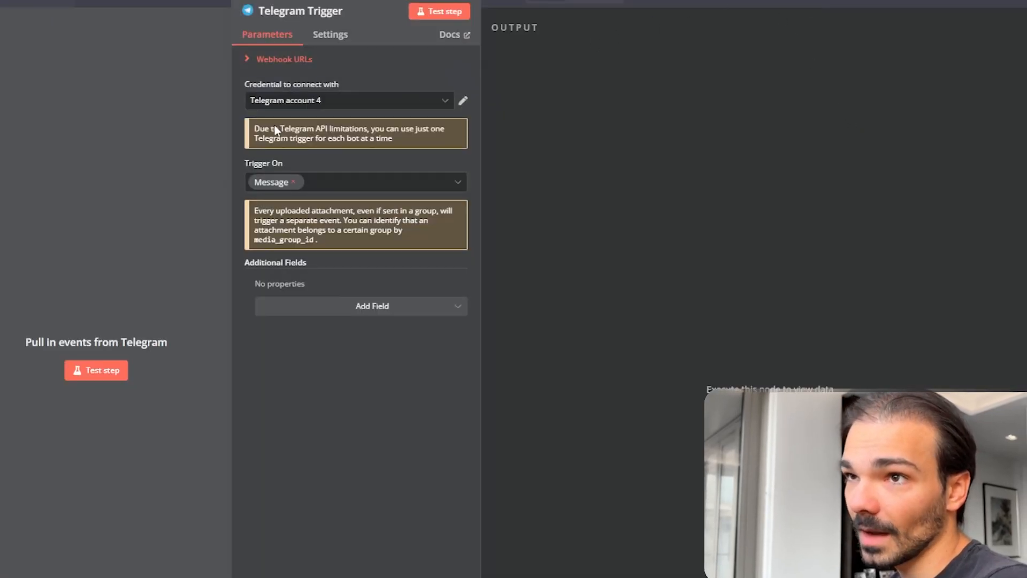
Return from the Telegram Trigger settings to the canvas and add a Switch node to the workflow.
key("Escape")
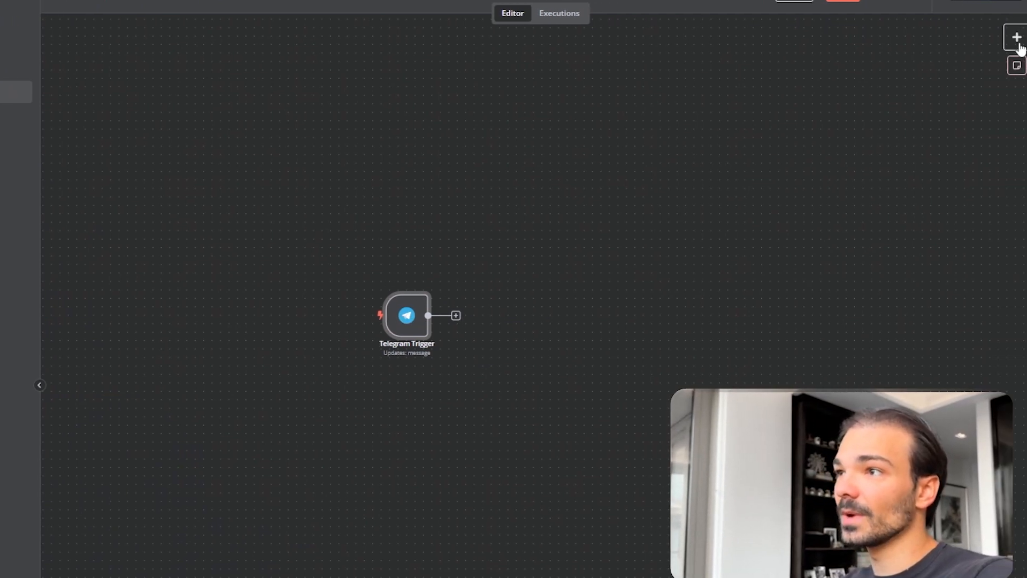
left_click(1014, 39)
type("witch")
left_click(833, 128)
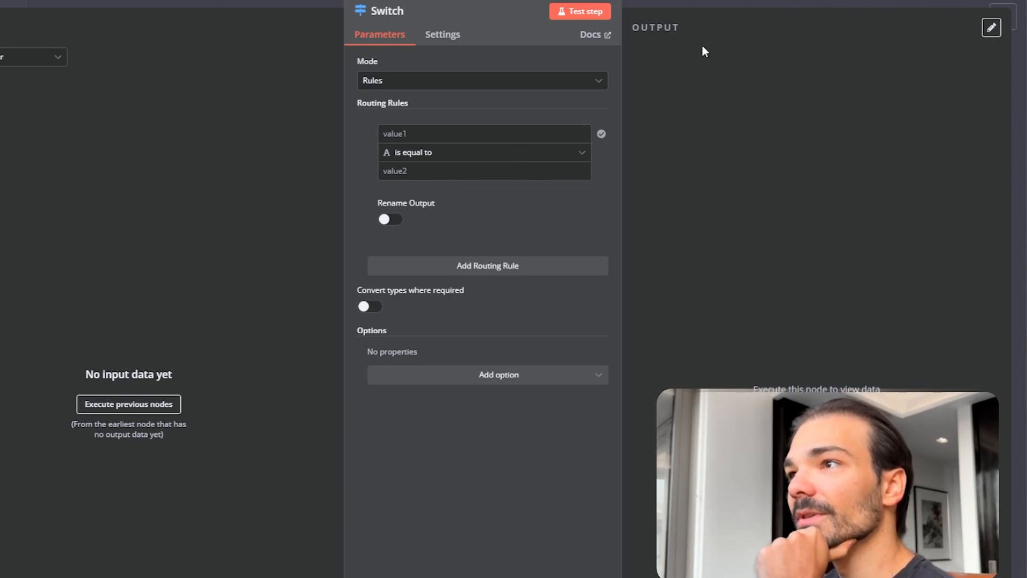
Return to the canvas, move the Switch node up and to the right of the Telegram Trigger, and reopen its settings.
left_click(710, 3)
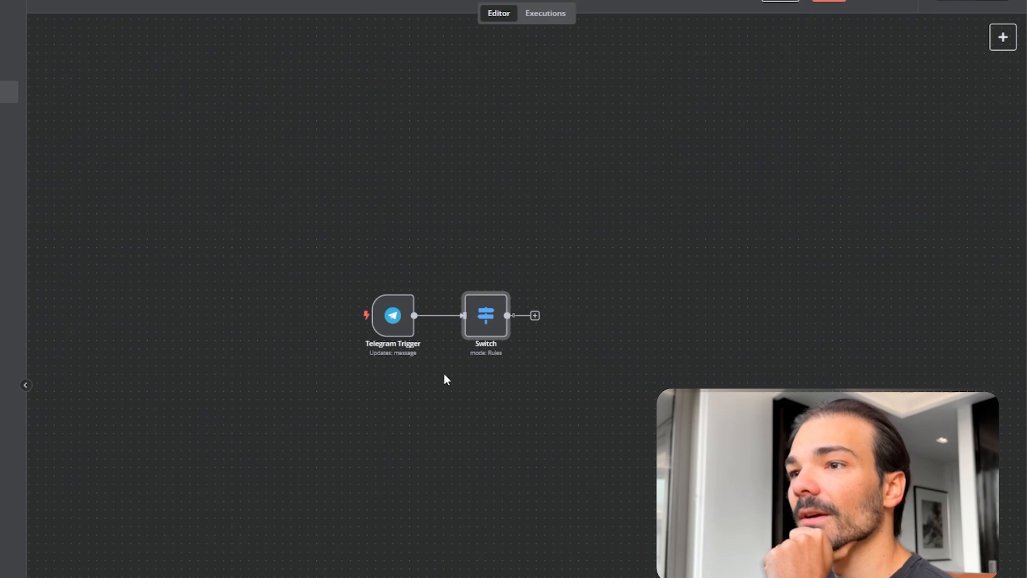
left_click_drag(489, 322, 480, 246)
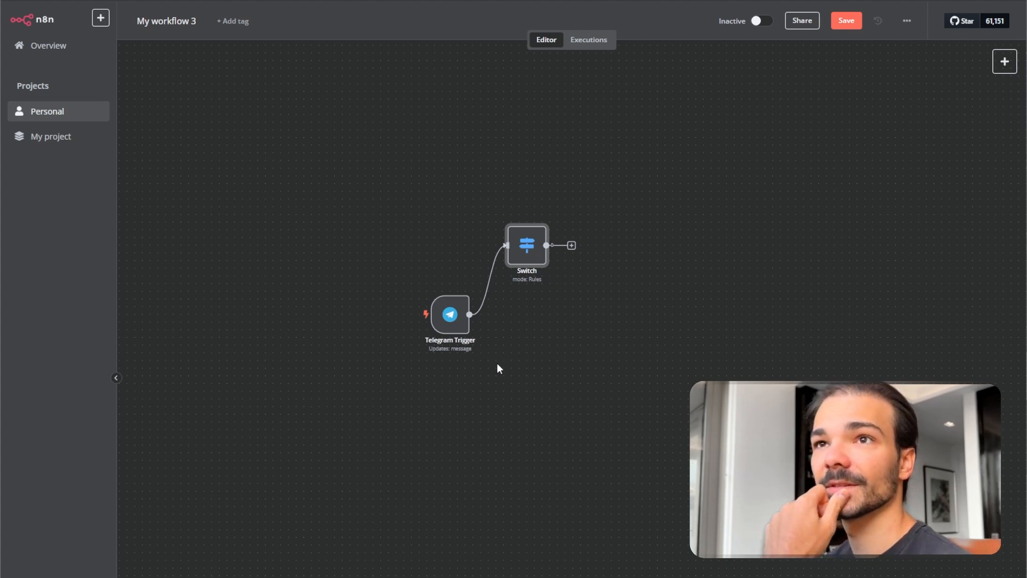
double_click(527, 245)
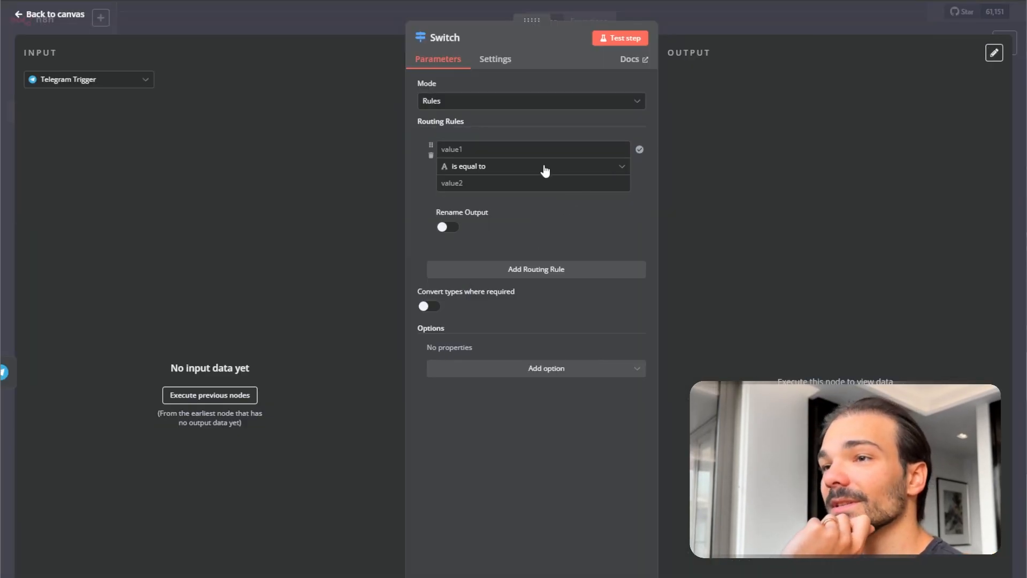
Set the first routing rule to check that the string {{ $json.message.voice.file_id }} exists.
left_click(493, 149)
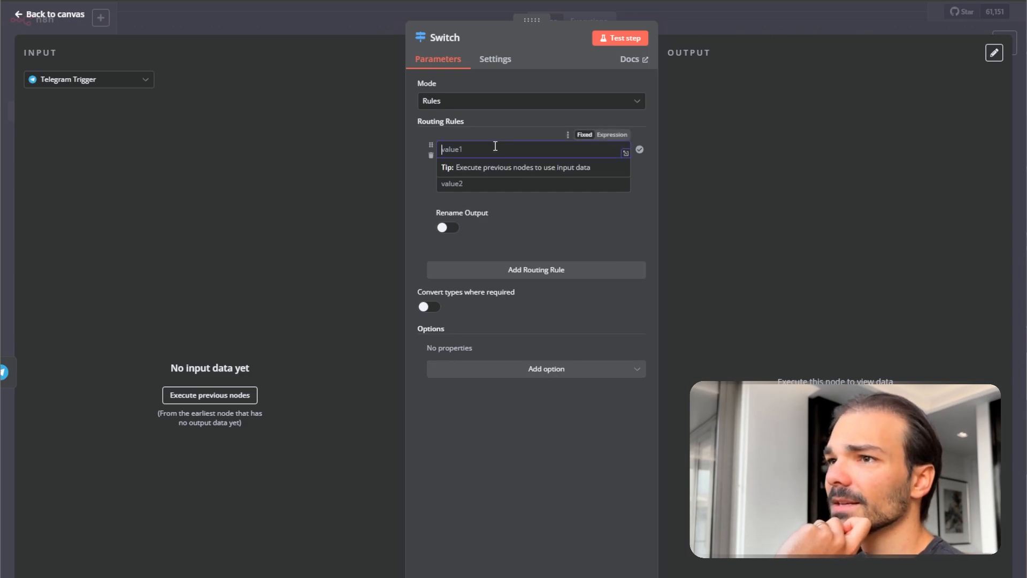
key("Escape")
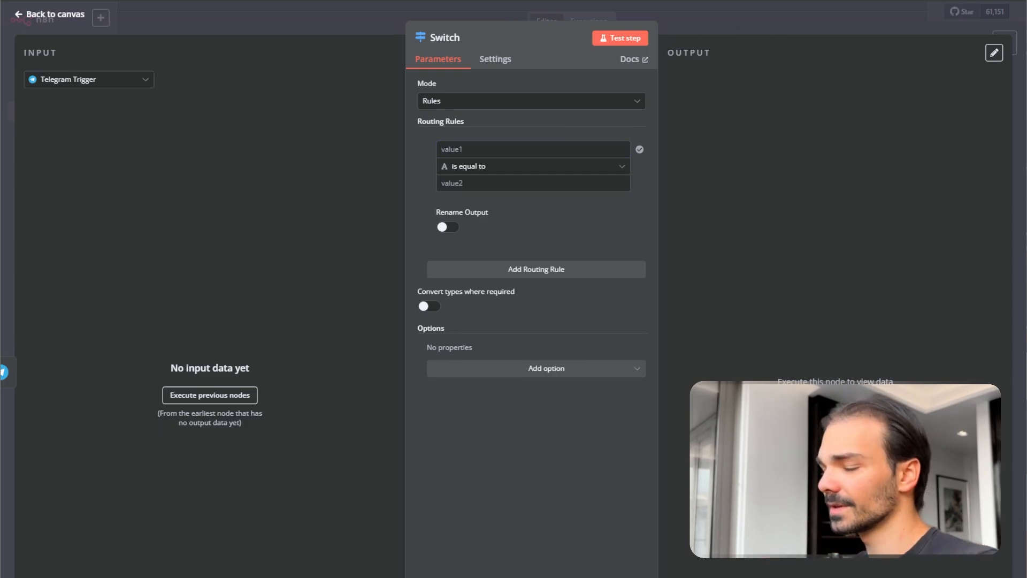
left_click(513, 150)
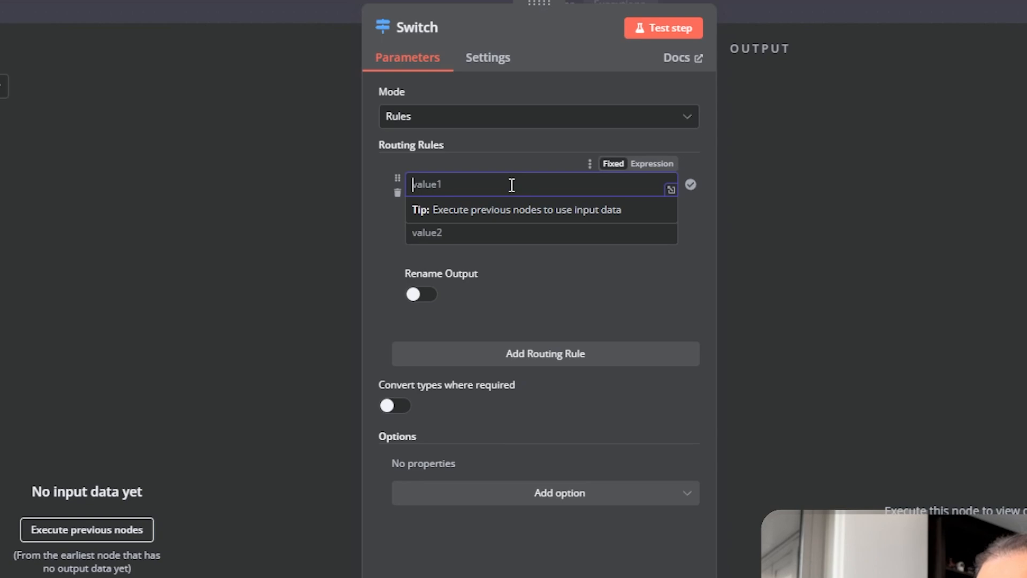
type("{{ $json.message.voice.file_id }}")
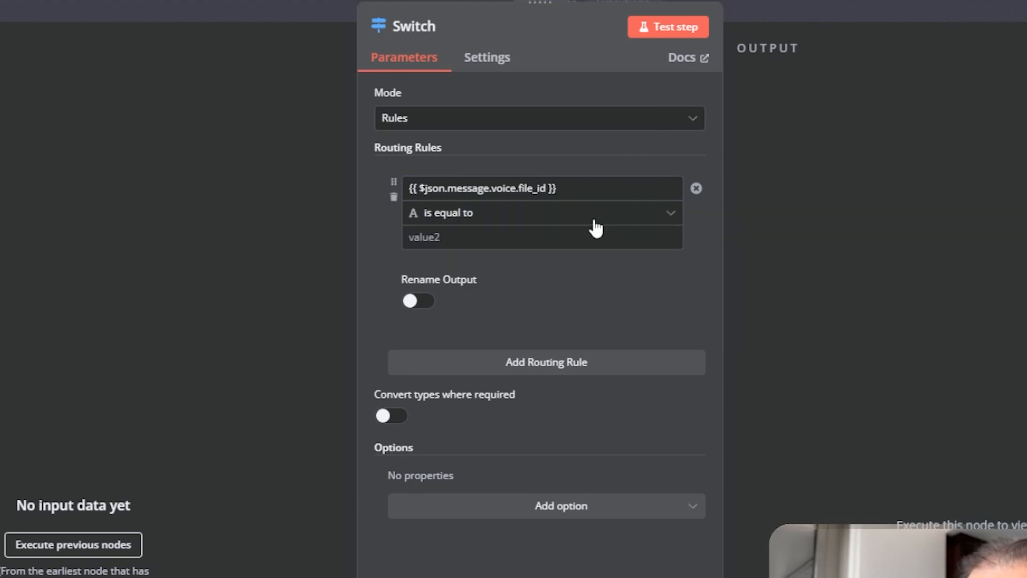
left_click(675, 216)
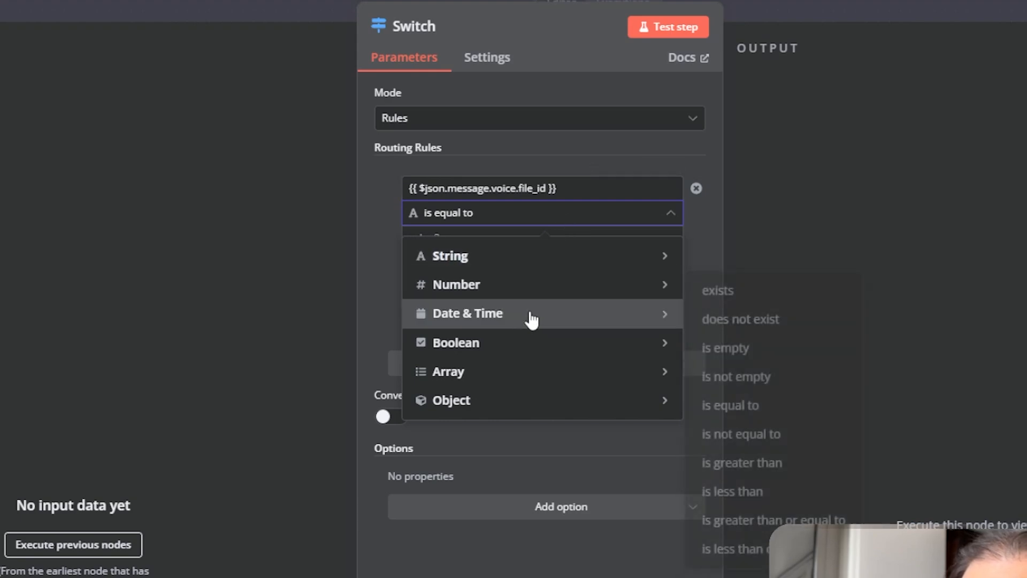
mouse_move(515, 408)
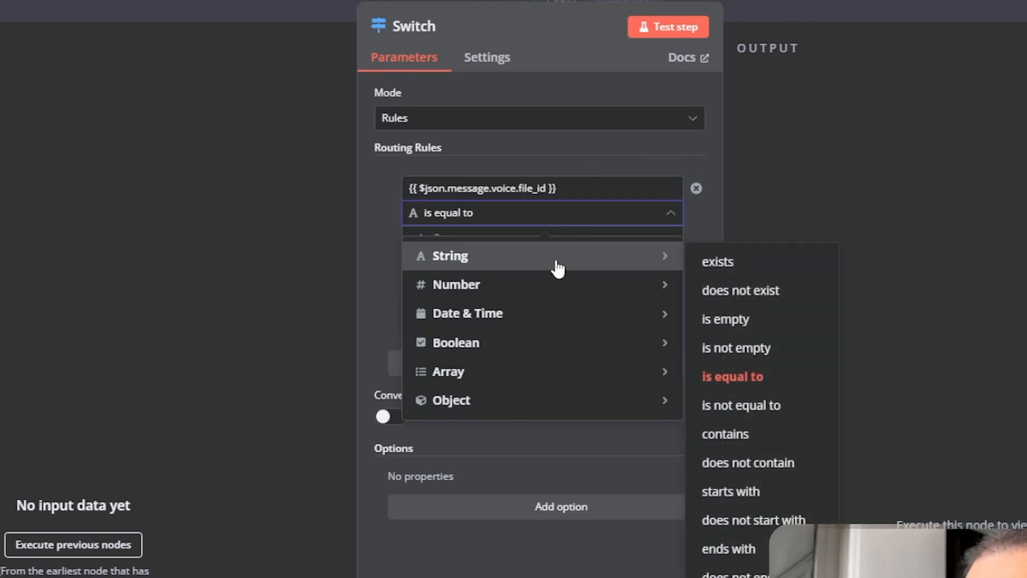
left_click(718, 263)
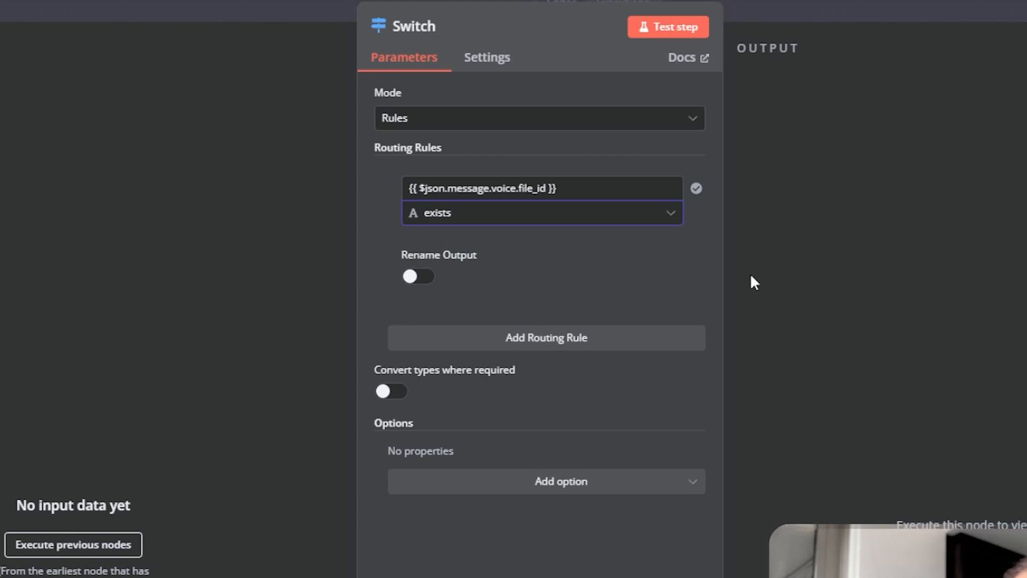
Enable output renaming for the voice file rule and name its output Audio.
left_click(418, 277)
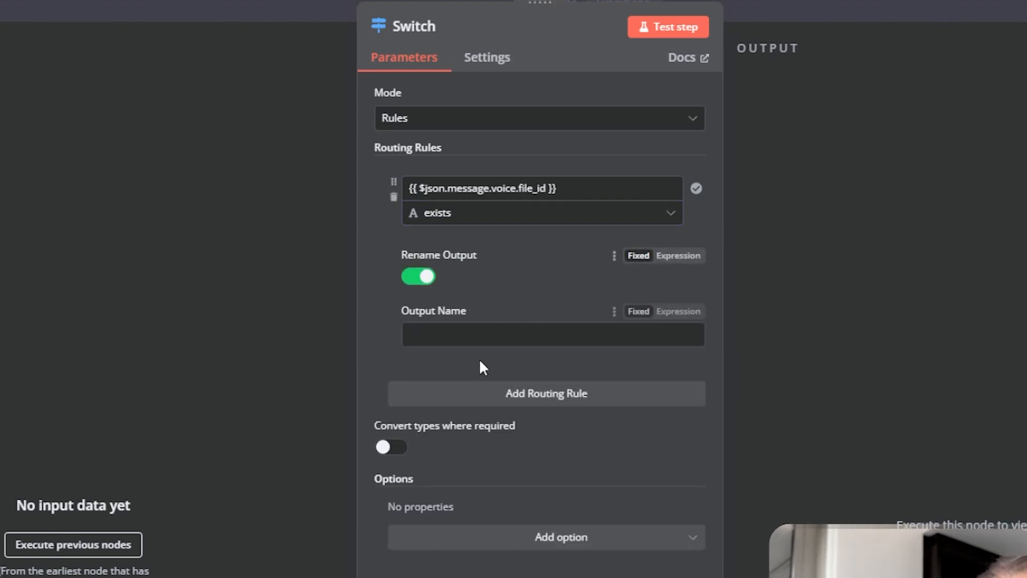
left_click(484, 336)
type("Audio")
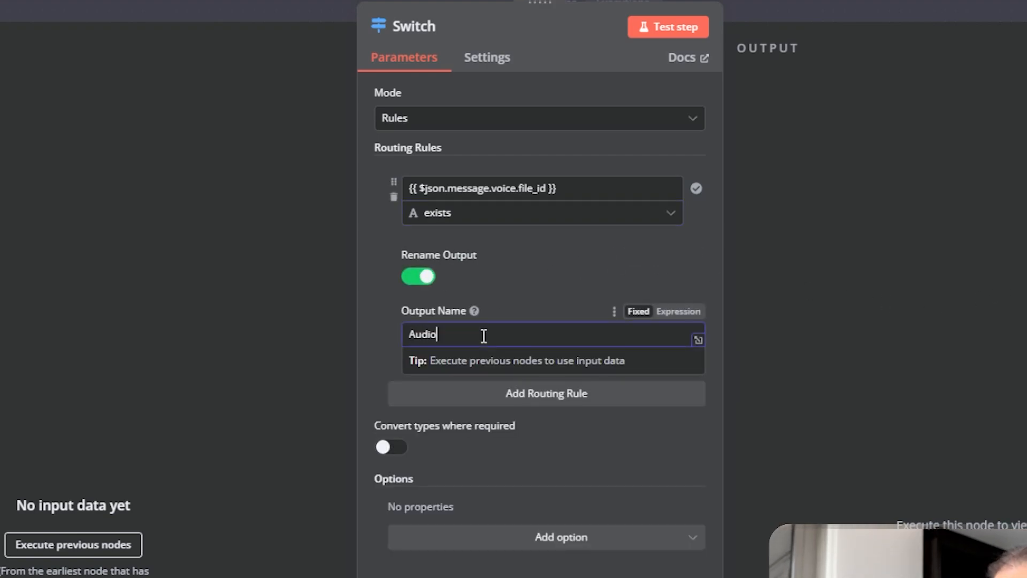
left_click(589, 277)
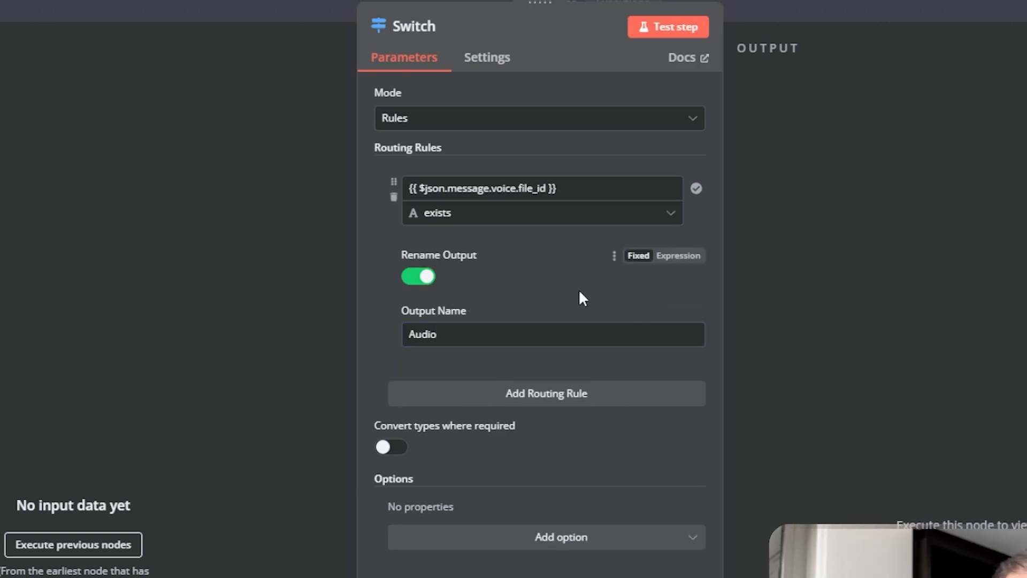
Add a second routing rule with {{ $json.message.text || ""}} as its first value.
left_click(529, 392)
scroll(489, 506, "down", 2)
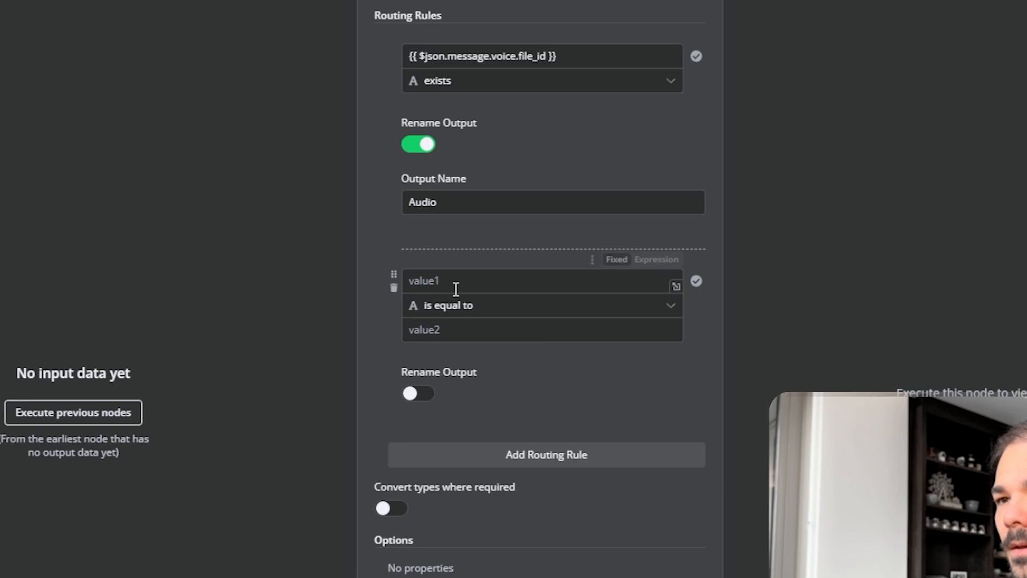
left_click(456, 284)
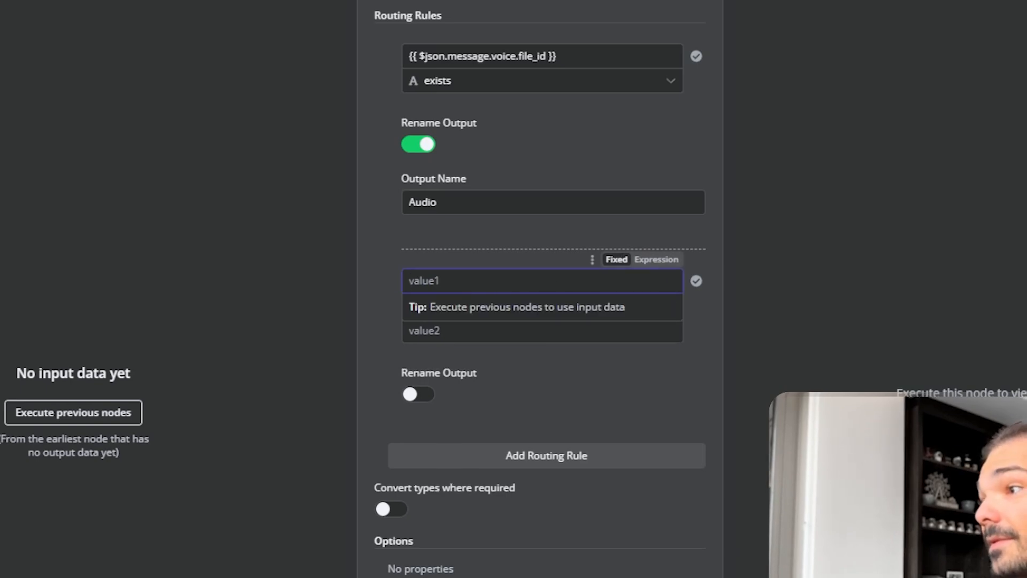
left_click(620, 235)
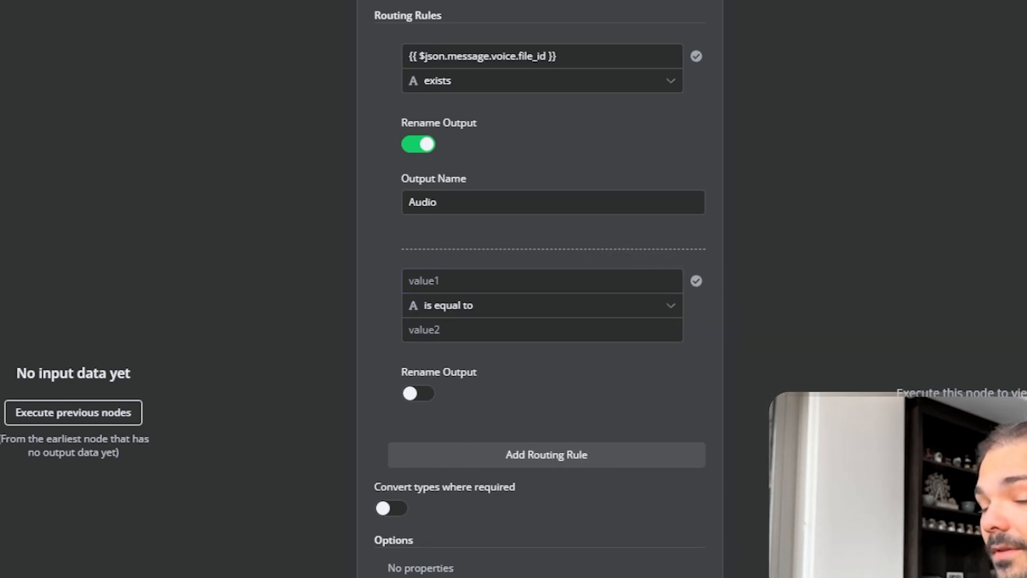
left_click(468, 282)
type("{{ $json.message.text || \"\"}}")
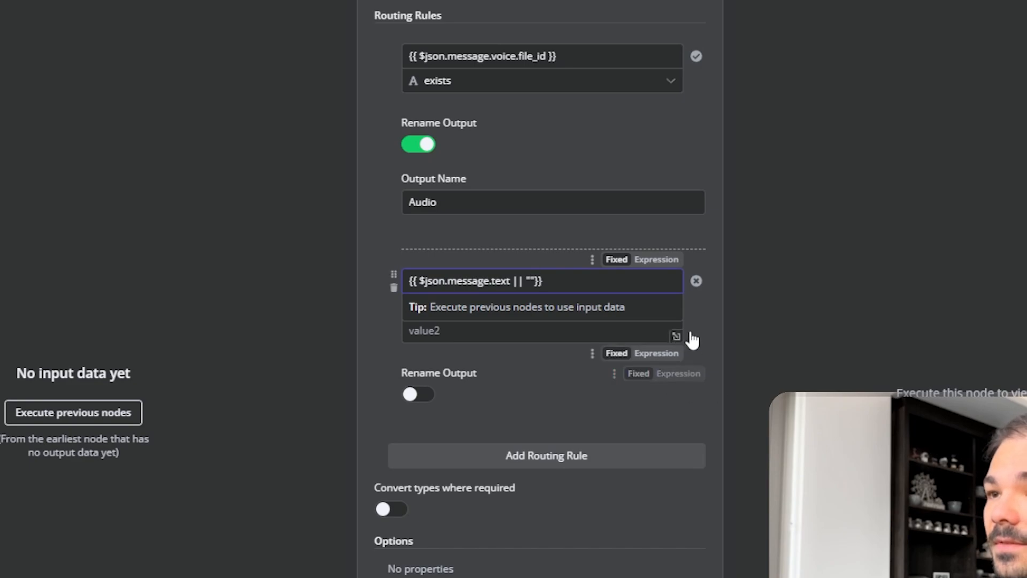
left_click(793, 331)
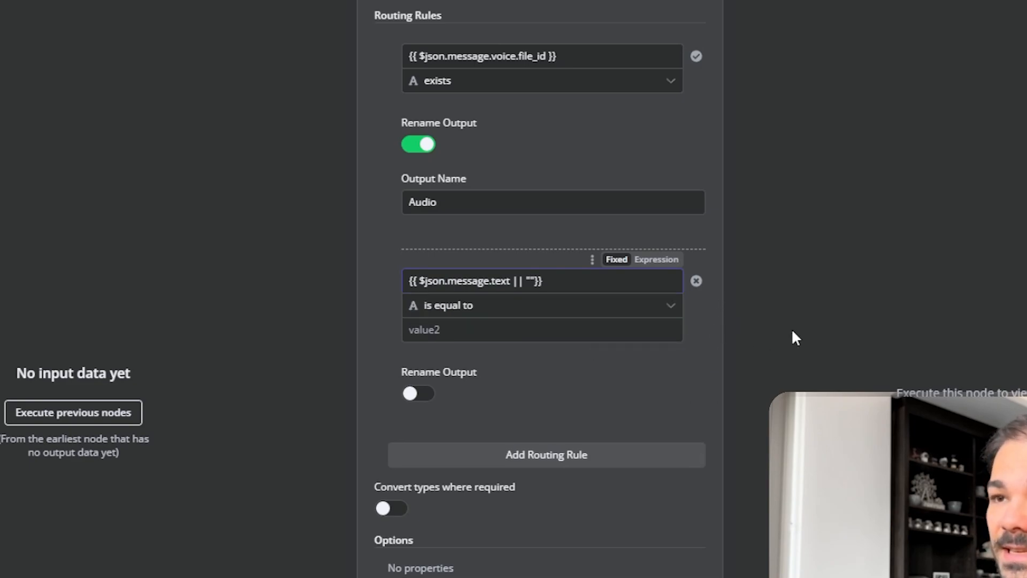
left_click(594, 319)
left_click(594, 319)
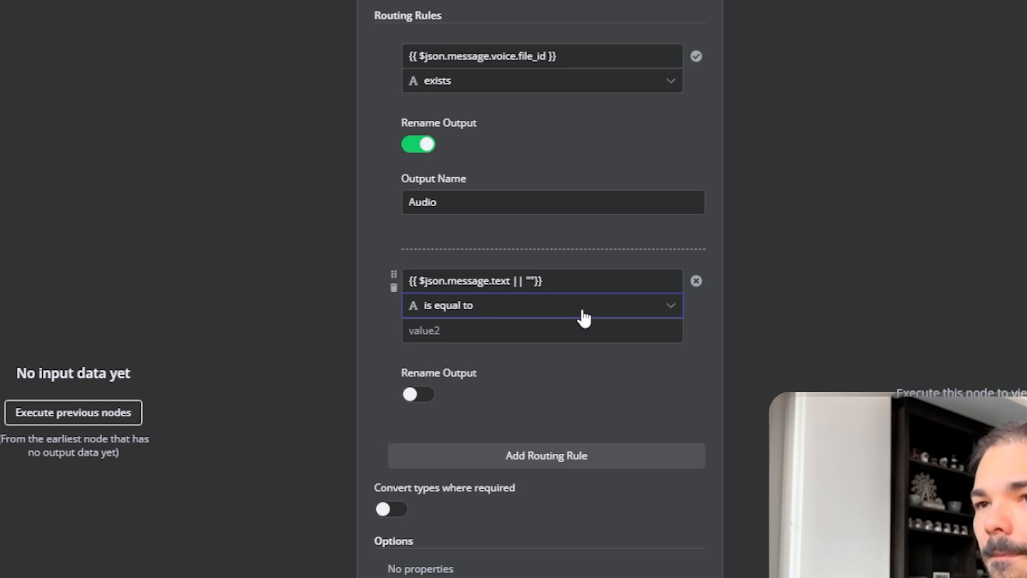
Enable output renaming for the message text rule and name its output Text.
left_click(416, 396)
left_click(469, 449)
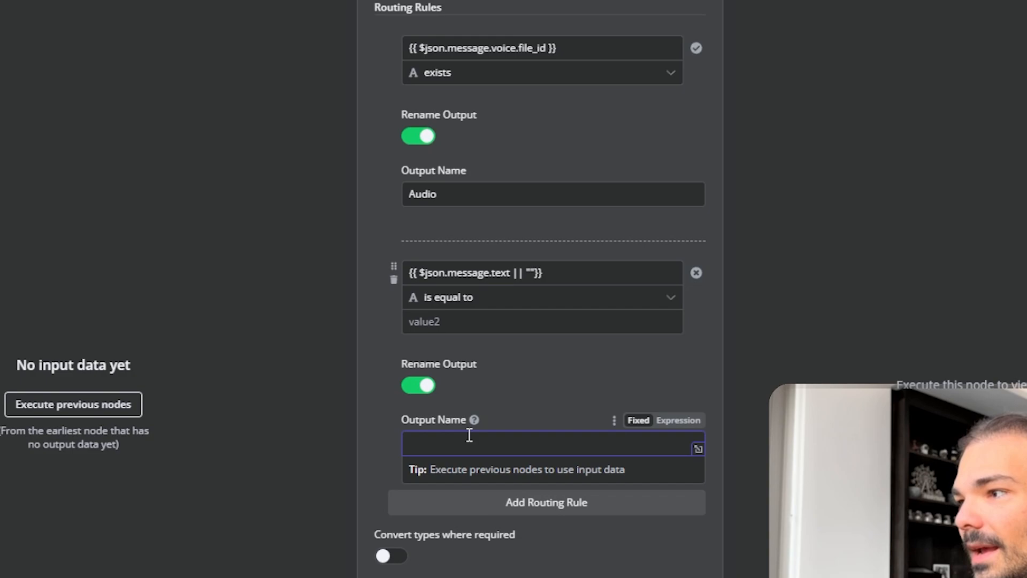
type("Text")
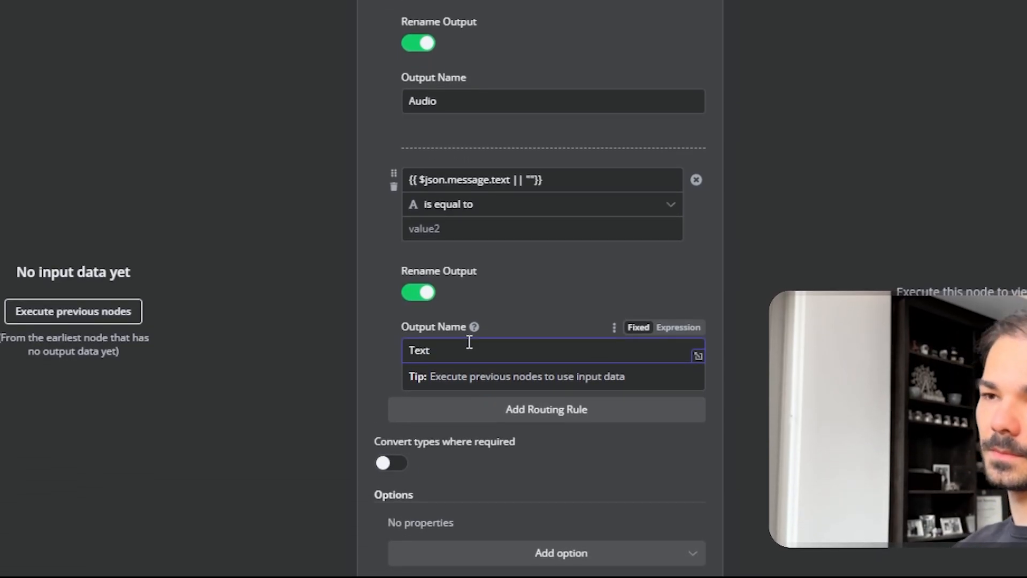
Switch the first values of both the Text and Audio rules from fixed text to expressions.
left_click(644, 179)
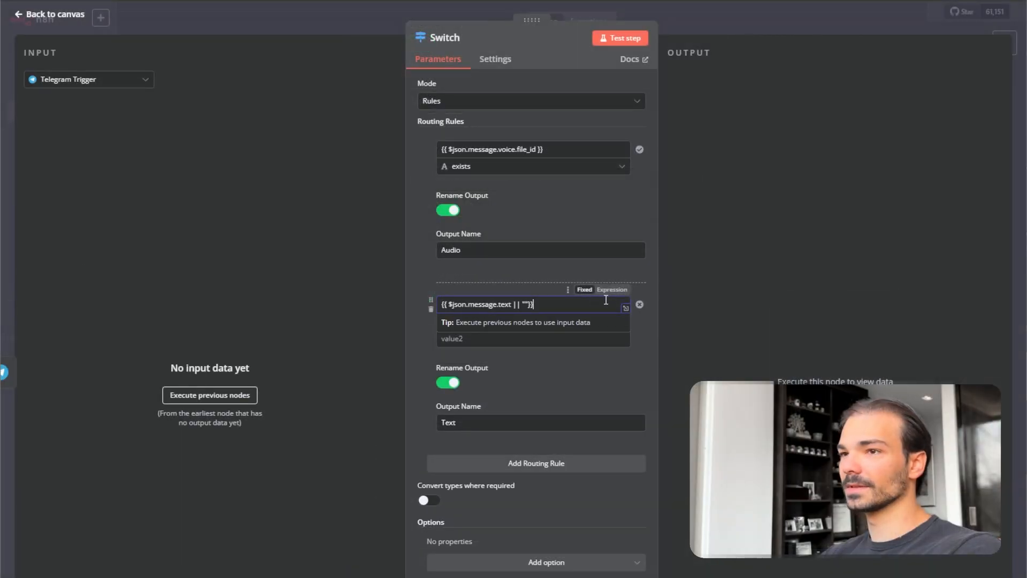
left_click(613, 289)
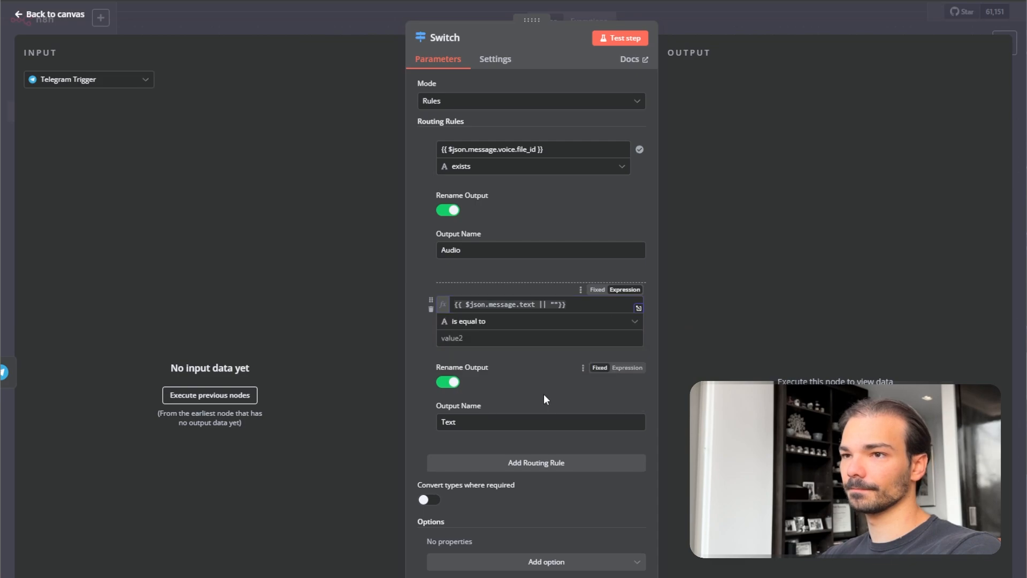
left_click(549, 149)
left_click(622, 134)
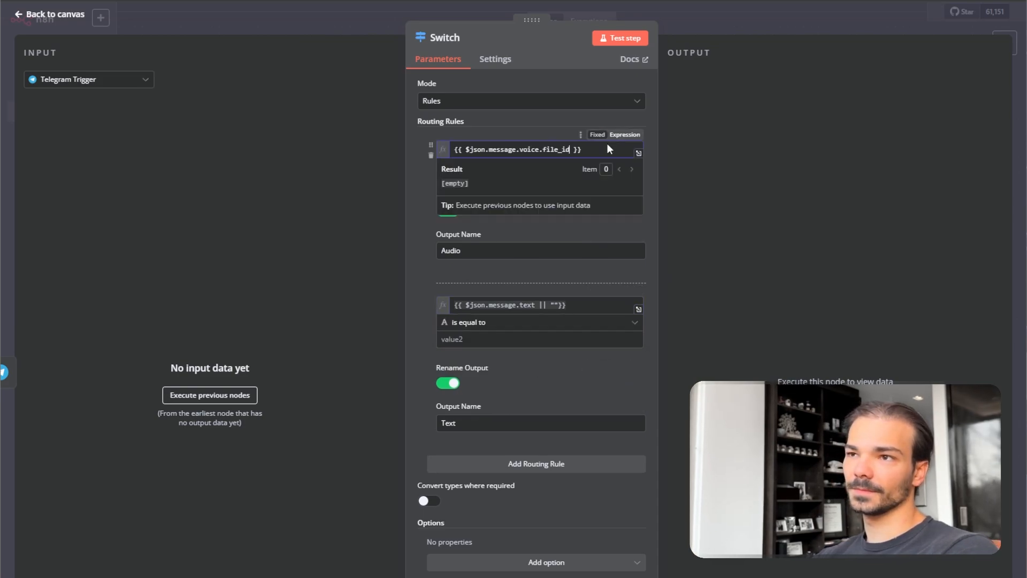
left_click(538, 397)
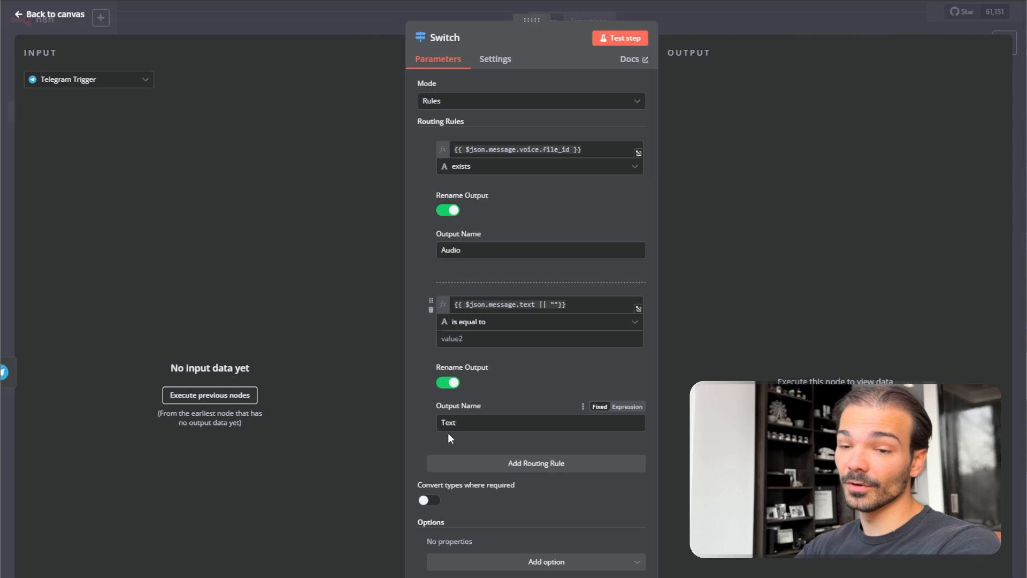
Set the Text rule's condition to the string operator "exists".
left_click(500, 322)
mouse_move(531, 360)
left_click(669, 355)
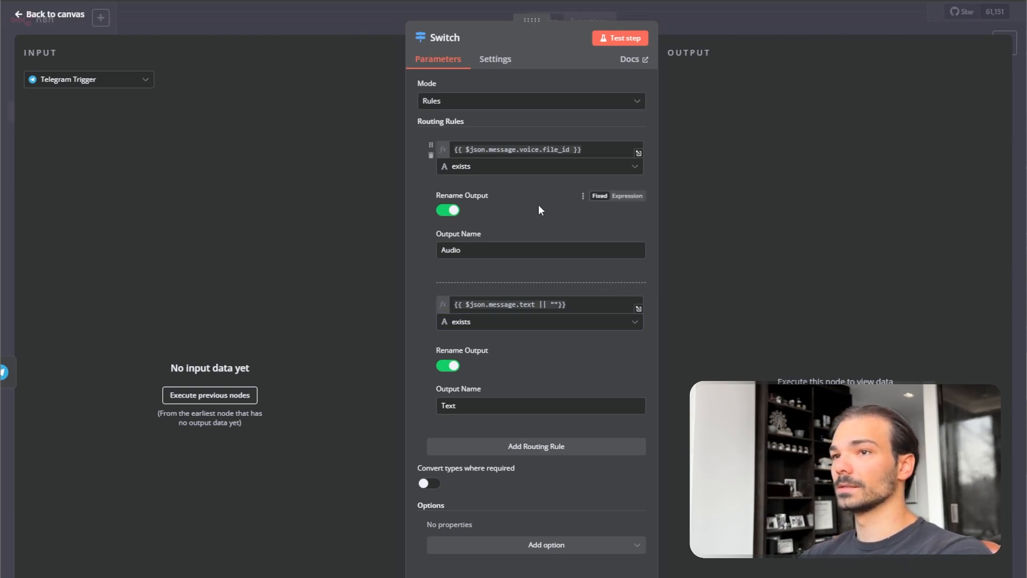
Add a third routing rule that checks whether the string value error exists.
left_click(497, 446)
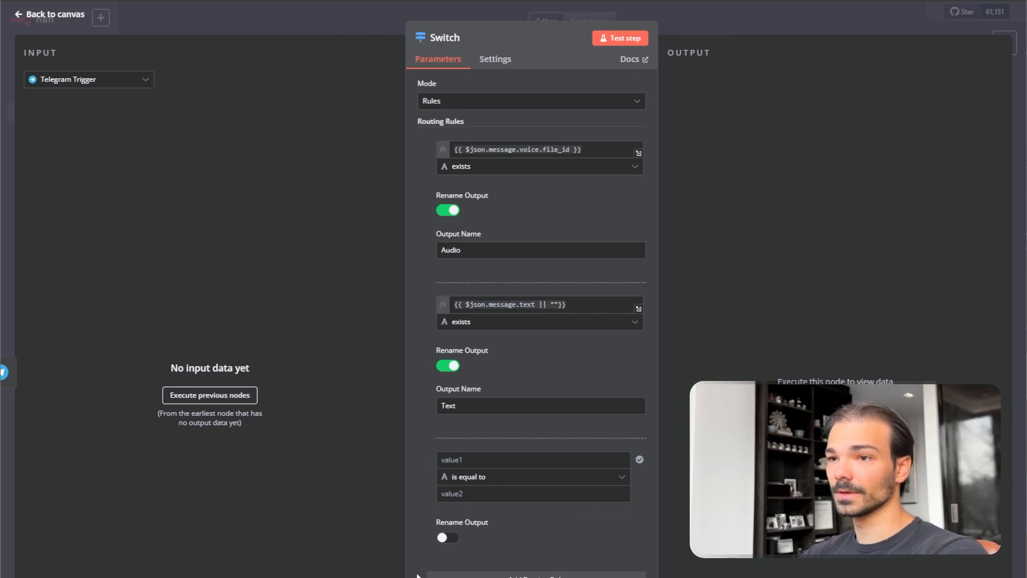
left_click(493, 460)
type("error")
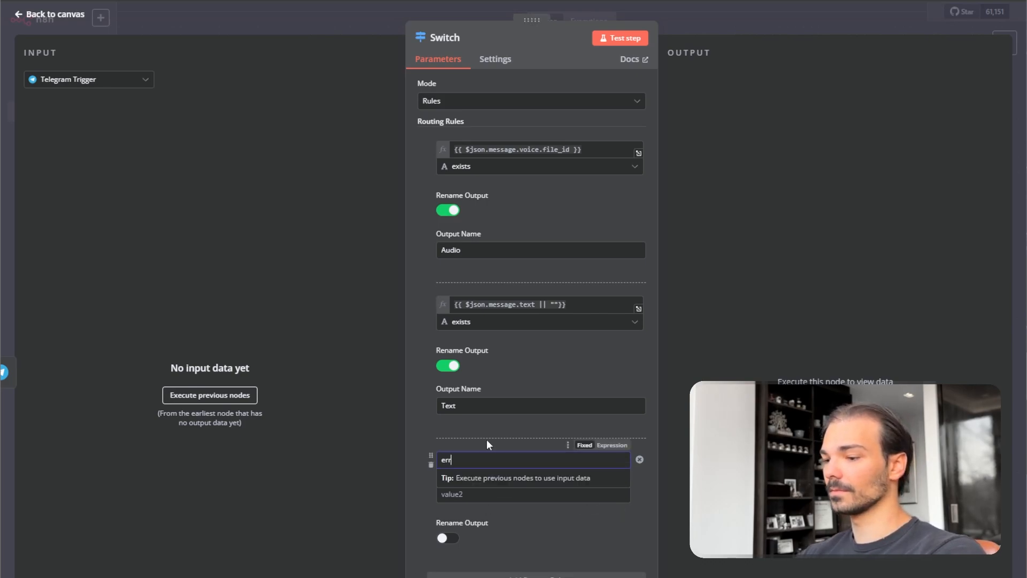
left_click(527, 435)
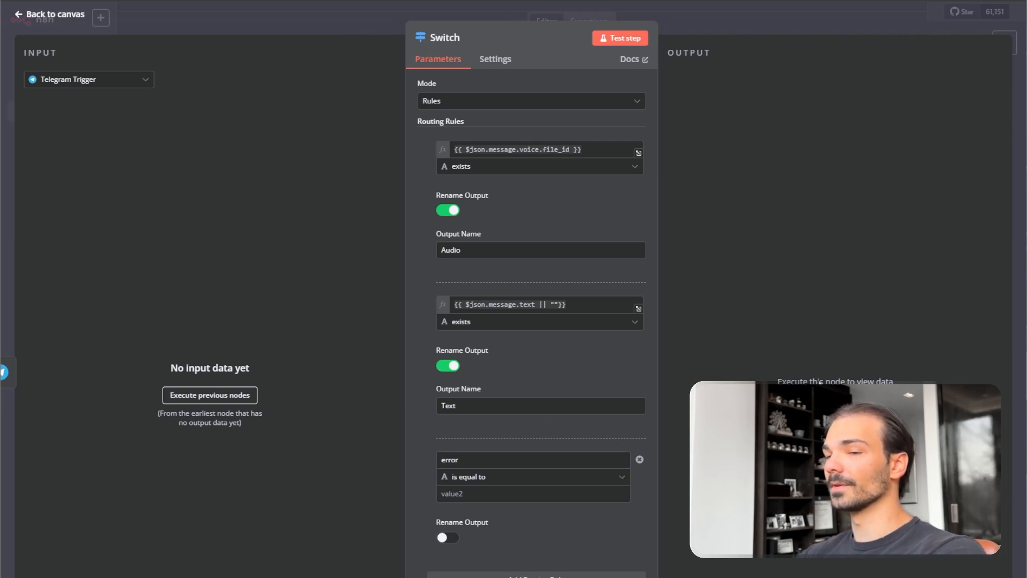
left_click(466, 479)
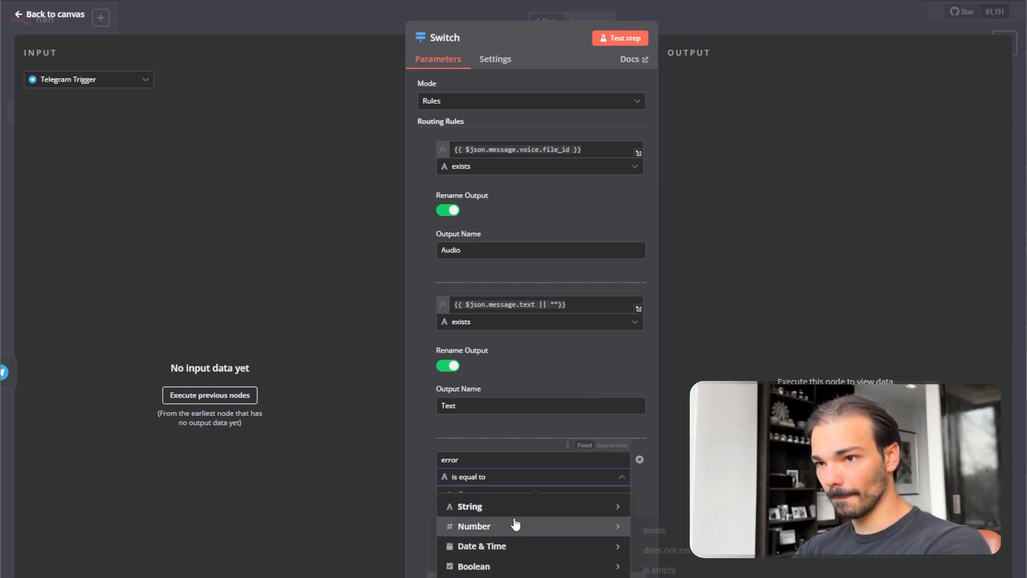
mouse_move(588, 506)
left_click(664, 241)
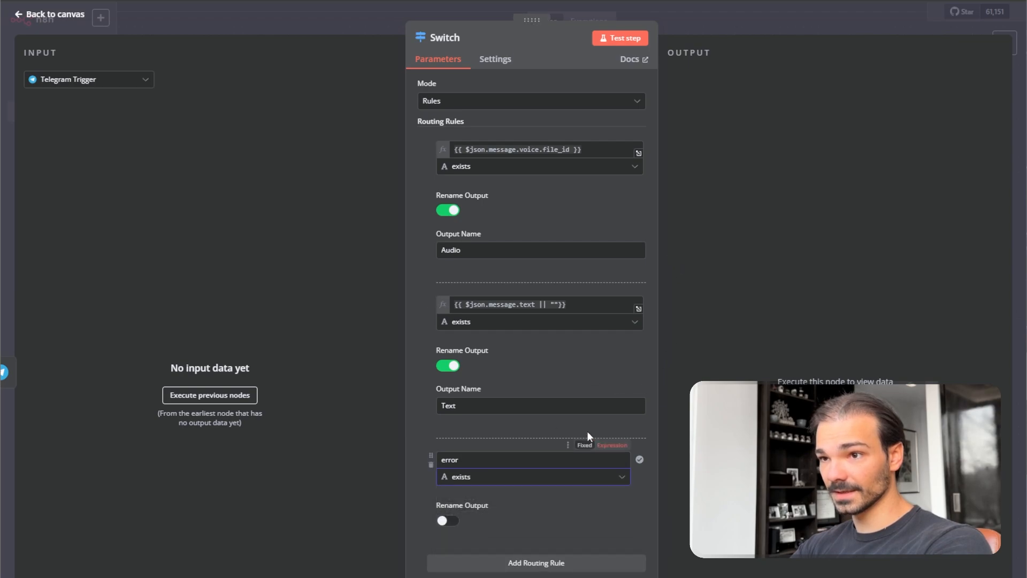
Enable output renaming for the third routing rule and name its output Error.
left_click(444, 521)
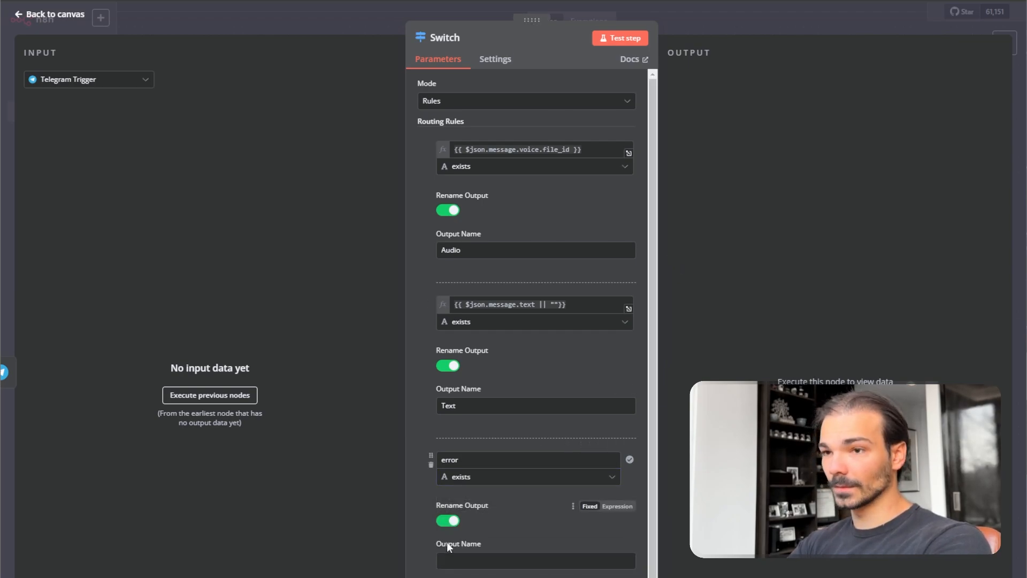
left_click(463, 557)
type("Err")
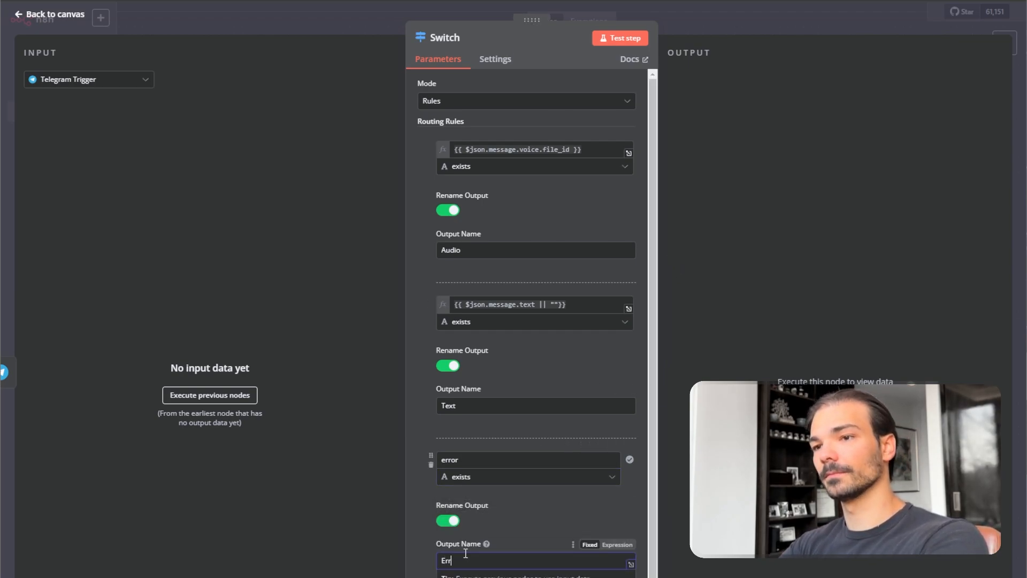
type("or")
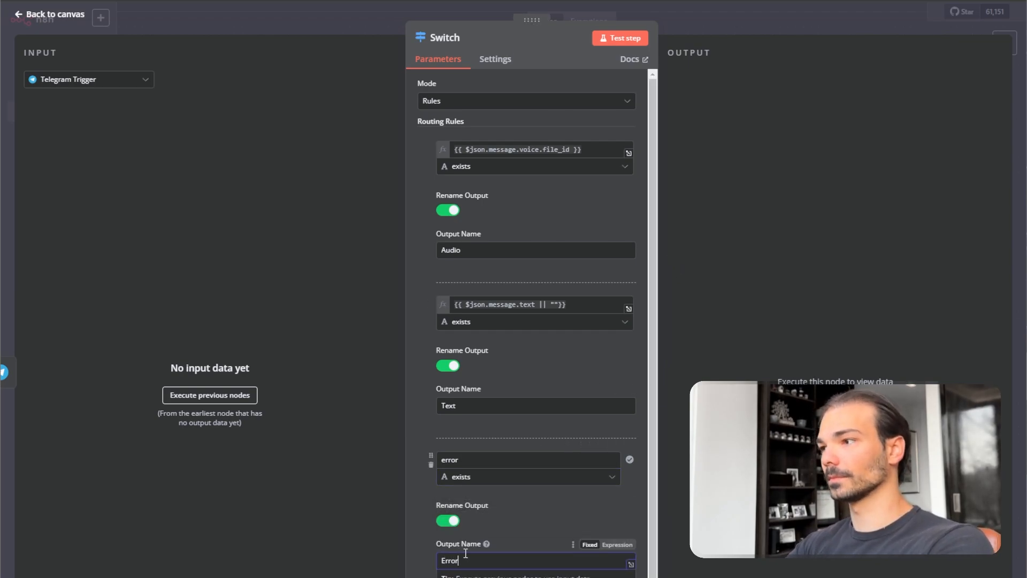
left_click(525, 490)
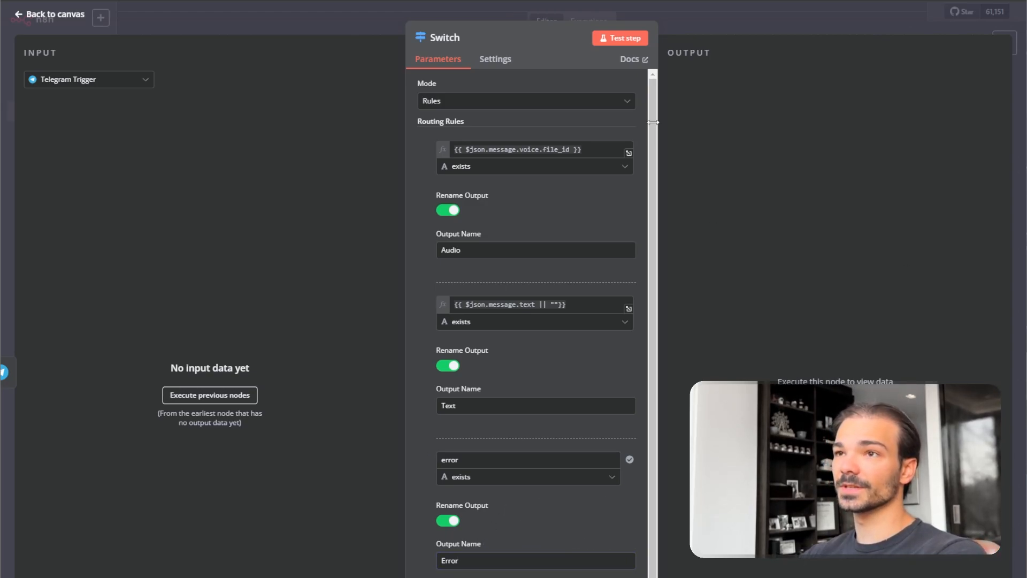
Return to the canvas and add a Telegram node with the Get a file action.
left_click(743, 25)
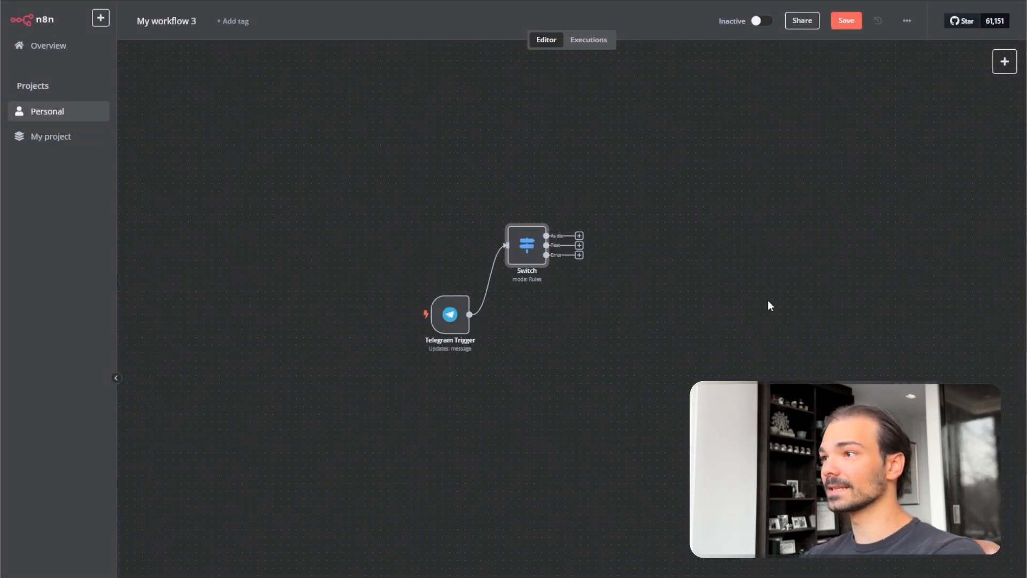
left_click(1005, 61)
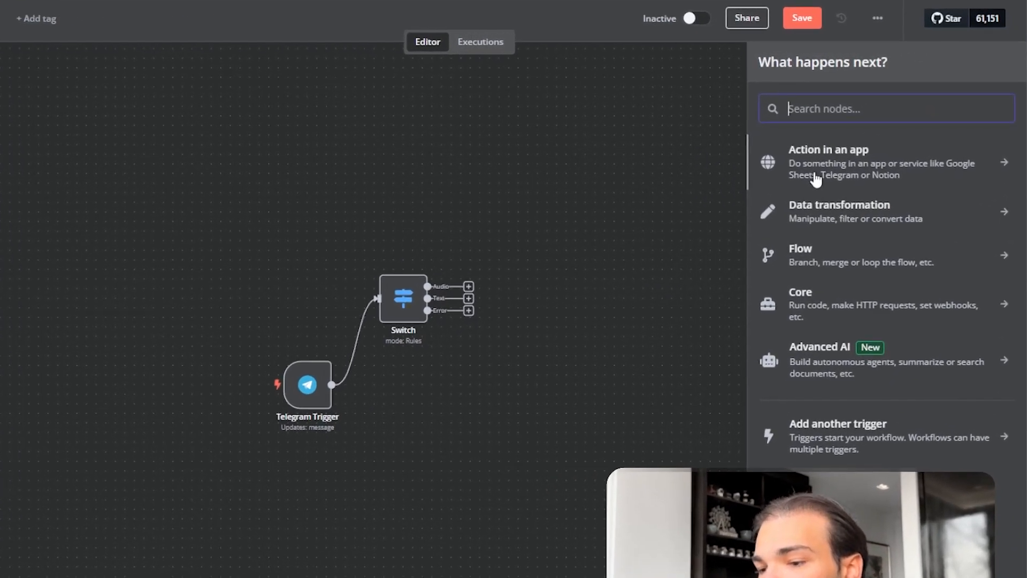
type("get a")
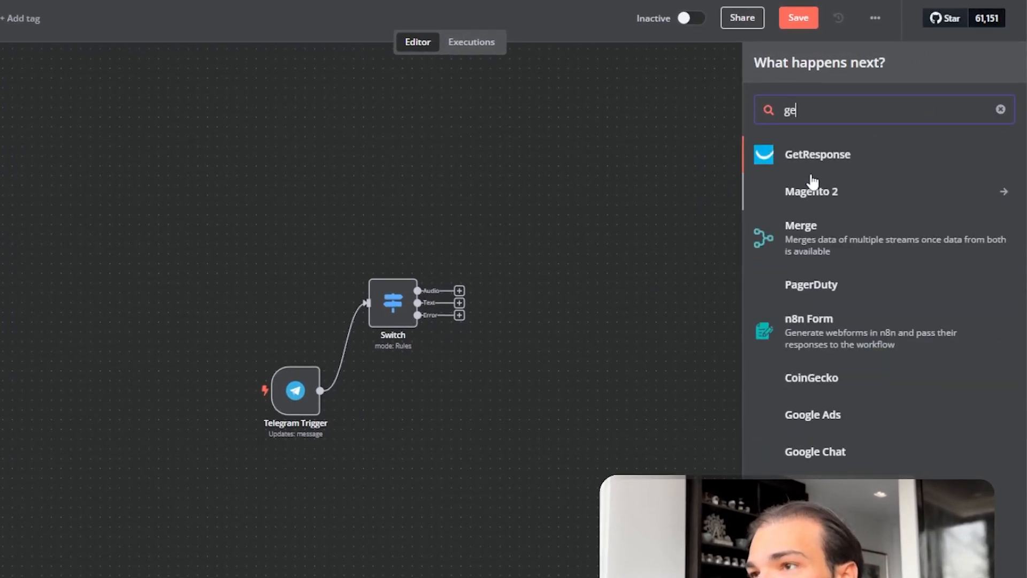
key("BackSpace")
key("BackSpace")
key("BackSpace")
key("BackSpace")
key("BackSpace")
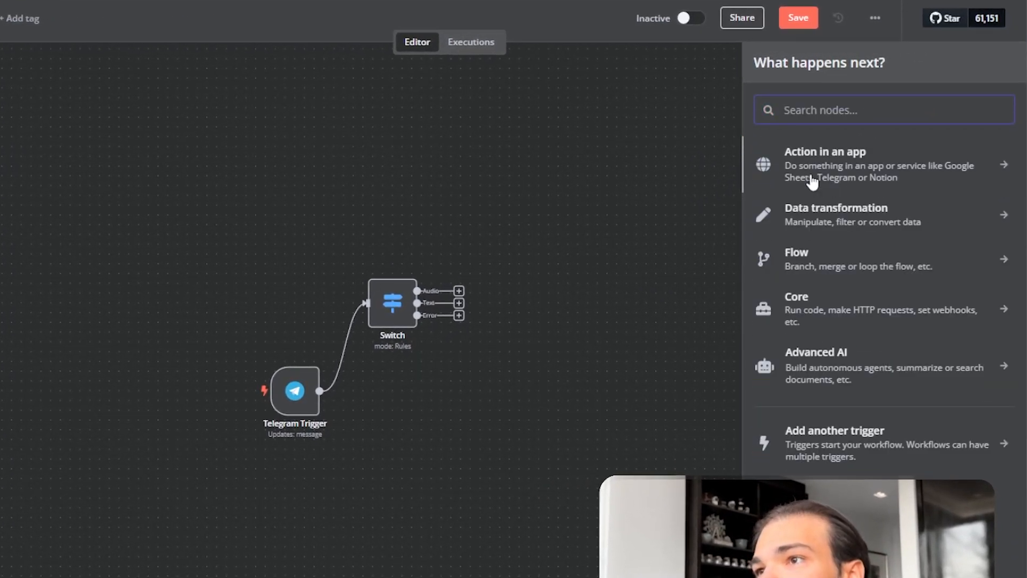
type("tele")
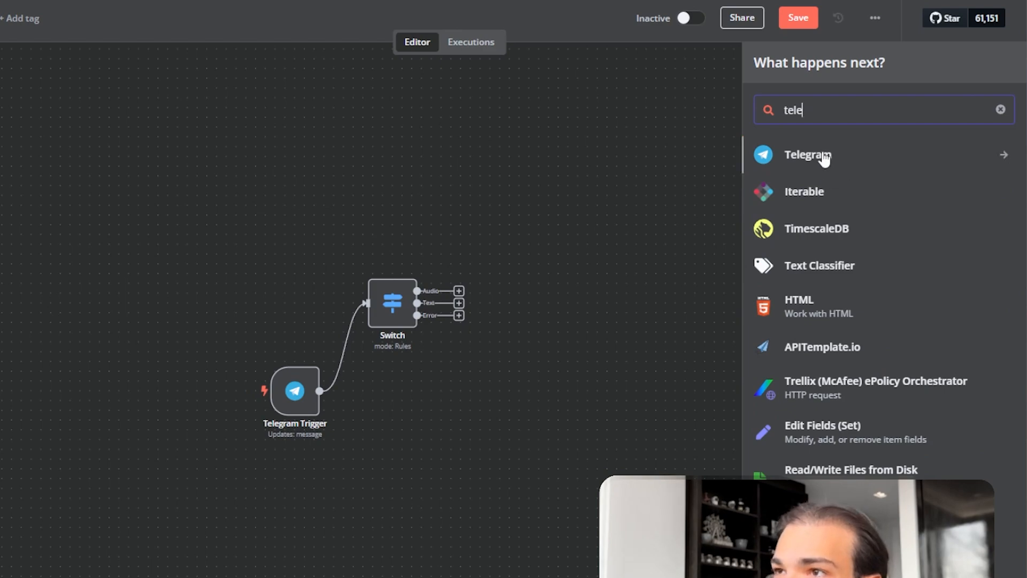
left_click(822, 155)
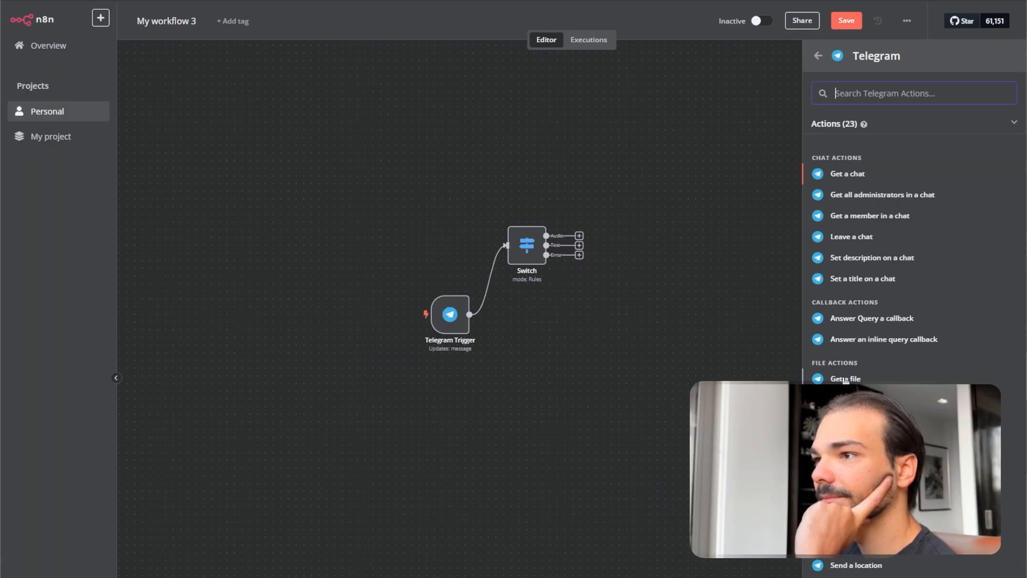
left_click(806, 473)
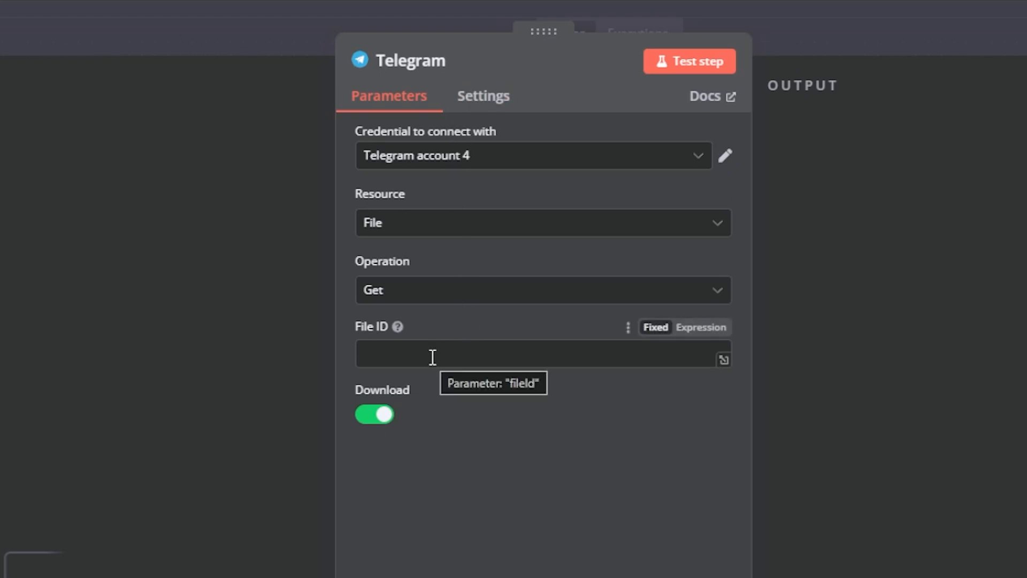
Set the Telegram node's File ID to the expression {{ $json.message.voice.file_id }} and return to the canvas.
left_click(406, 360)
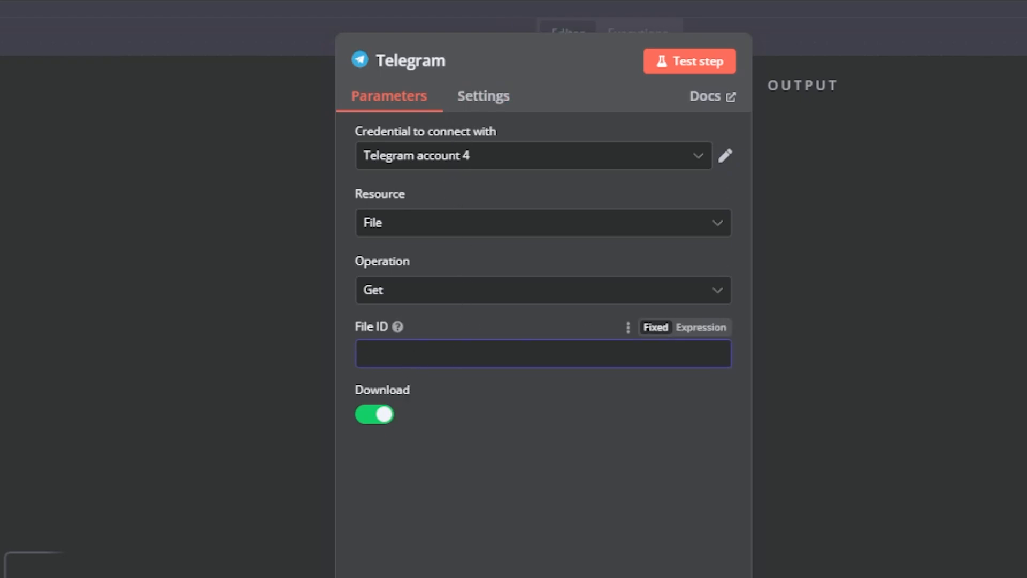
key("Tab")
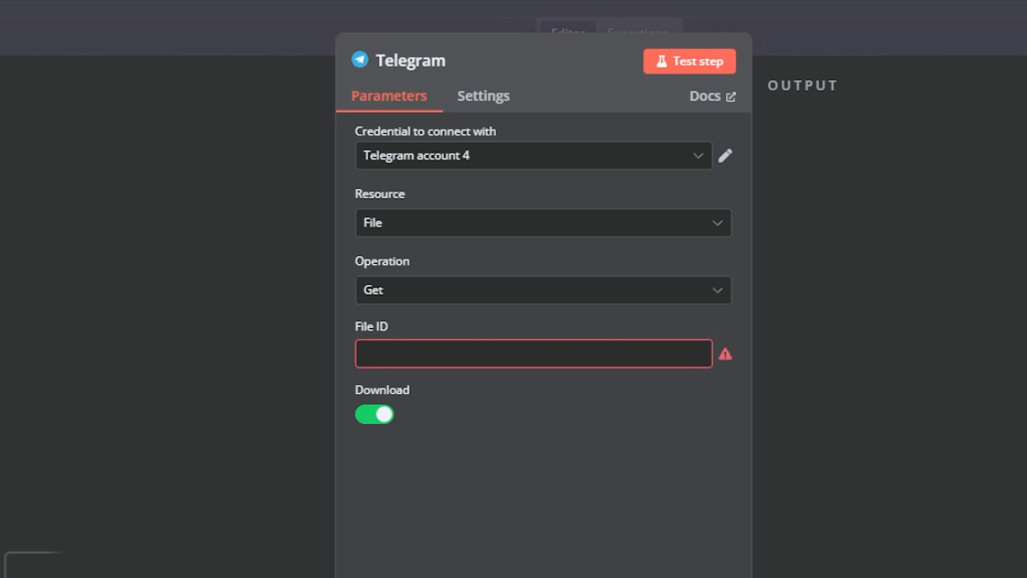
left_click(528, 358)
type("{{ $json.message.voice.file_id }}")
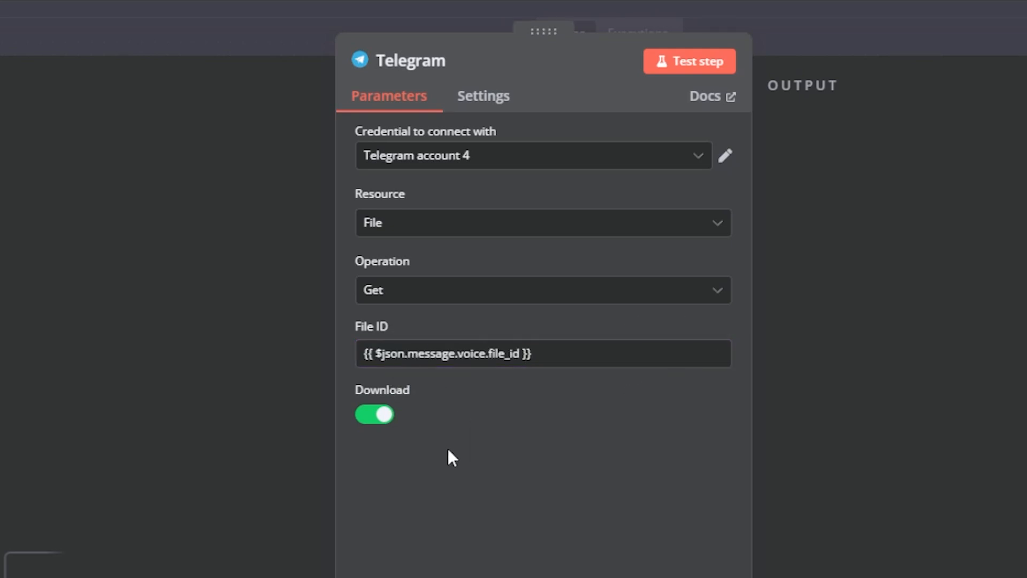
left_click(700, 328)
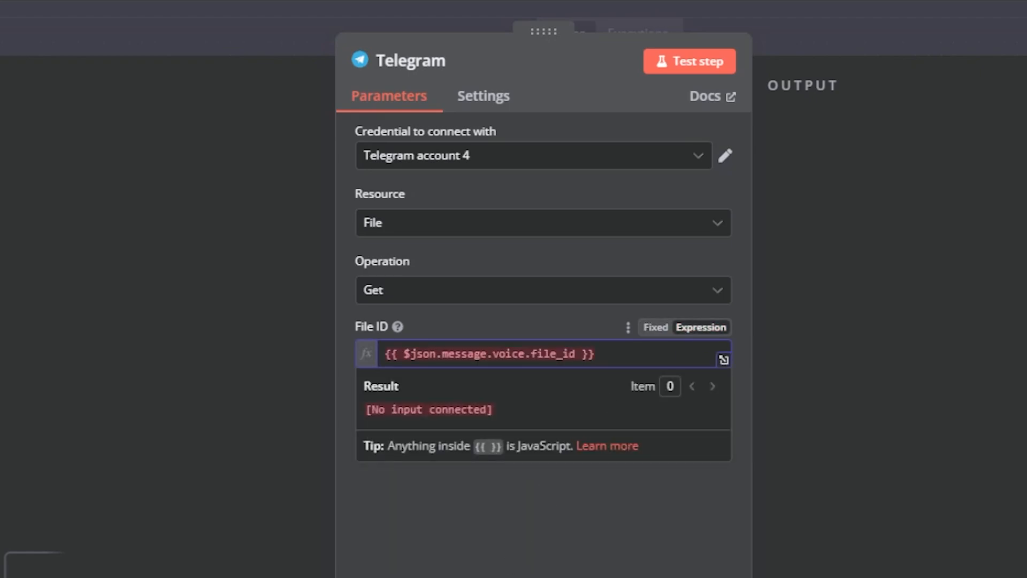
left_click(523, 430)
left_click(524, 357)
left_click(506, 404)
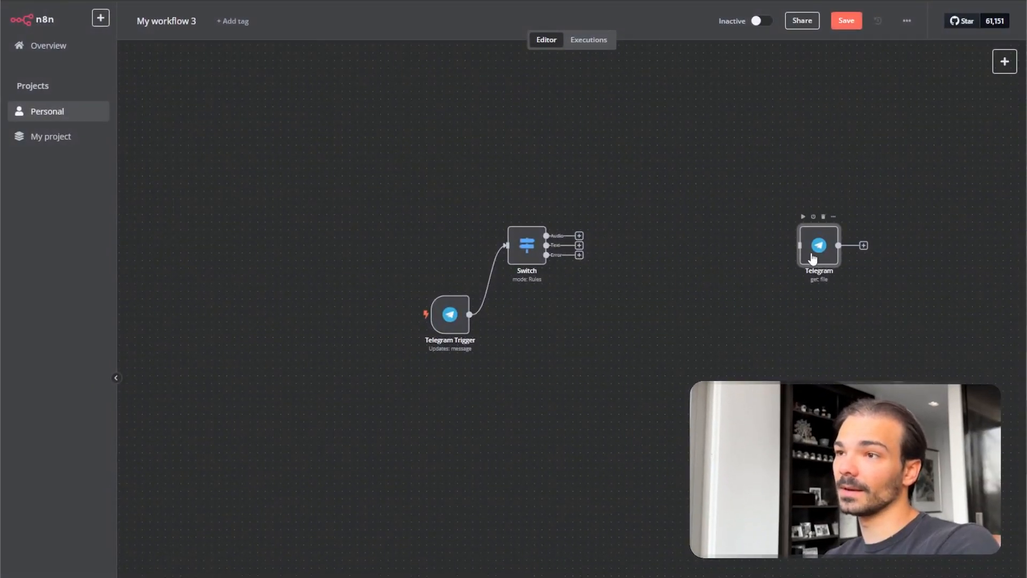
Move the Telegram get-file node closer to the Switch and connect the Switch's Audio output to it.
left_click_drag(809, 253, 687, 205)
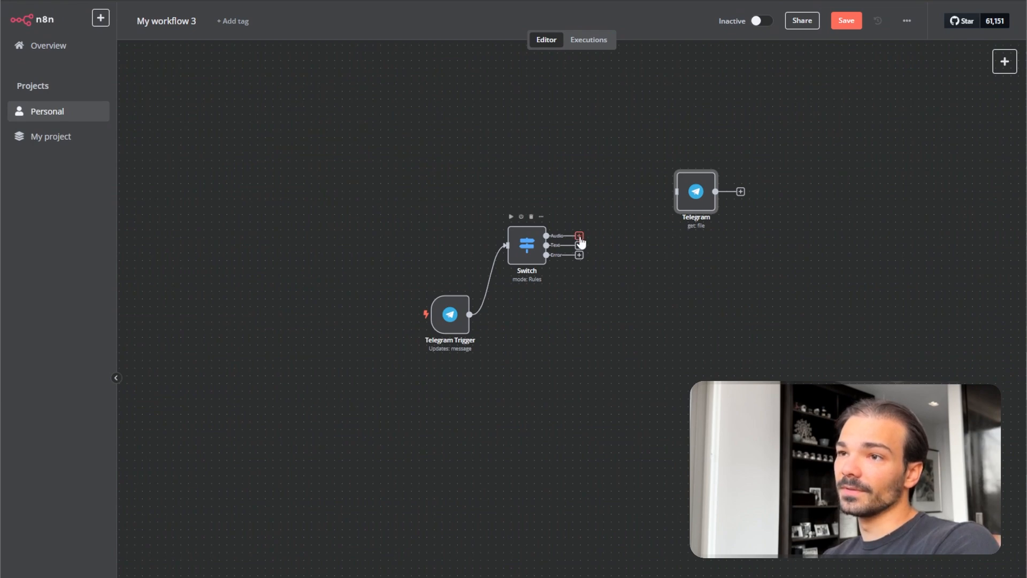
left_click_drag(581, 241, 638, 227)
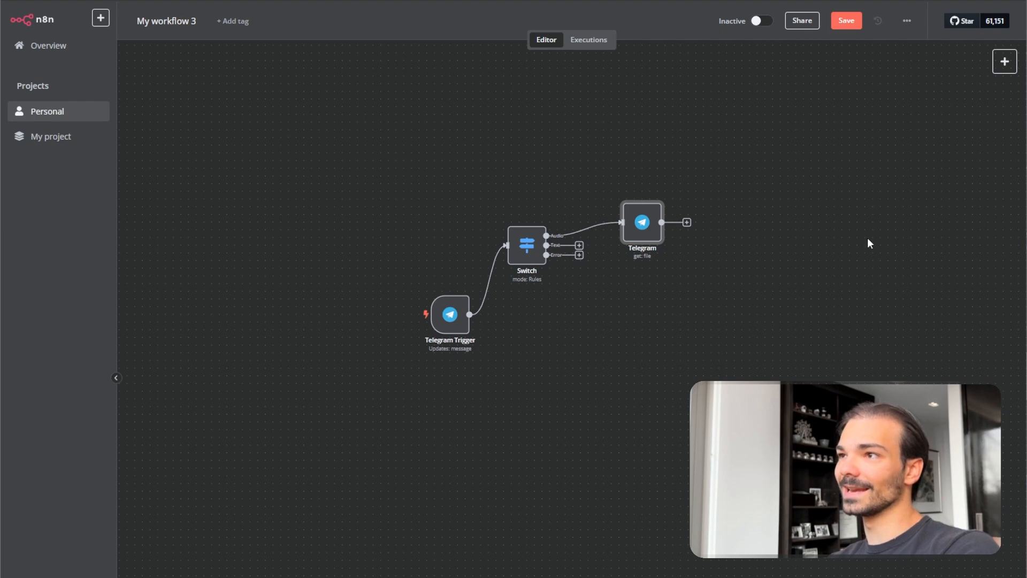
Add an Edit Fields (Set) node after the Telegram get-file node.
left_click(1004, 62)
type("edit")
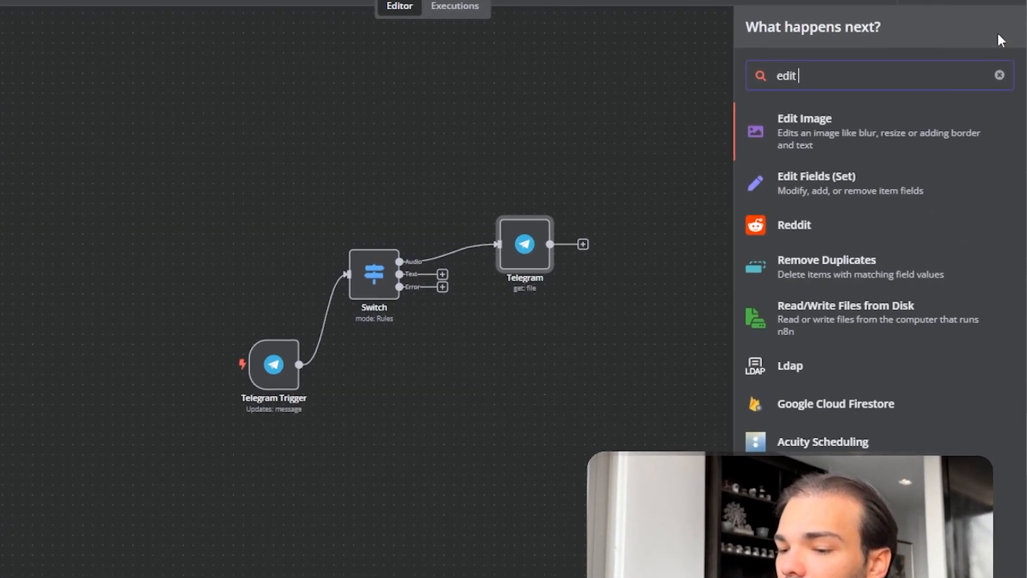
type(" fields")
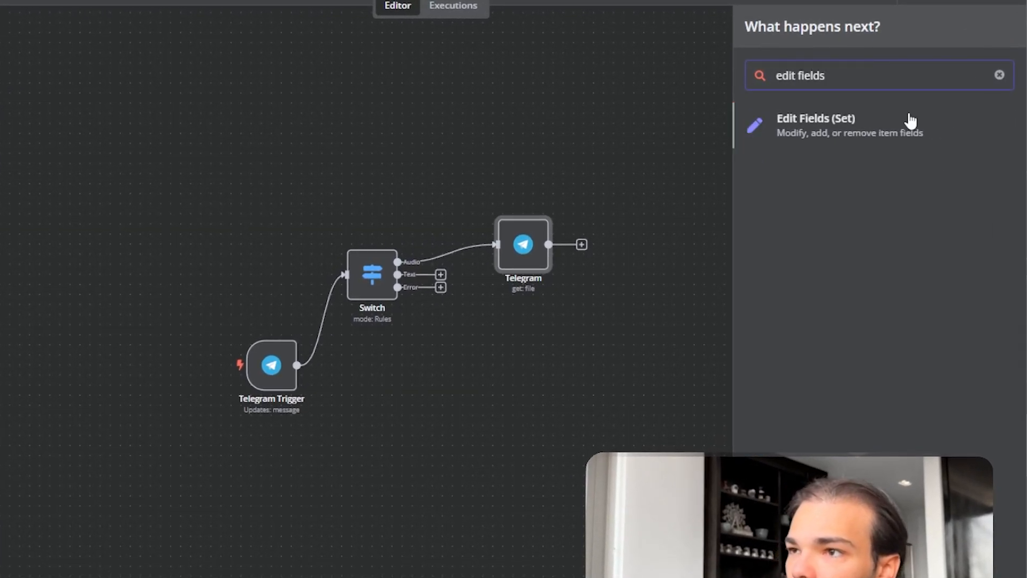
left_click(912, 121)
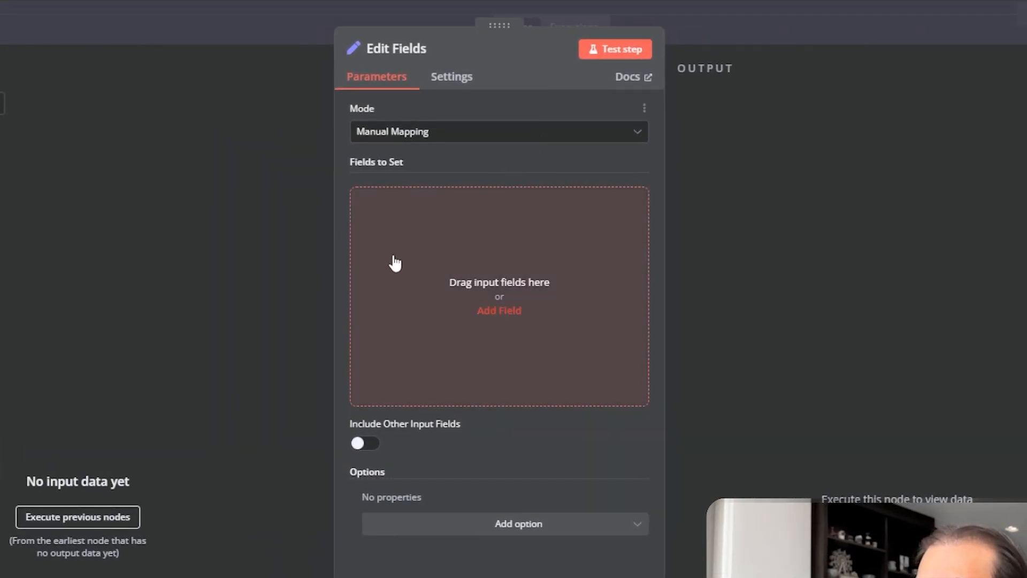
Add a string field named text with the value {{ $json.message.text }} to Edit Fields and return to the canvas.
left_click(499, 311)
left_click(422, 204)
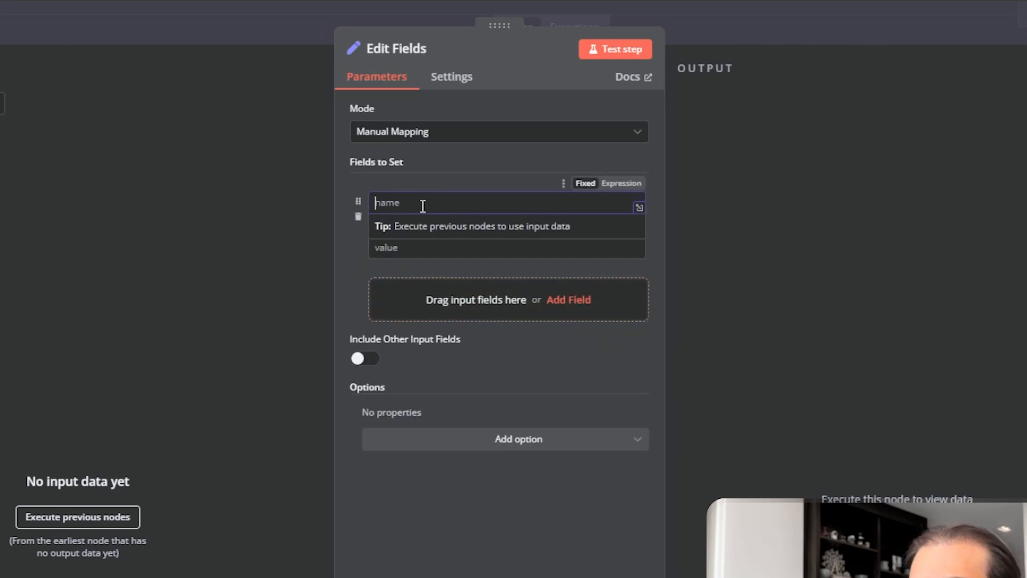
type("text")
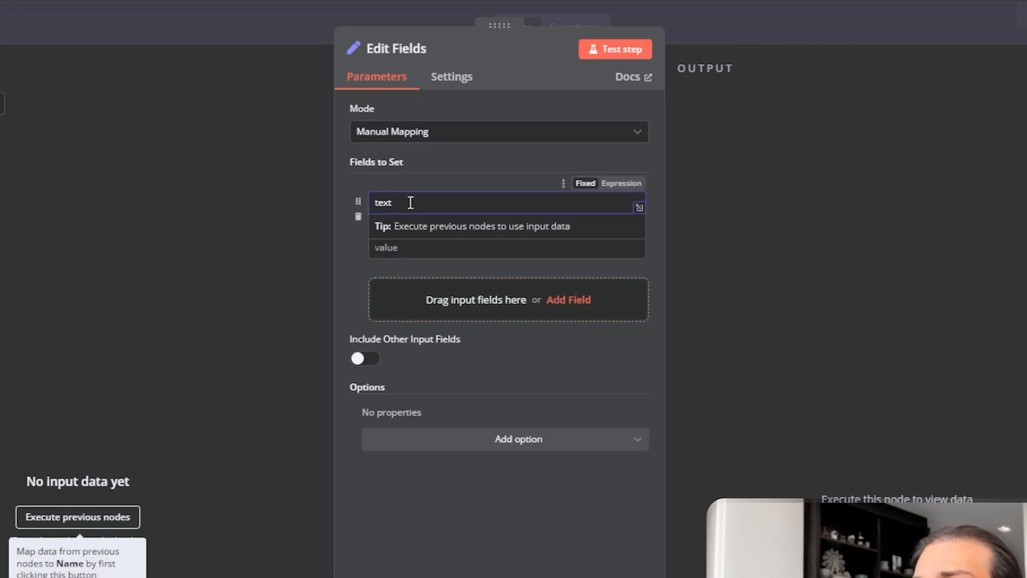
left_click(722, 273)
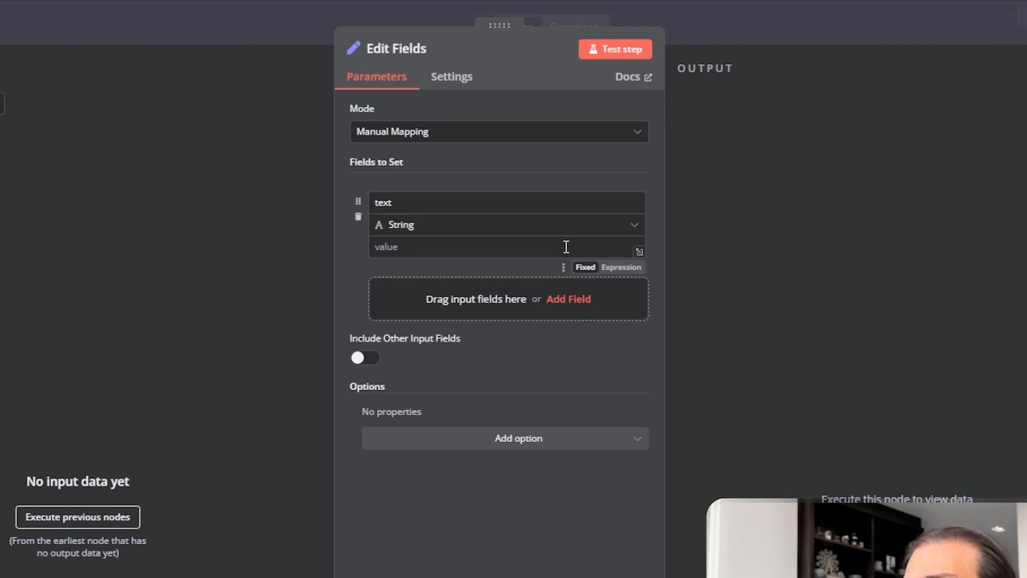
left_click(514, 251)
type("{{ $json.message.text }}")
left_click(542, 497)
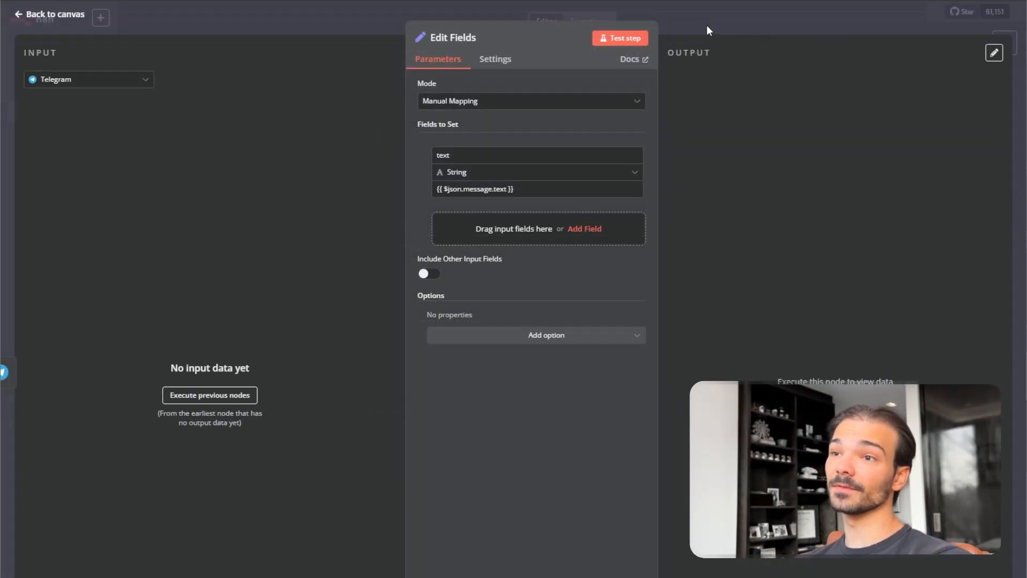
left_click(708, 25)
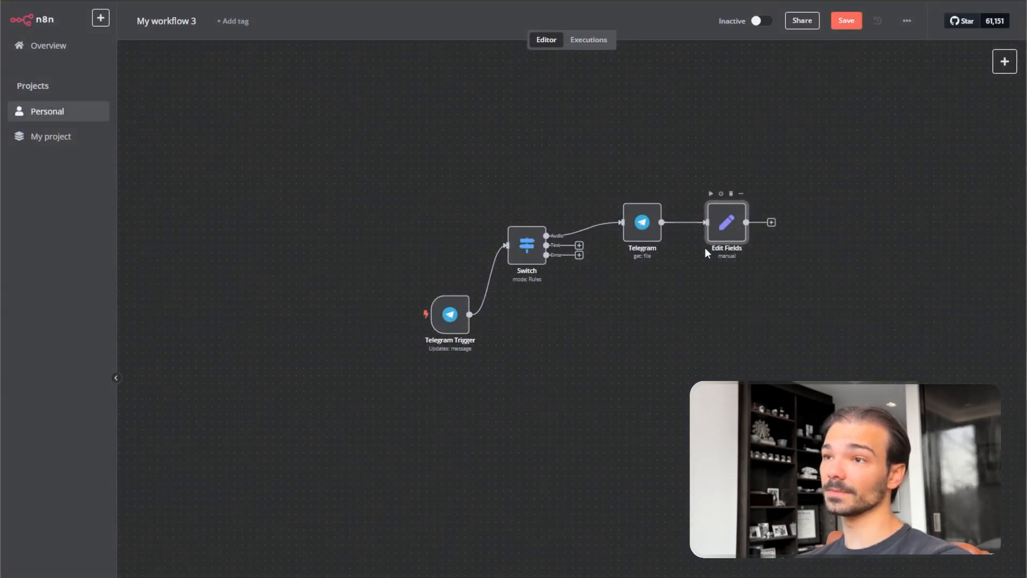
Move Edit Fields below the Switch, detach it from the get-file node and connect it to the Telegram Trigger.
left_click_drag(729, 235, 610, 314)
left_click(716, 272)
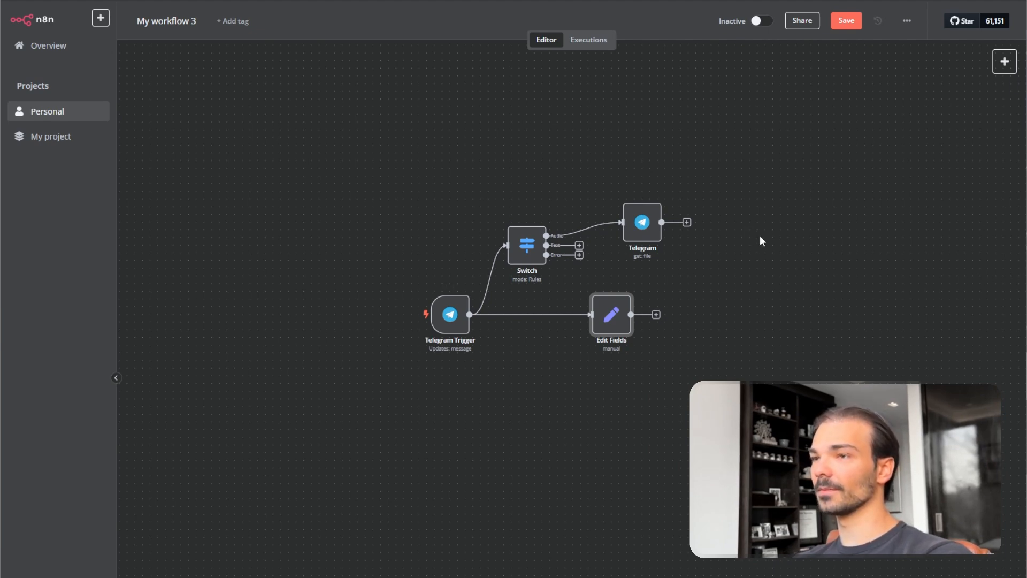
Add an OpenAI node for transcribing recordings beside the Telegram get-file node, named Speech to Text.
left_click(687, 222)
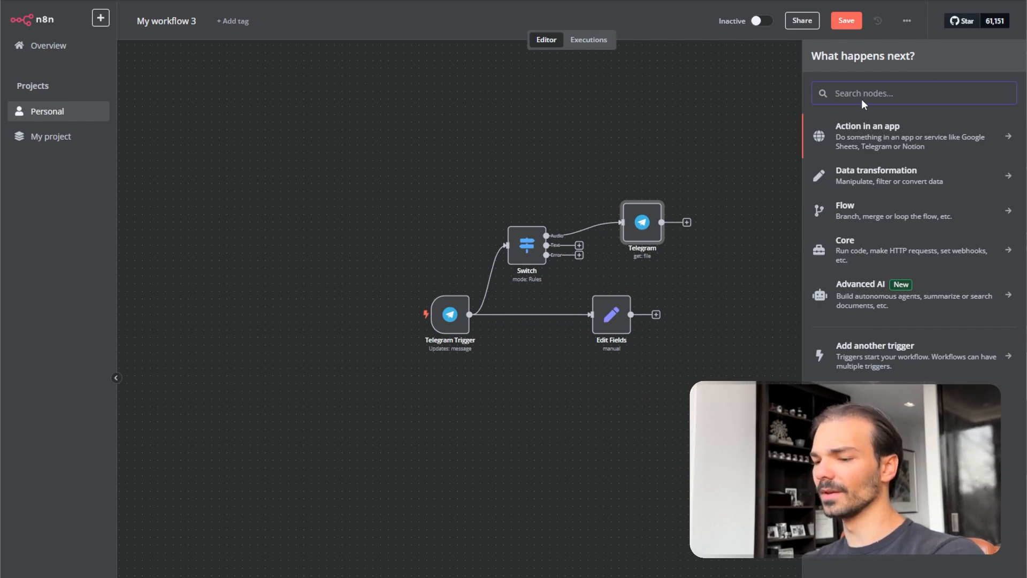
type("open")
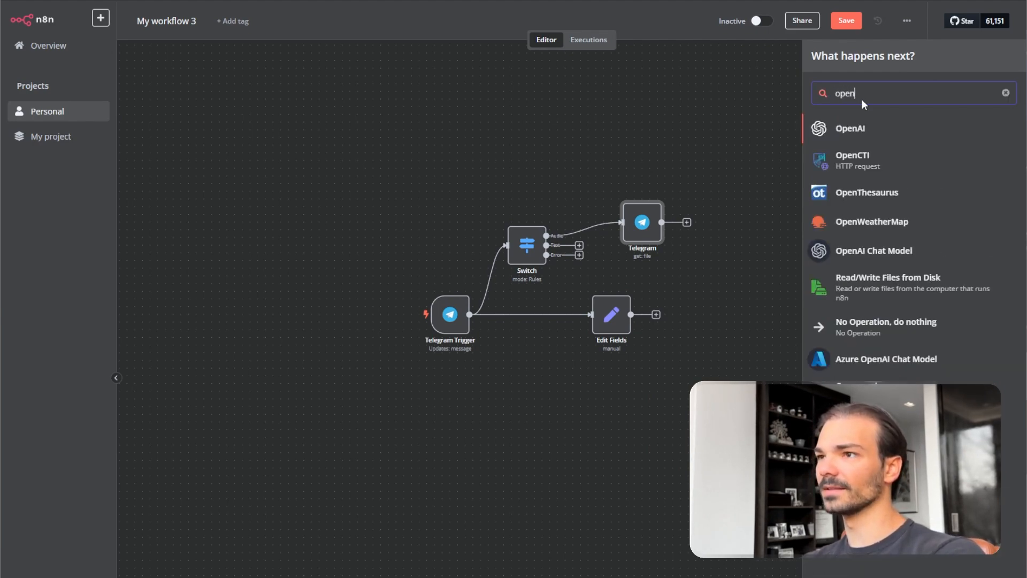
left_click(874, 132)
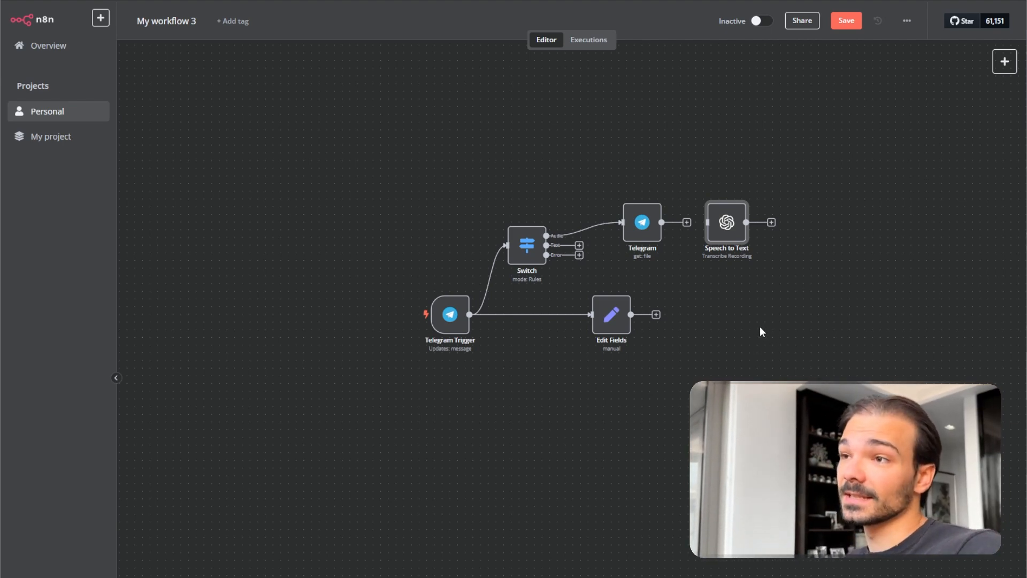
left_click(1001, 82)
type("open")
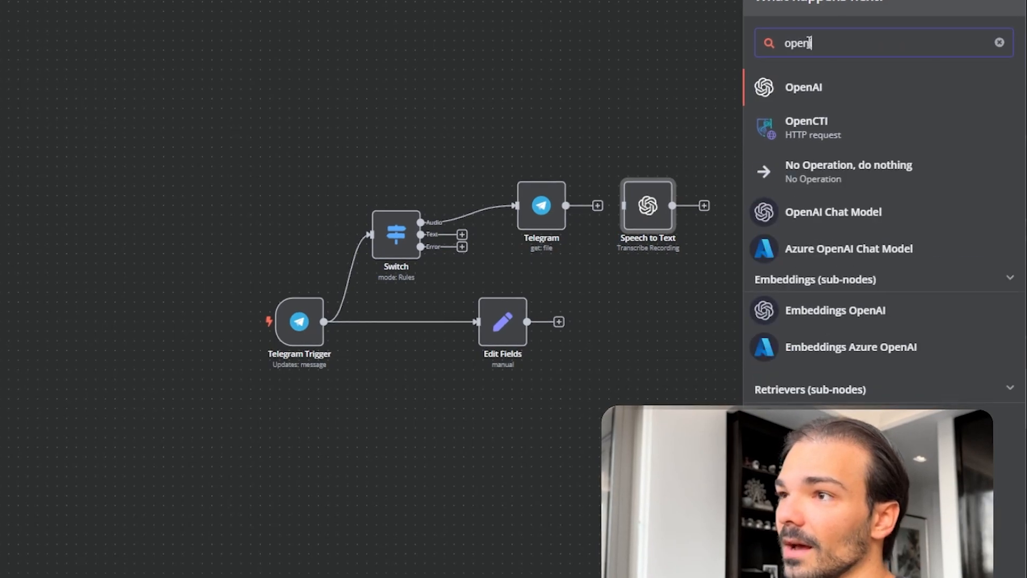
left_click(825, 85)
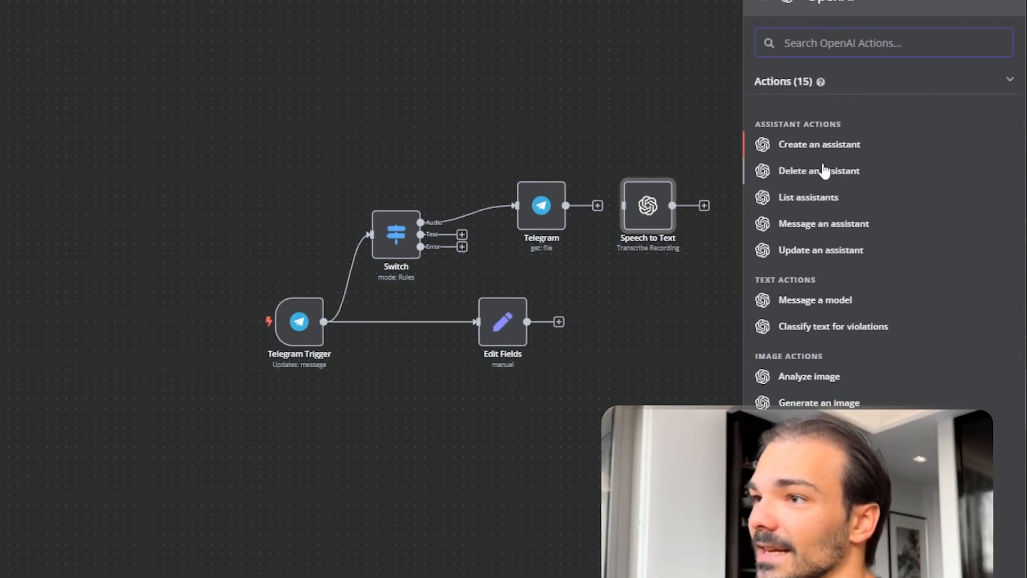
left_click(608, 211)
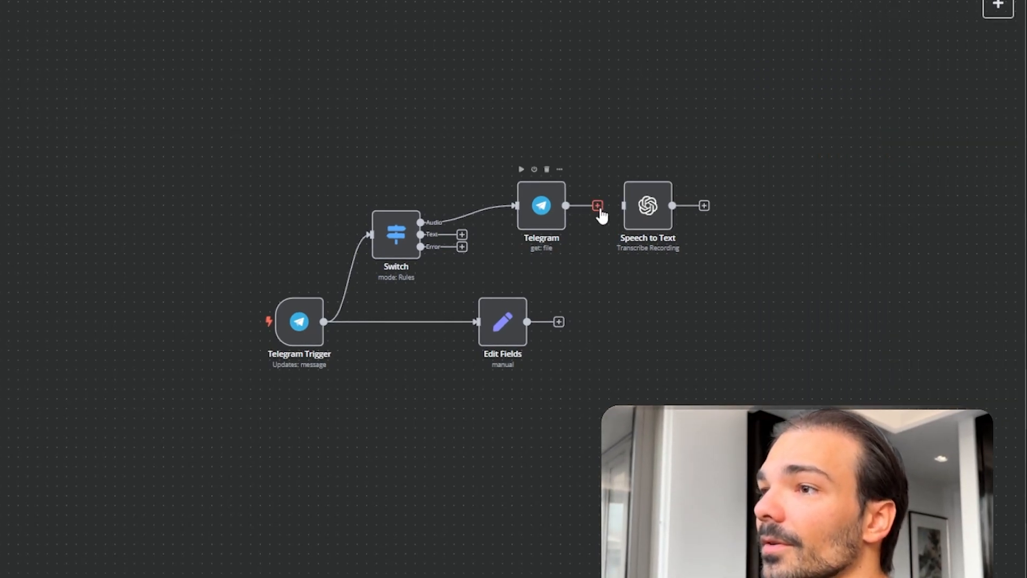
Connect the Telegram get-file node to Speech to Text and select Transcribe a Recording as its operation.
left_click_drag(640, 217, 620, 217)
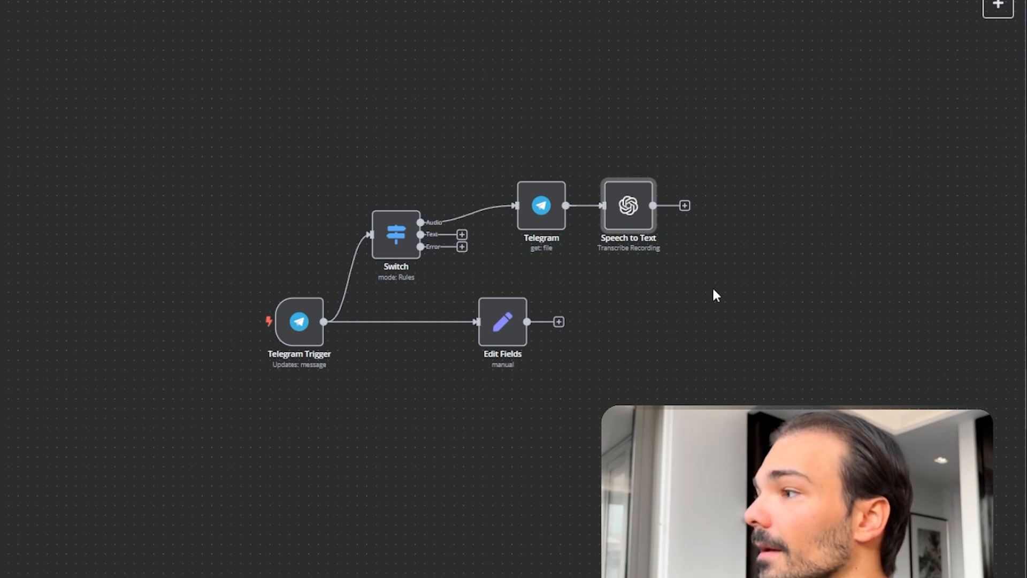
double_click(637, 222)
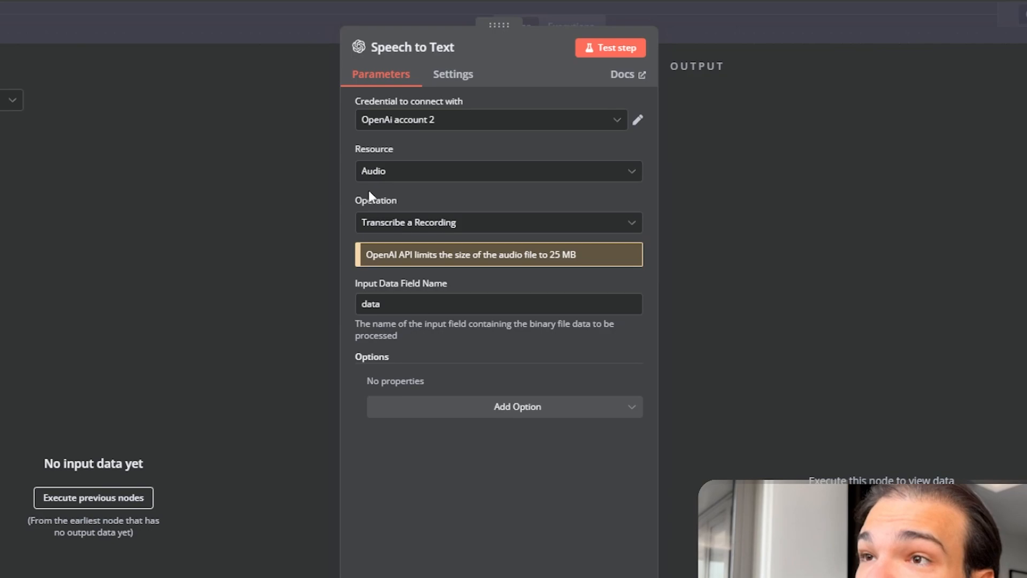
left_click(411, 224)
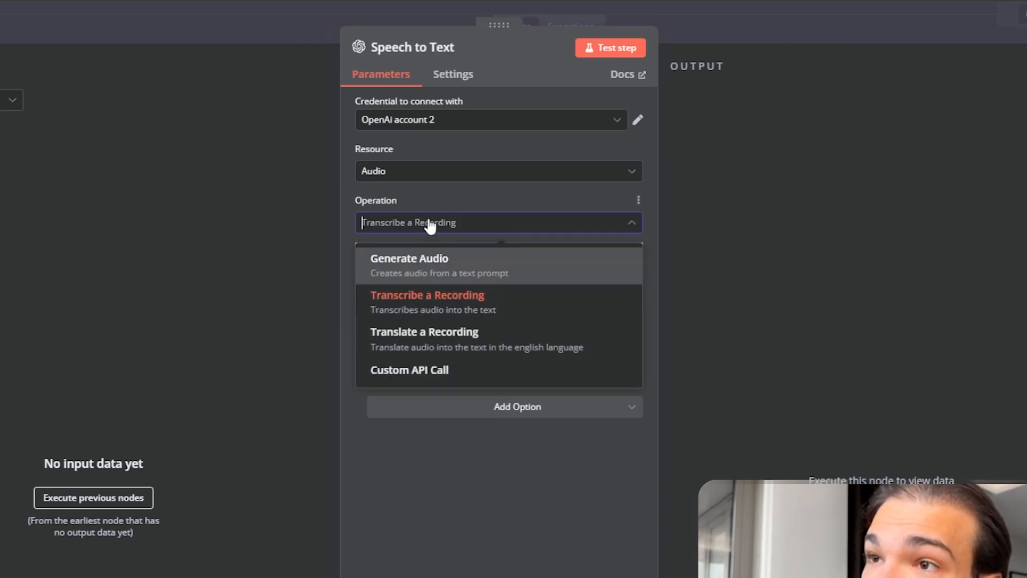
left_click(408, 301)
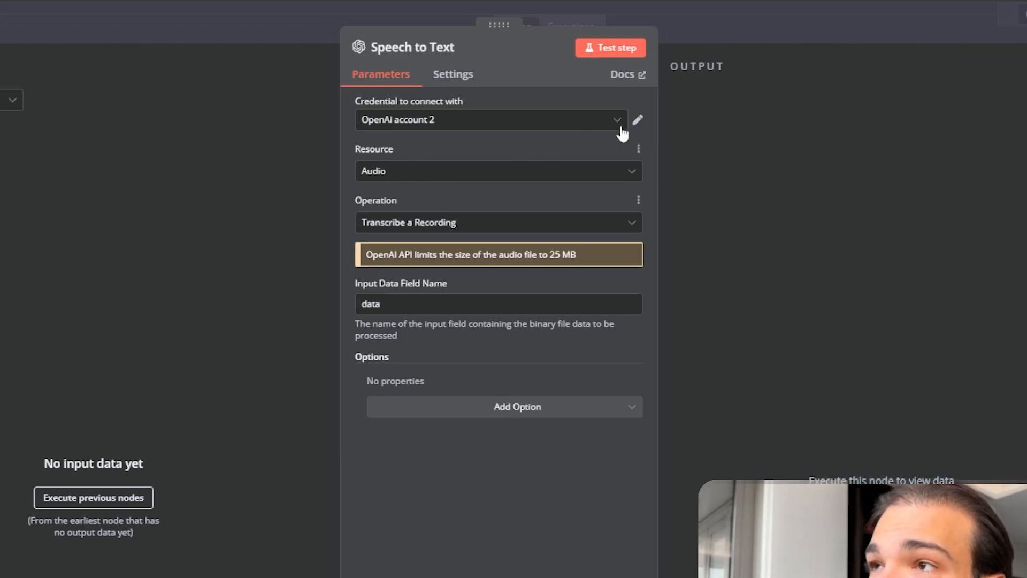
left_click(762, 22)
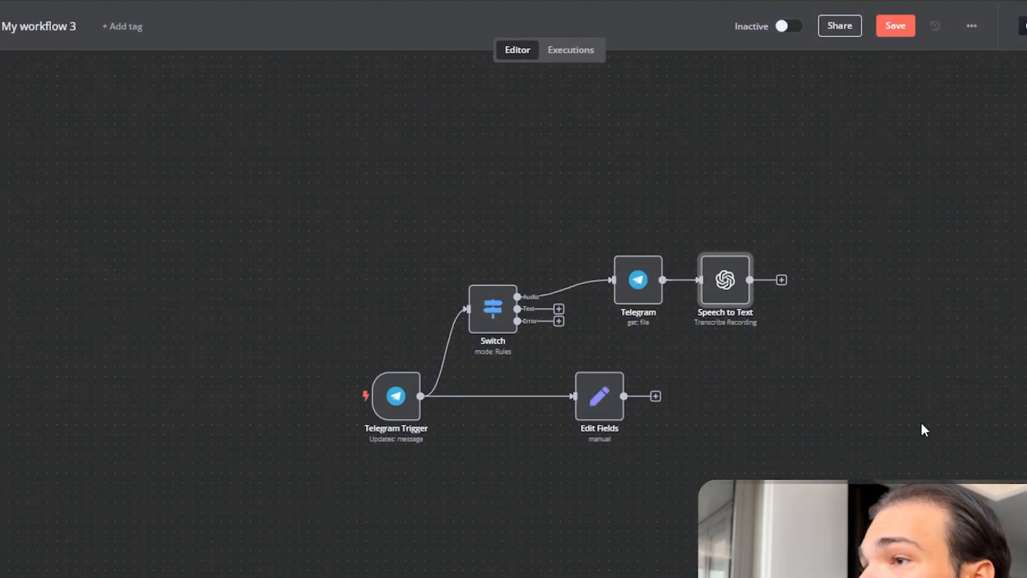
left_click_drag(842, 454, 619, 478)
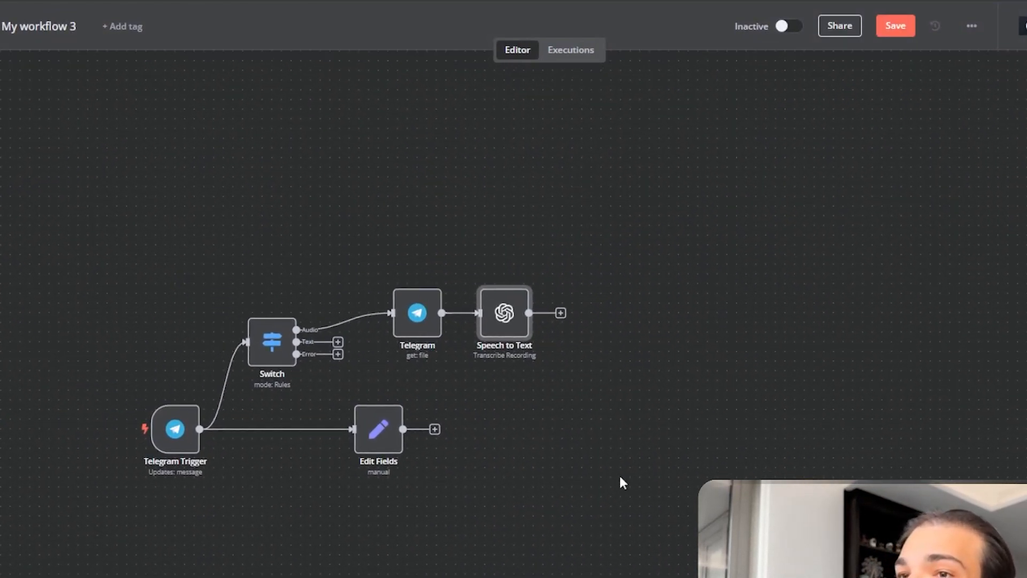
Paste the Alice Tools Agent node onto the canvas and place it to the right of Edit Fields.
scroll(621, 482, "down", 2)
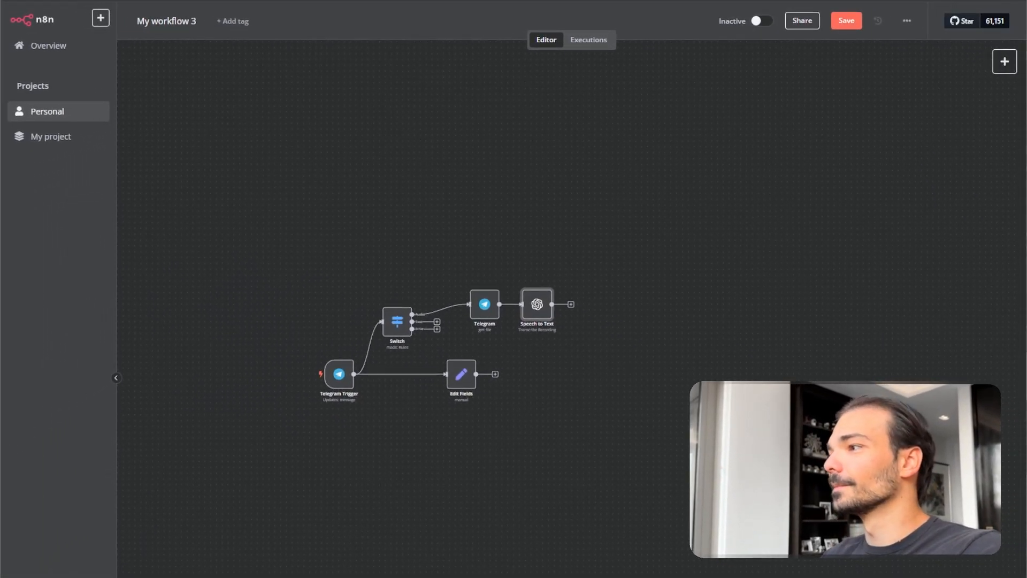
key("ctrl+v")
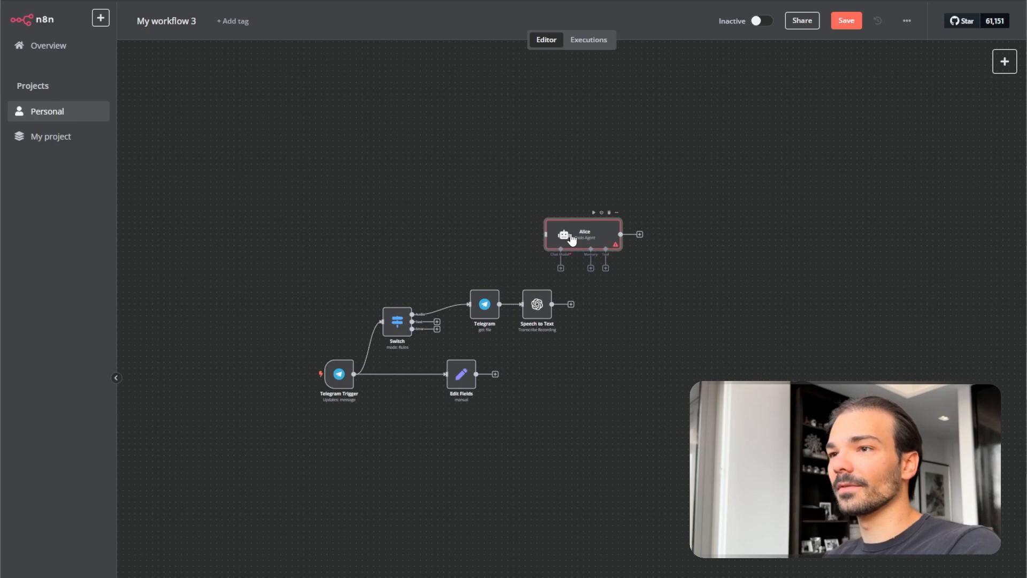
left_click_drag(571, 239, 618, 373)
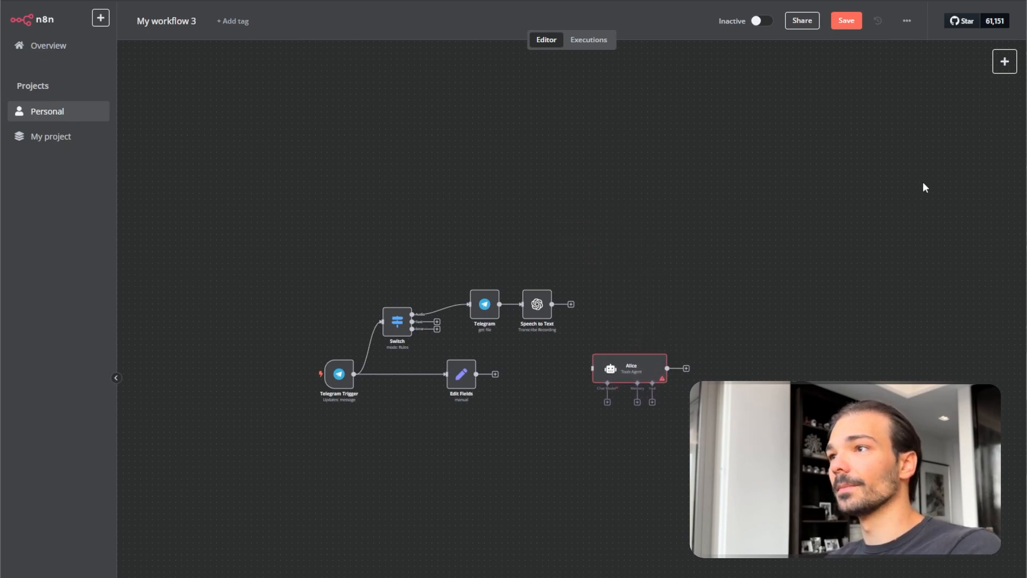
Search the node library for agent and close it without adding a node.
left_click(1005, 61)
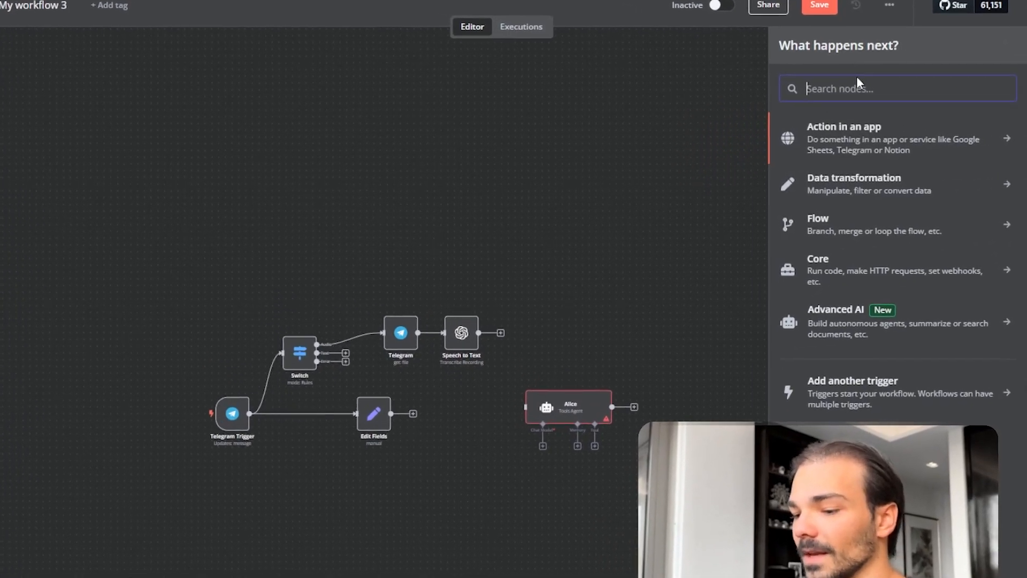
type("agent")
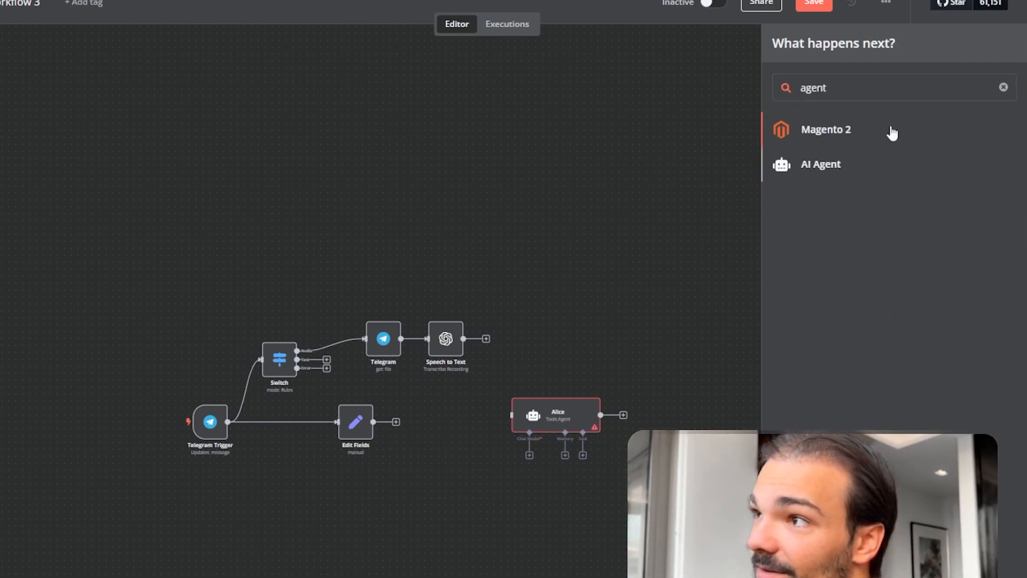
left_click(569, 280)
Connect Speech to Text and Edit Fields to the Alice agent's input and adjust Alice's position.
left_click_drag(565, 414, 586, 401)
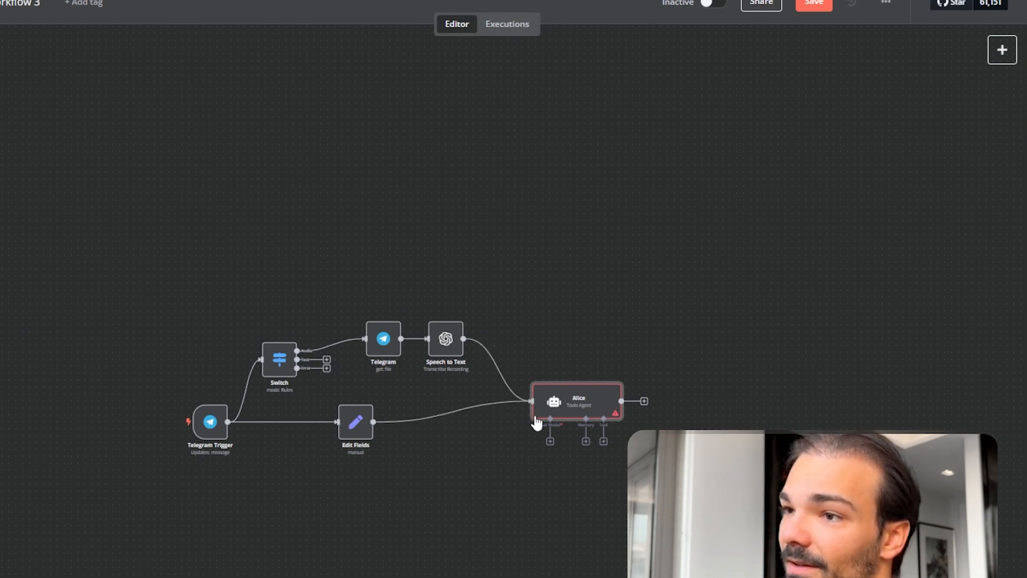
left_click_drag(561, 407, 541, 415)
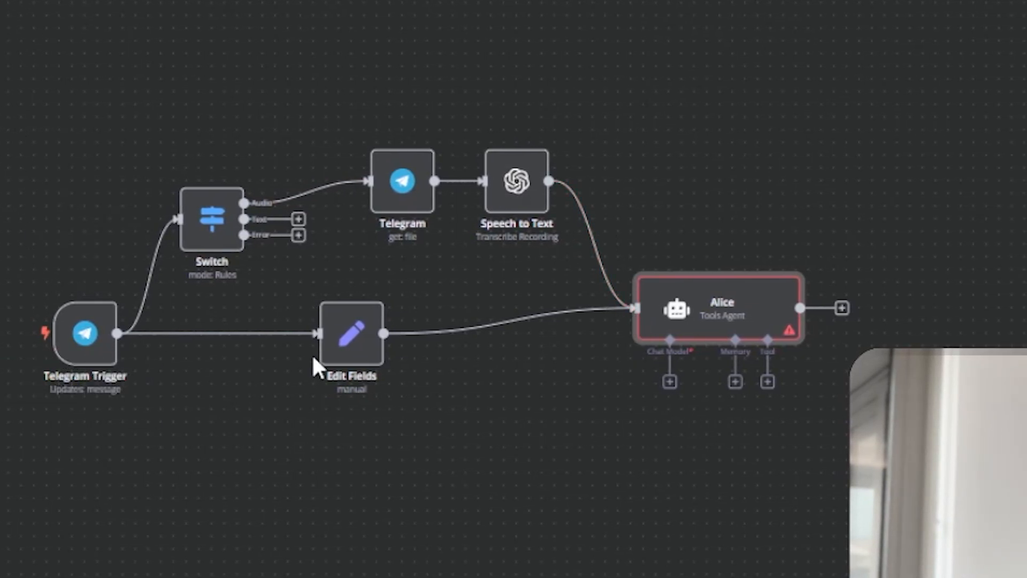
Examine the Alice agent's parameters and its full system message, including the guidelines and the {{ $now }} expression, and return to the canvas.
double_click(663, 318)
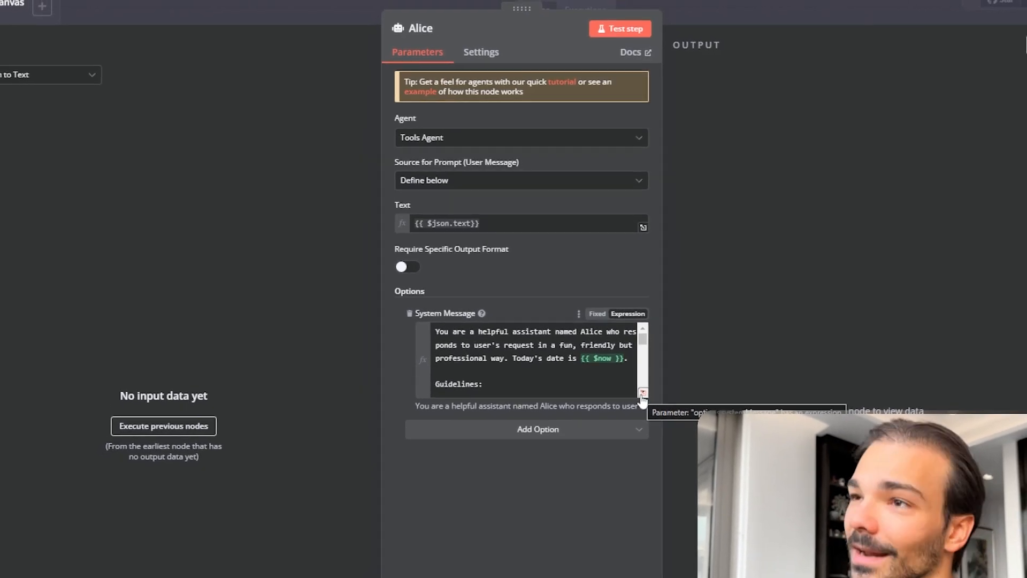
left_click(643, 403)
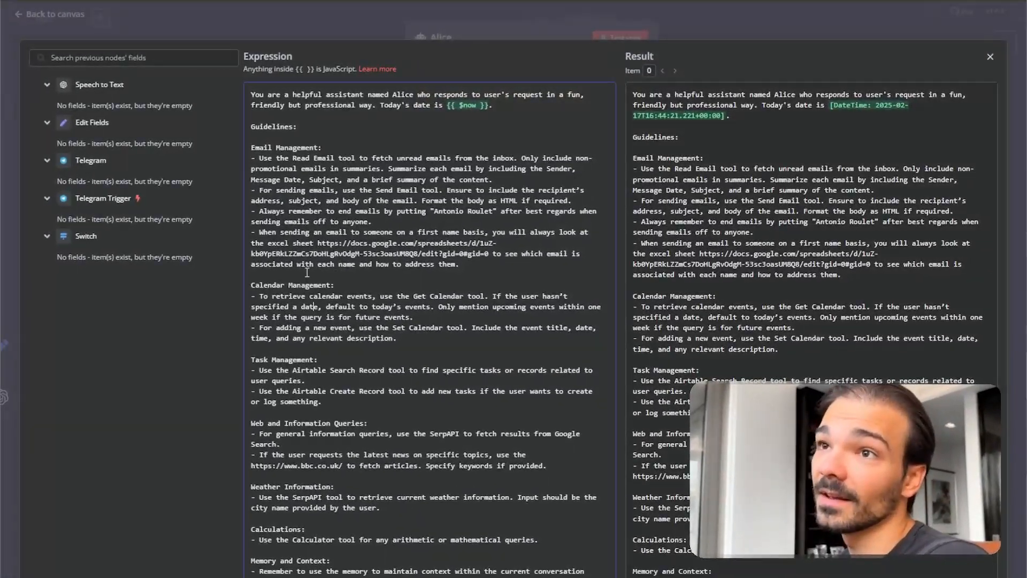
left_click_drag(252, 94, 245, 122)
left_click(385, 577)
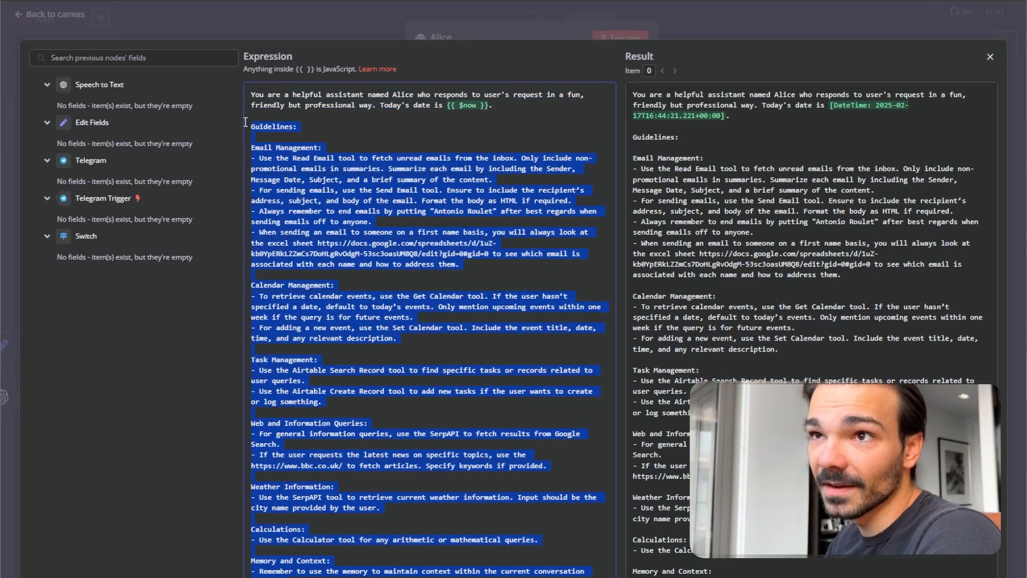
left_click(321, 212)
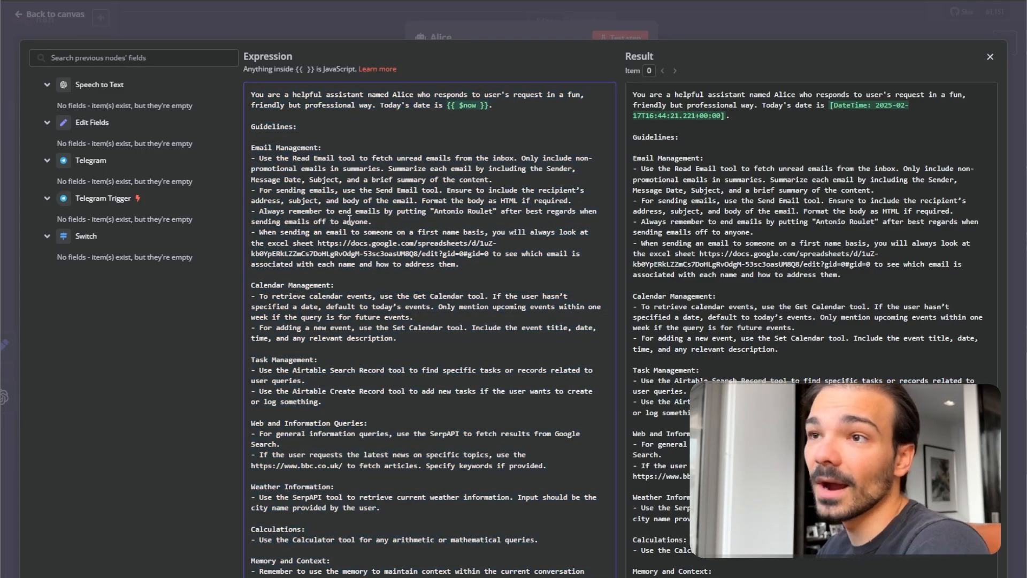
left_click(400, 296)
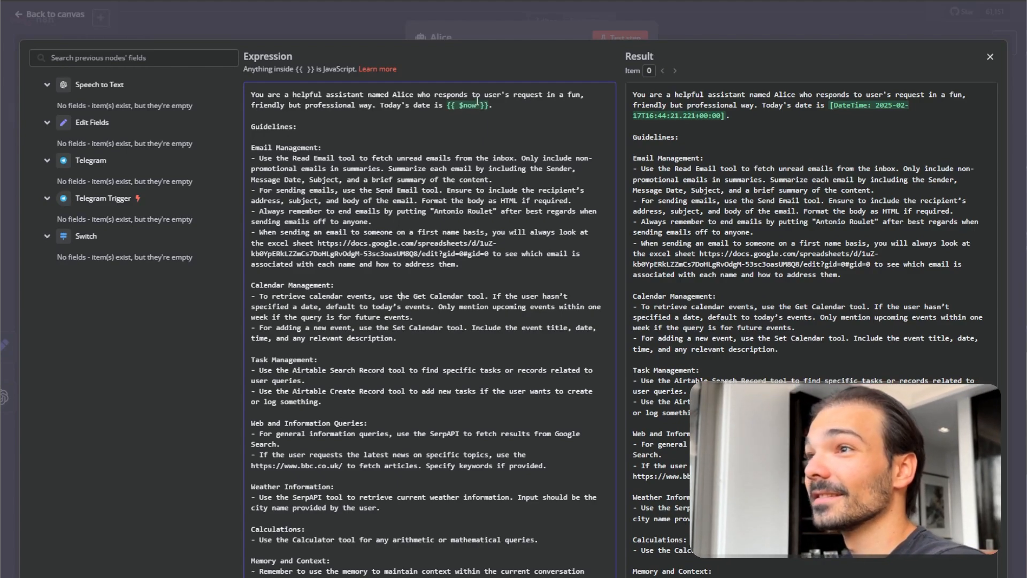
left_click(710, 24)
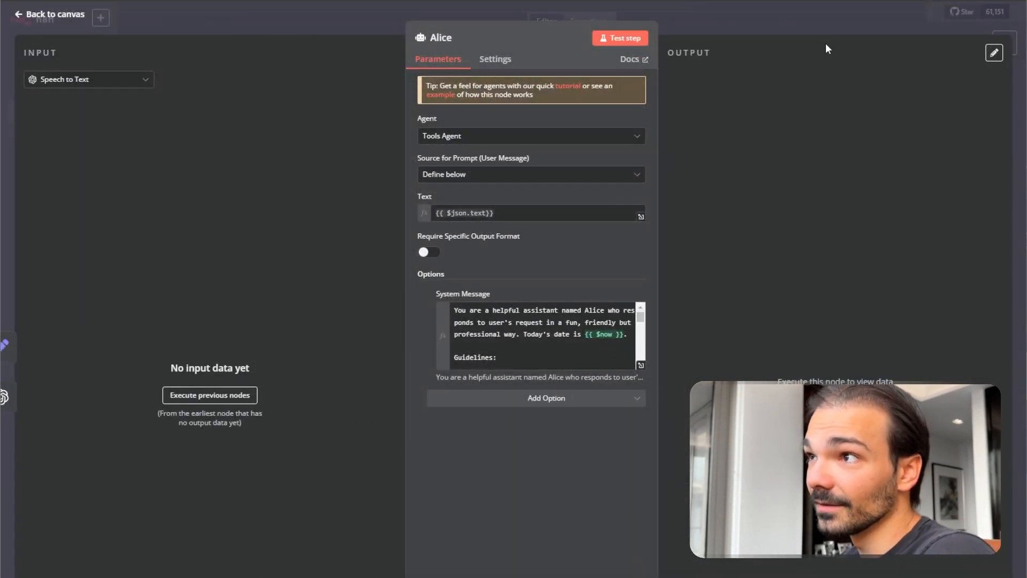
left_click(826, 26)
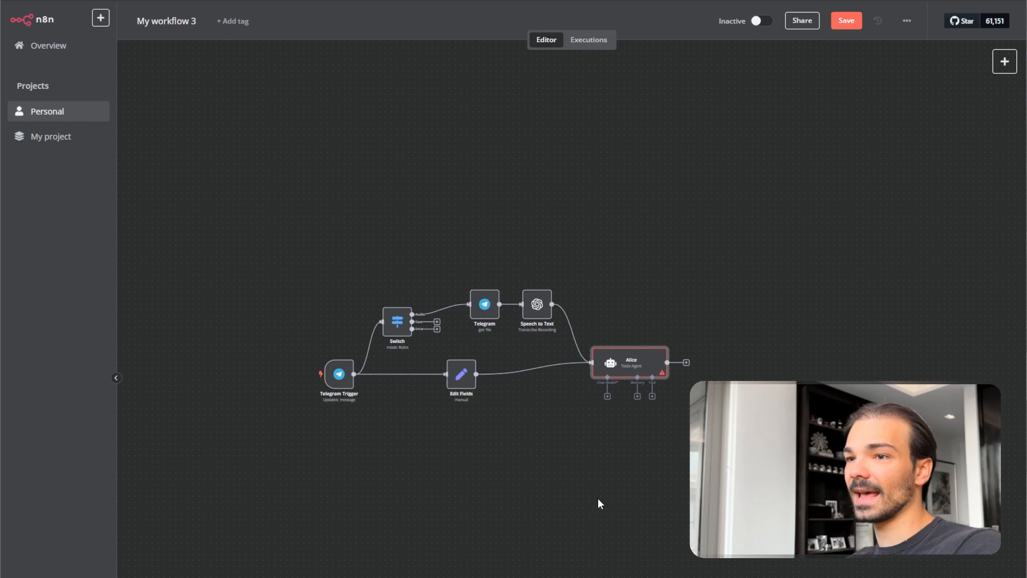
Paste an OpenAI Chat Model node below Edit Fields, connect it to Alice's Chat Model input and check its credential.
key("ctrl+v")
left_click_drag(651, 227, 442, 501)
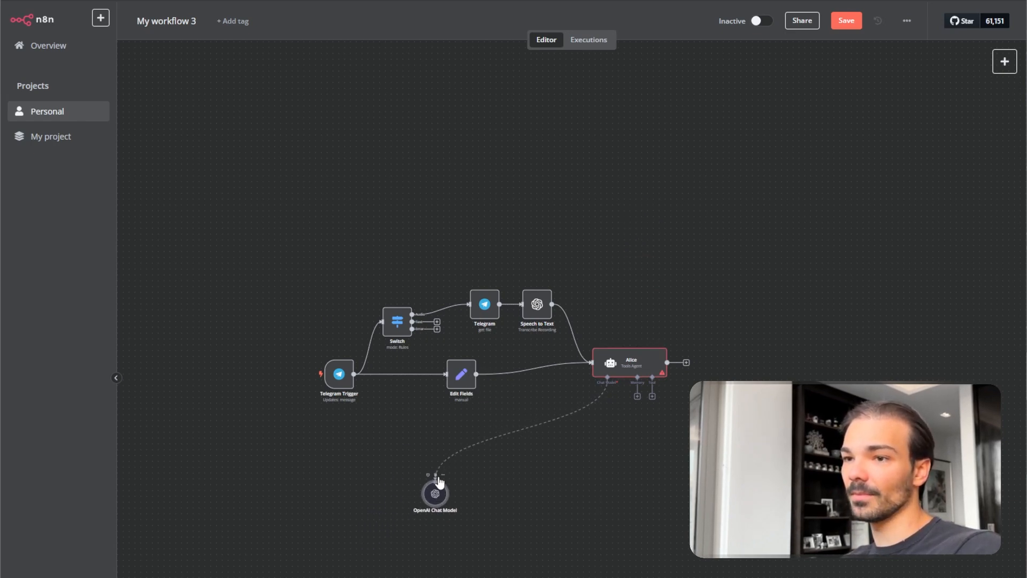
double_click(445, 494)
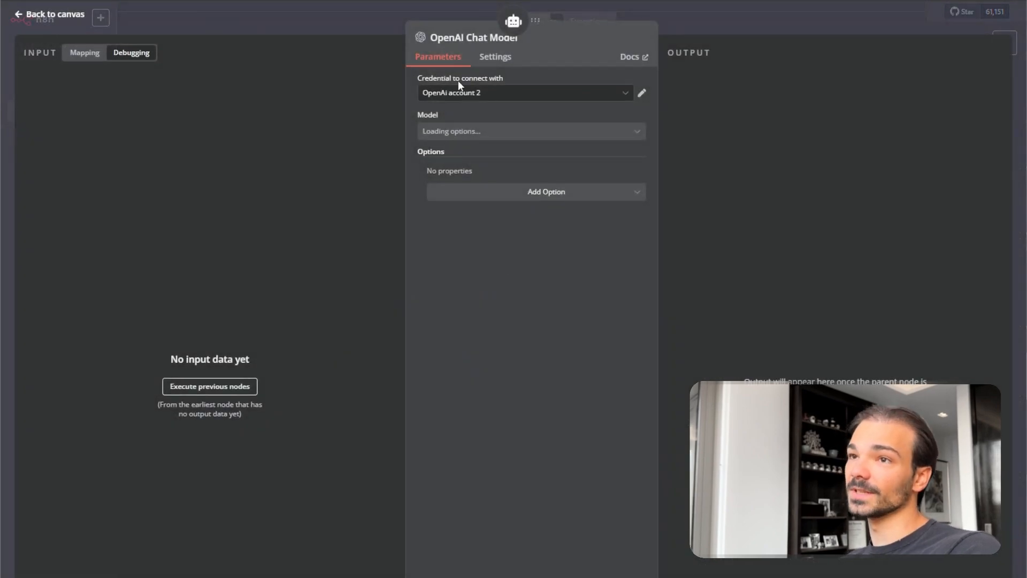
left_click(777, 23)
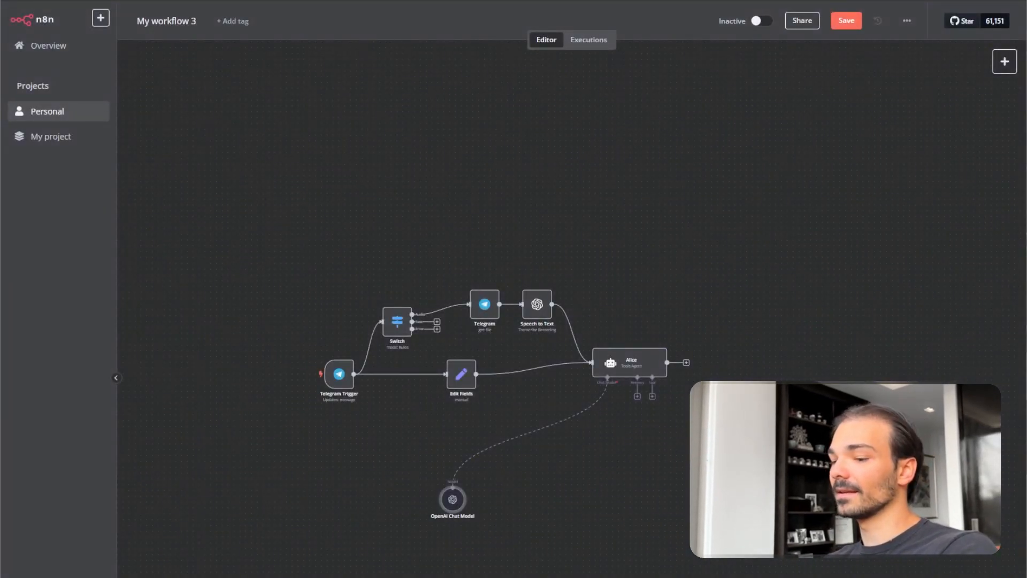
Paste a Window Buffer Memory node beside the OpenAI Chat Model and connect it to Alice's Memory input.
key("ctrl+v")
left_click_drag(647, 227, 504, 509)
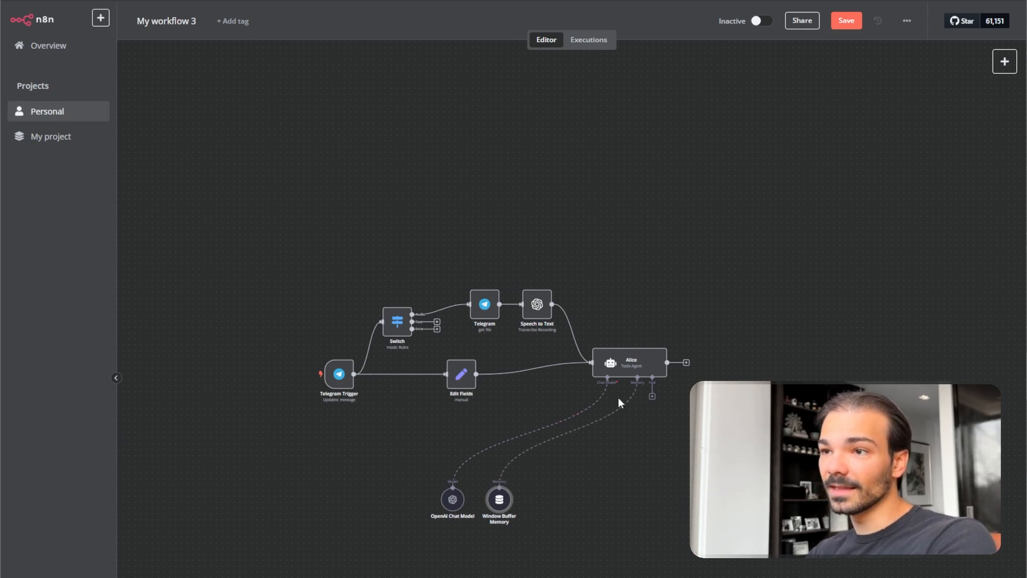
scroll(618, 397, "up", 10)
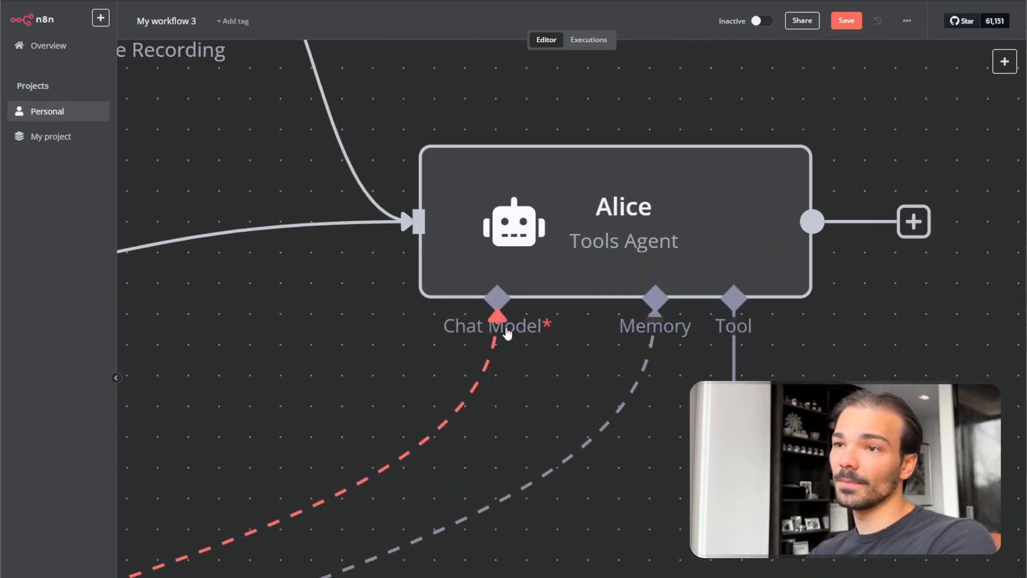
scroll(507, 333, "down", 10)
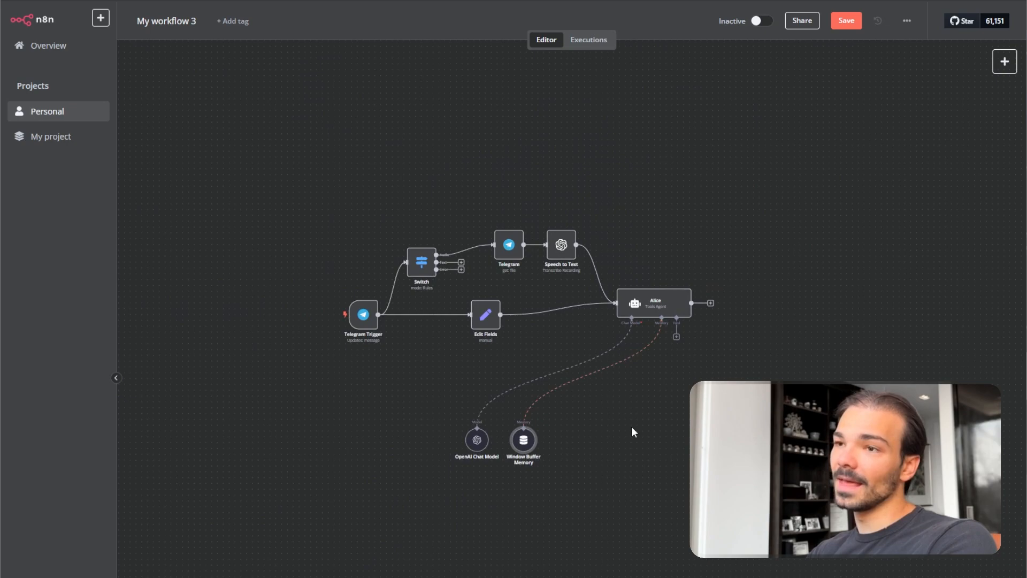
Reopen Alice's system message to review the tool guidelines and close the agent's settings.
double_click(655, 300)
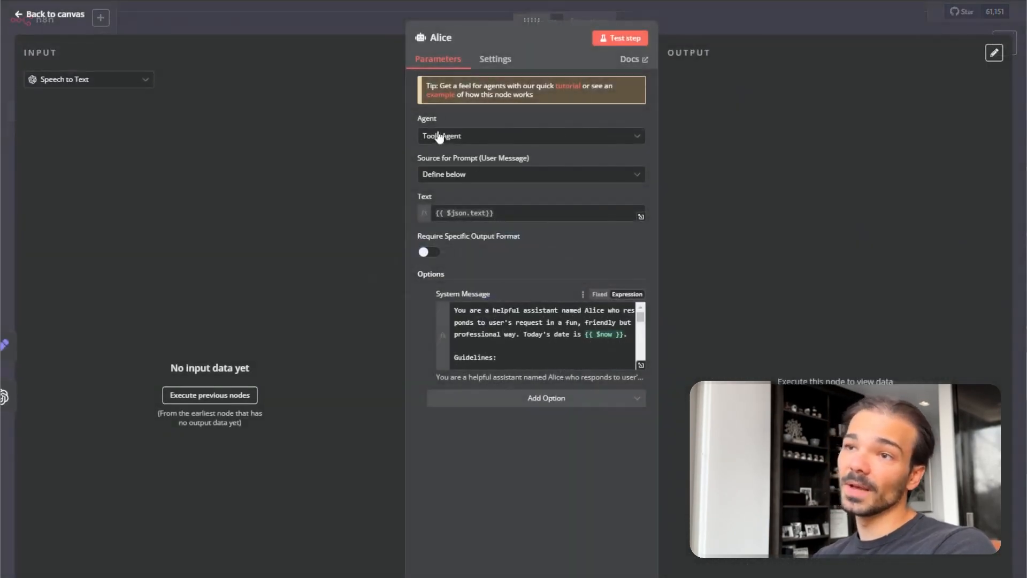
left_click(640, 366)
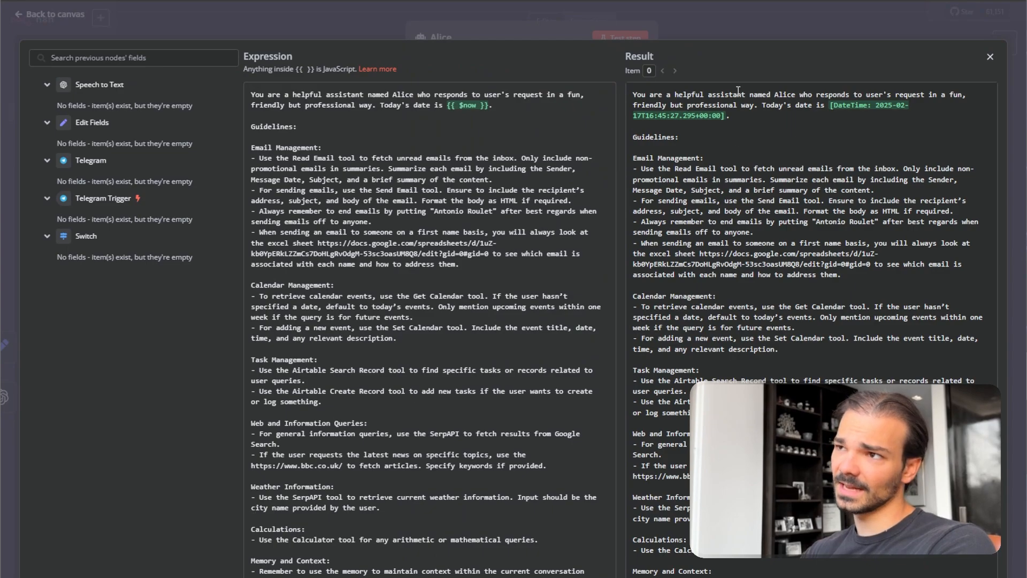
left_click(784, 19)
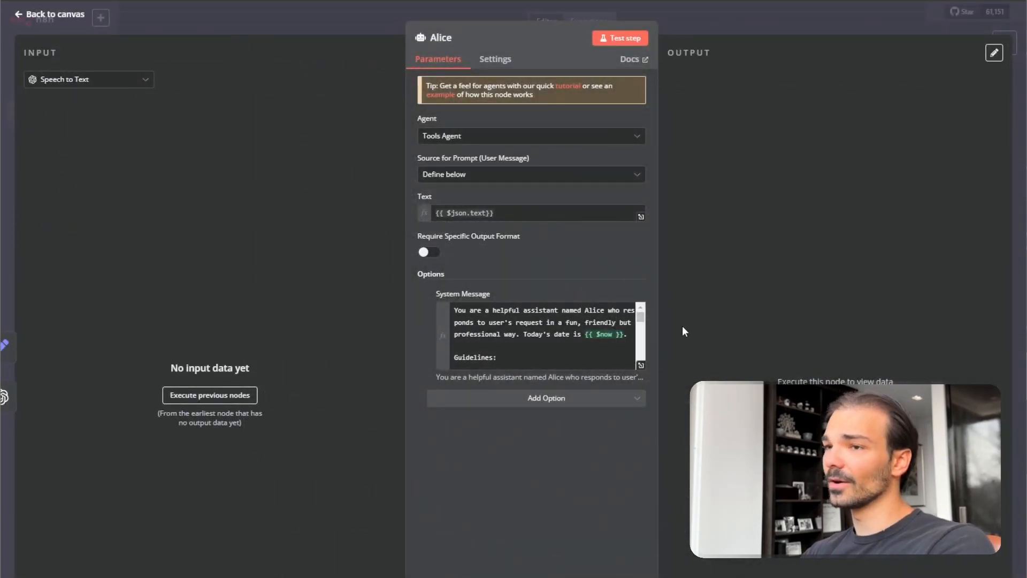
left_click(838, 16)
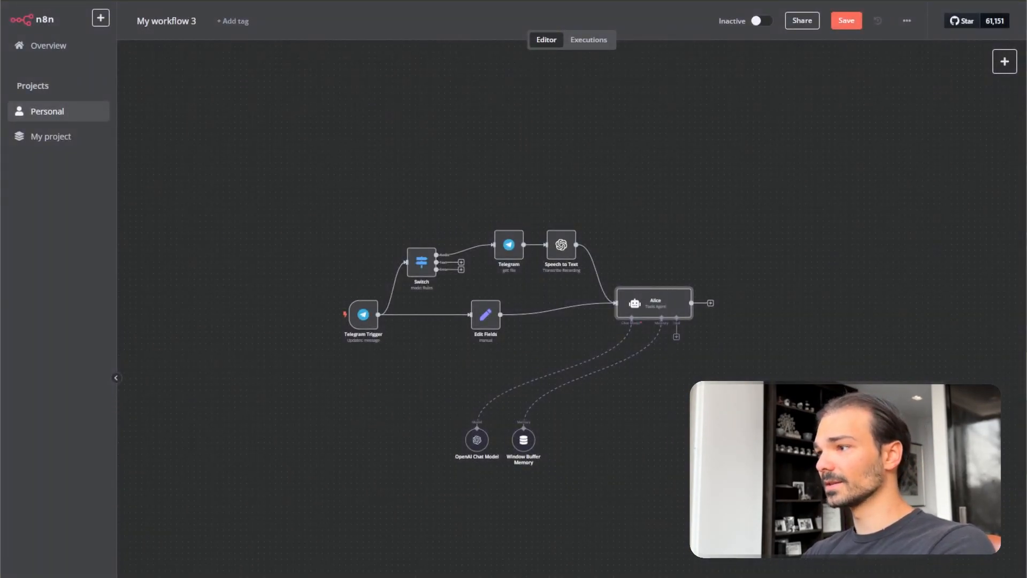
Paste the Gmail nodes Read Email and Send Email beside Window Buffer Memory and connect both to Alice's Tool input.
left_click(608, 476)
key("ctrl+v")
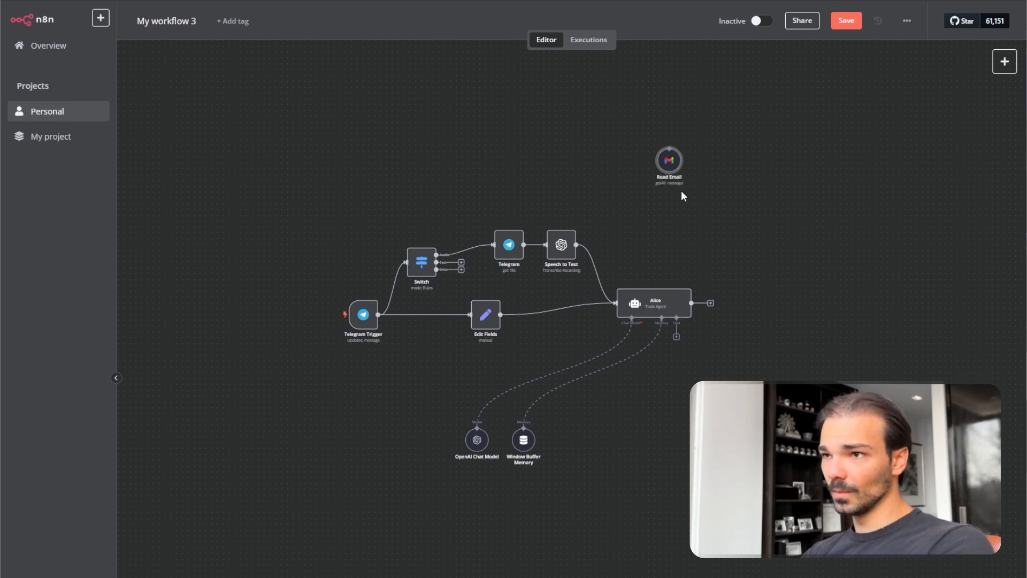
left_click_drag(670, 165, 571, 440)
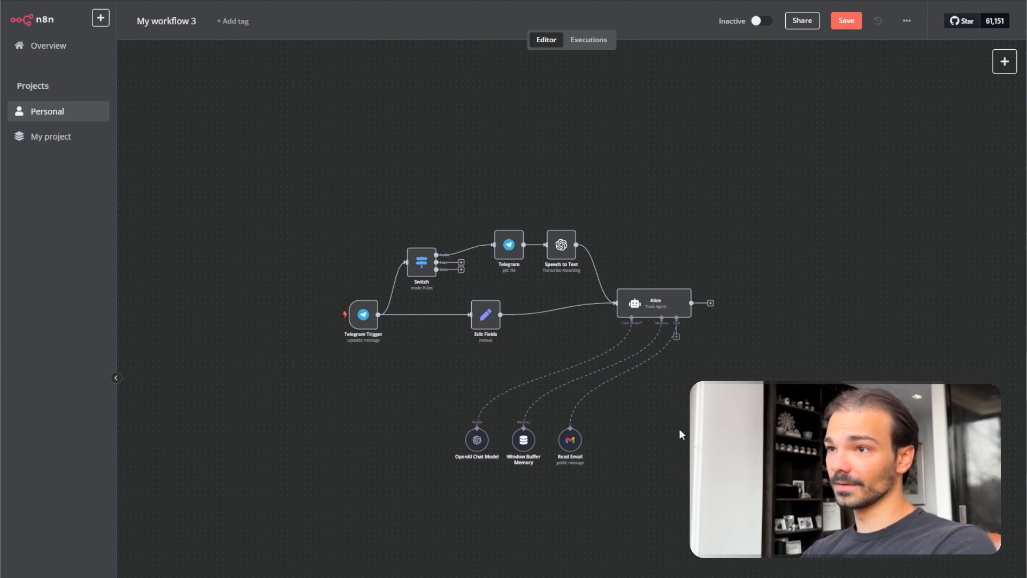
left_click_drag(672, 169, 612, 447)
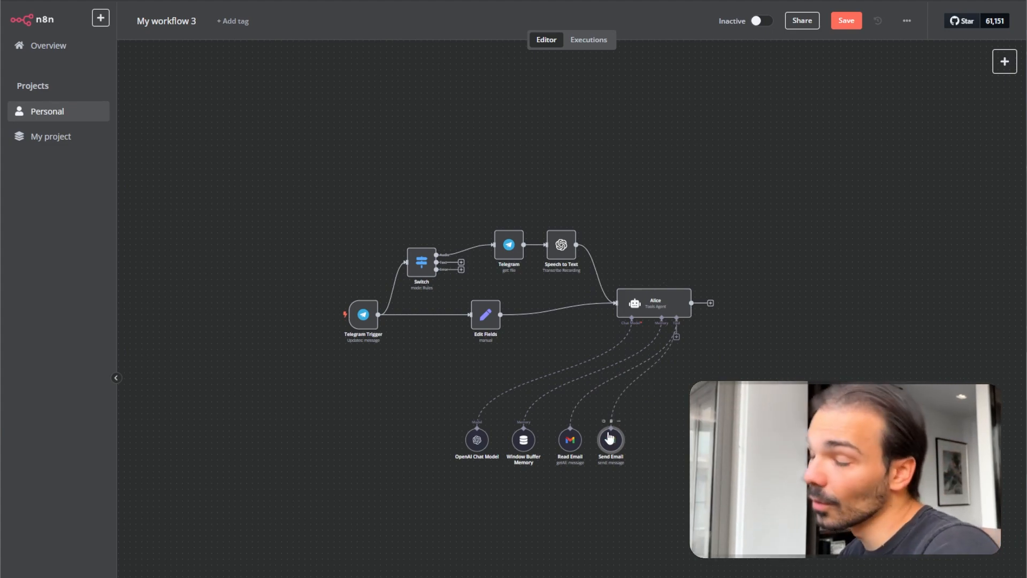
Examine Read Email's operation, limit, label and read-status filters and its Received After expression, and return to the canvas.
double_click(572, 441)
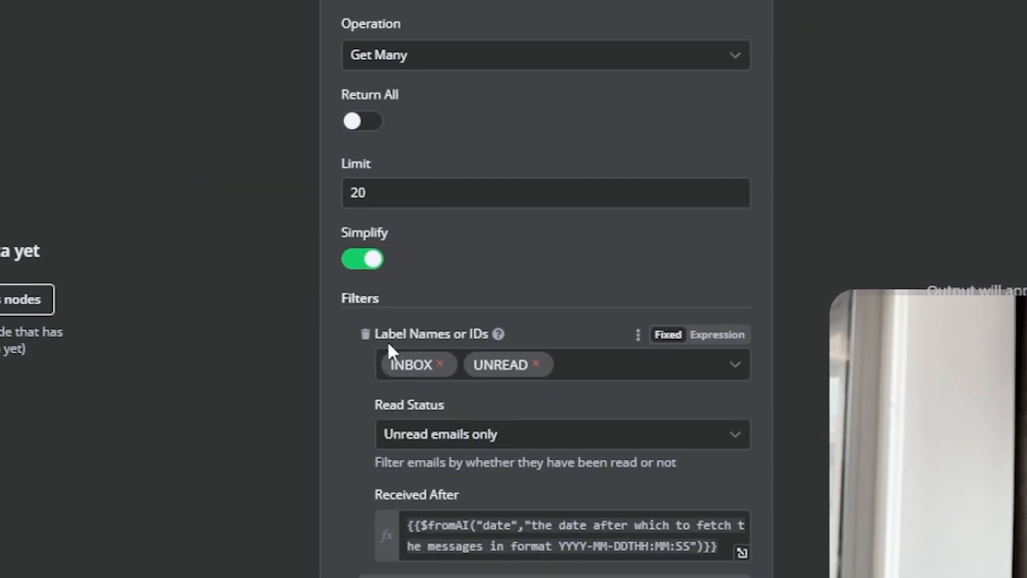
left_click(466, 420)
left_click(467, 420)
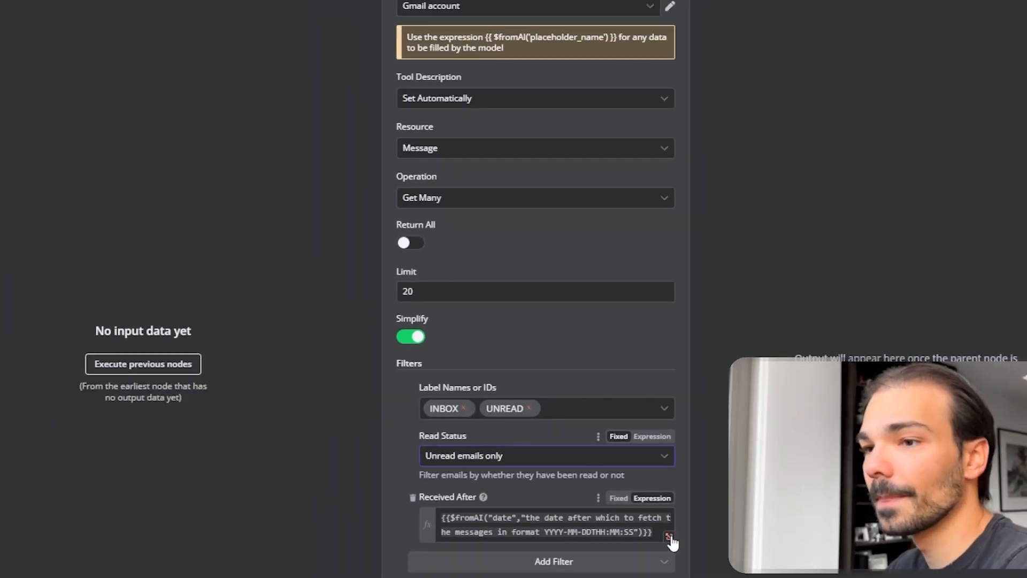
left_click(683, 540)
left_click_drag(316, 105, 248, 92)
left_click(303, 124)
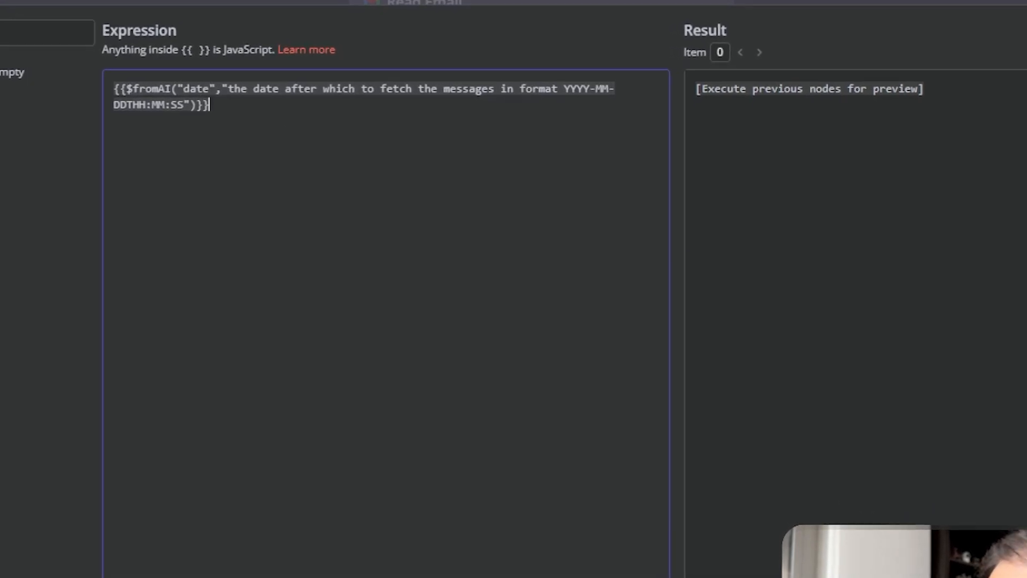
left_click(1022, 19)
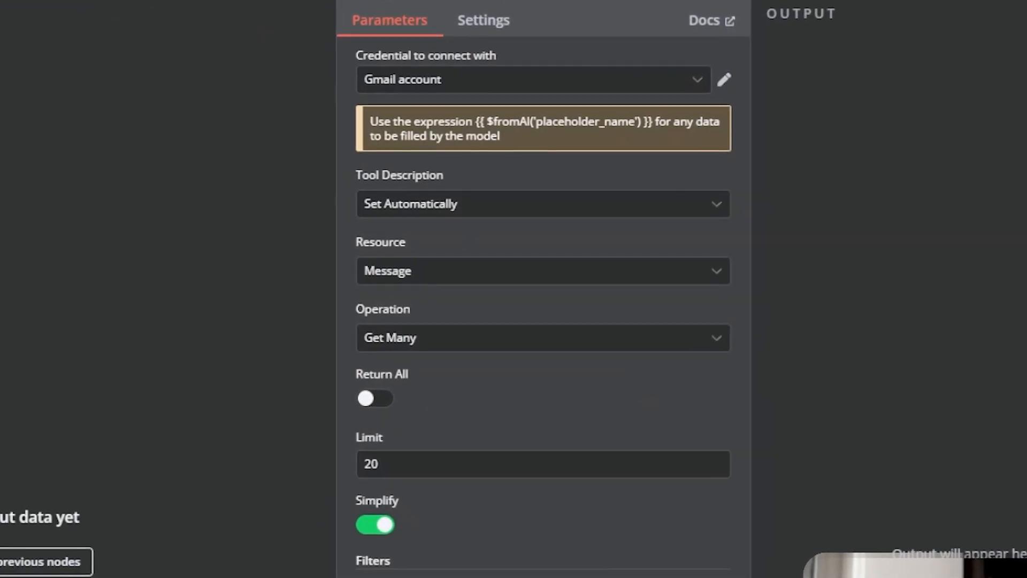
left_click(893, 3)
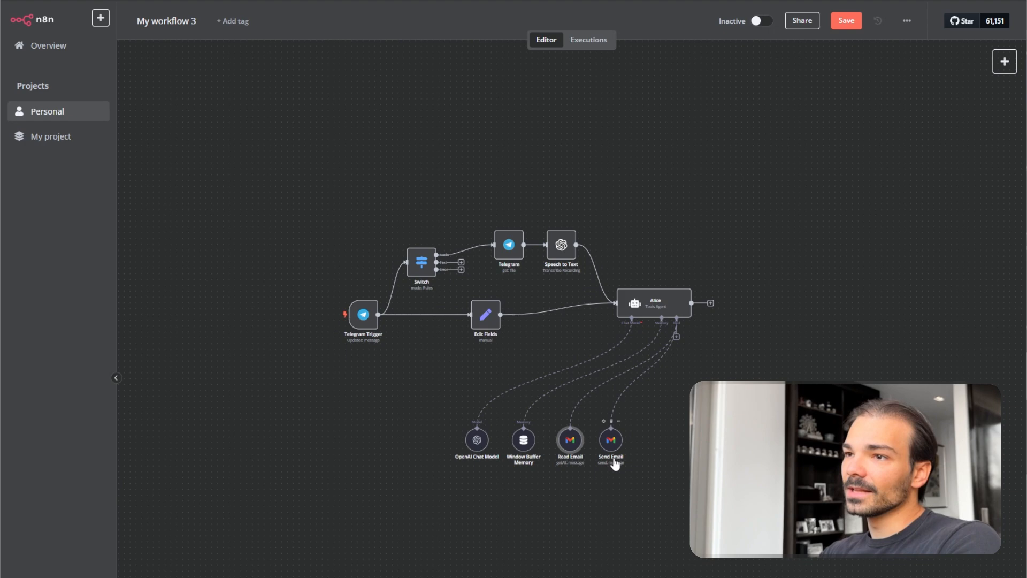
left_click(676, 337)
type("cale")
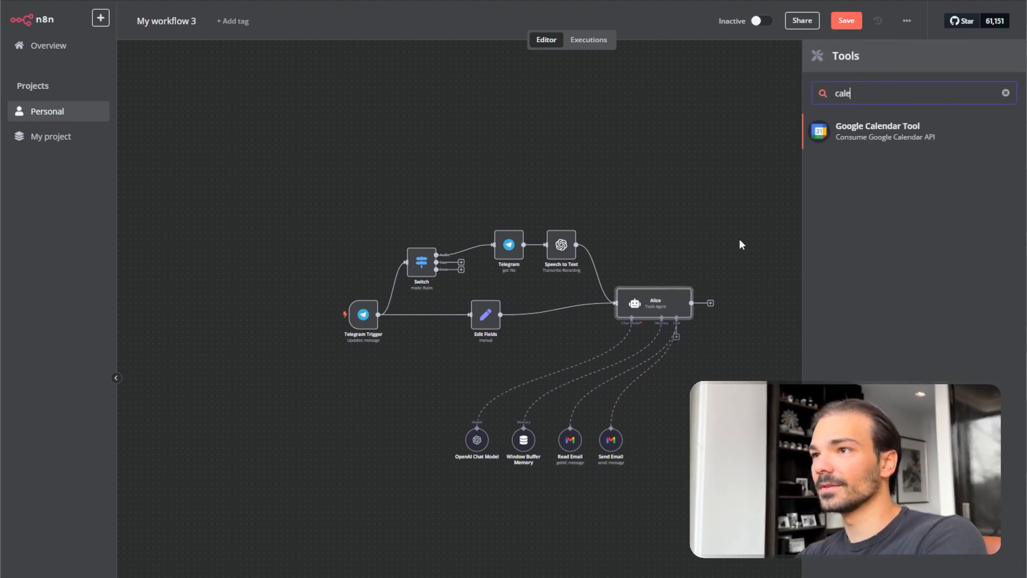
left_click(880, 133)
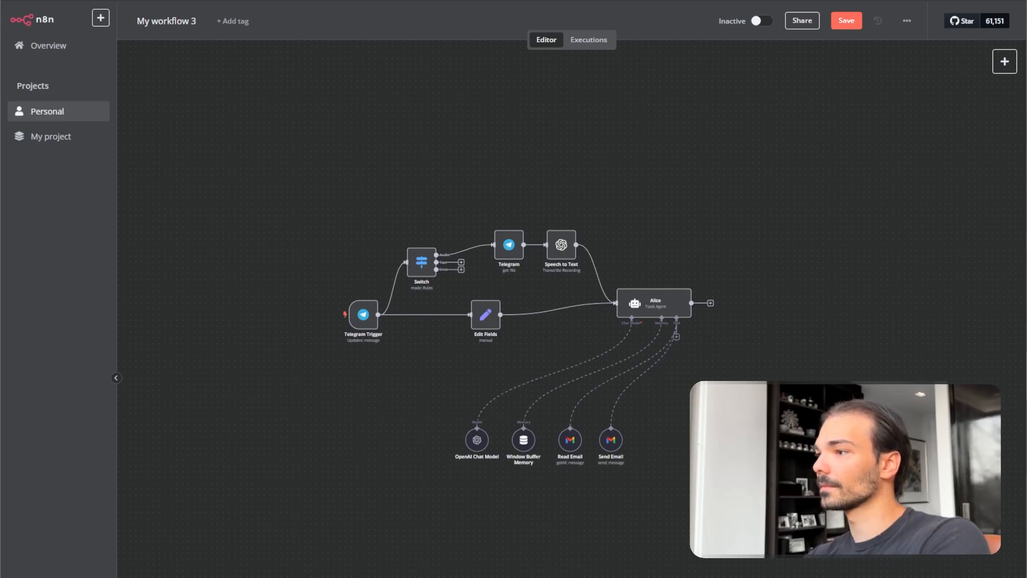
Paste the Get Calendar and Set Calendar nodes in the row beside Send Email and connect Get Calendar to Alice's Tool input.
key("ctrl+v")
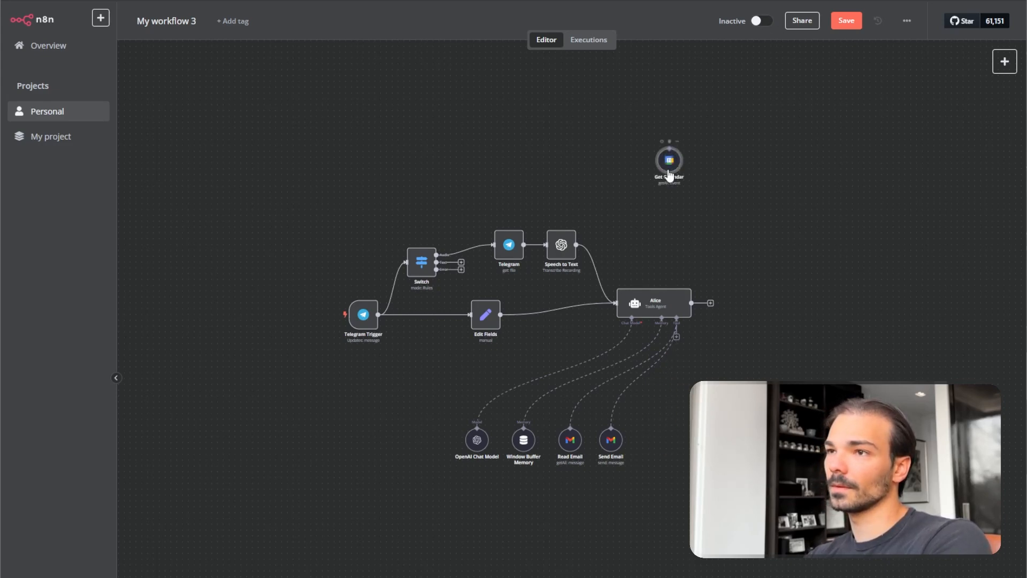
left_click_drag(669, 172, 653, 444)
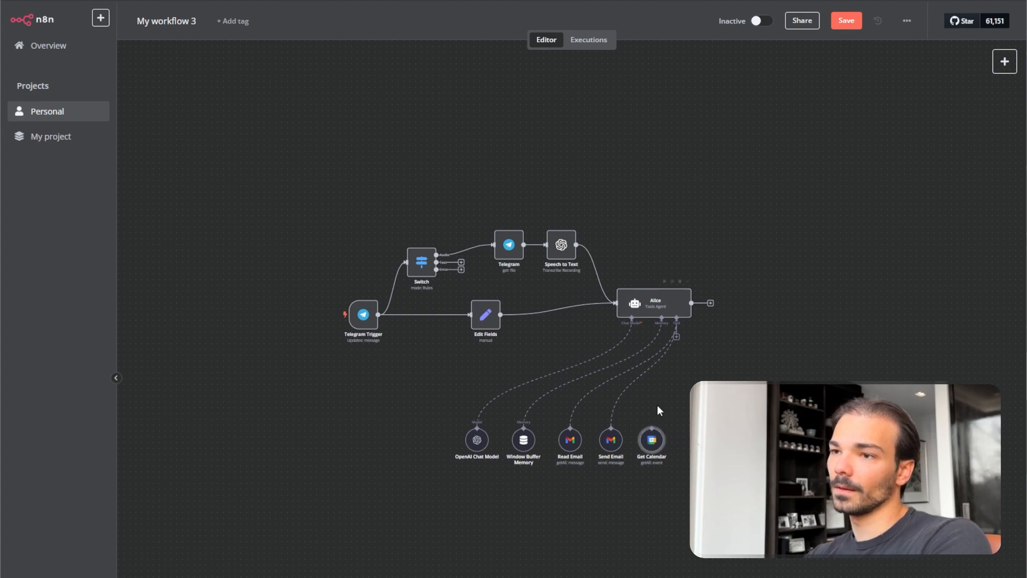
scroll(678, 375, "up", 5)
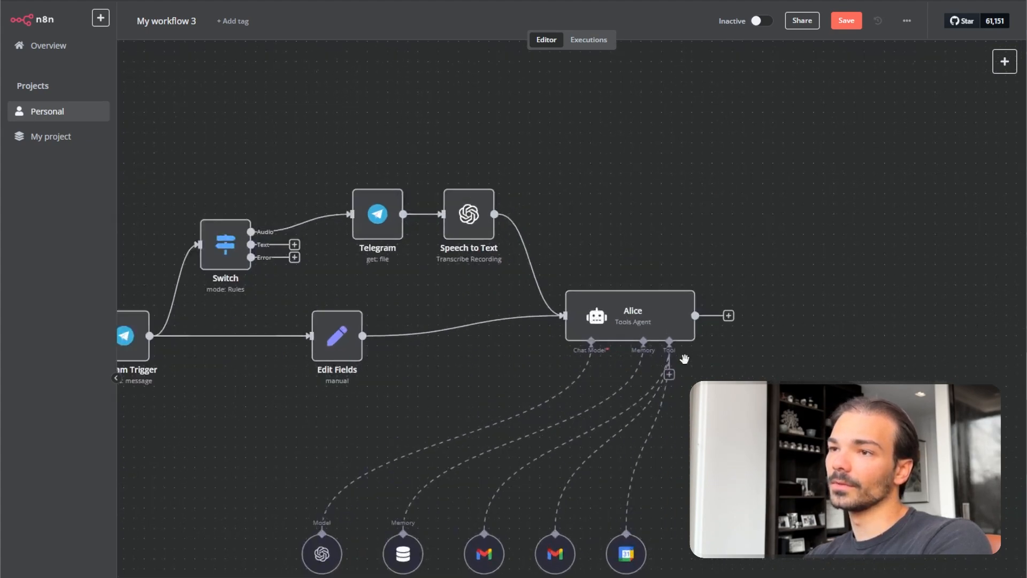
scroll(684, 363, "down", 5)
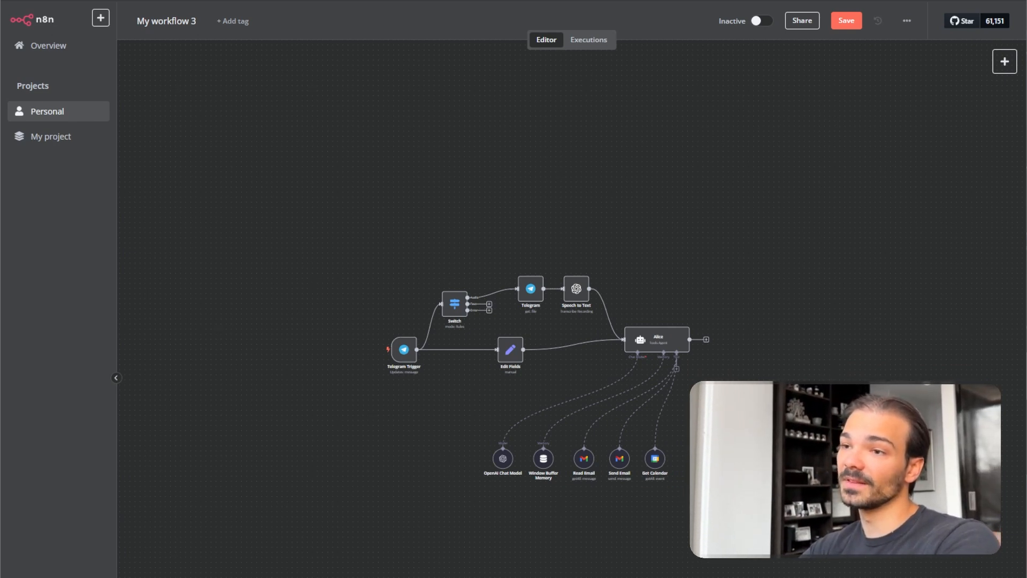
left_click_drag(714, 460, 687, 461)
Search the available nodes for Google Calendar, examine the calendar and event actions it offers, and return to the canvas.
left_click(1005, 61)
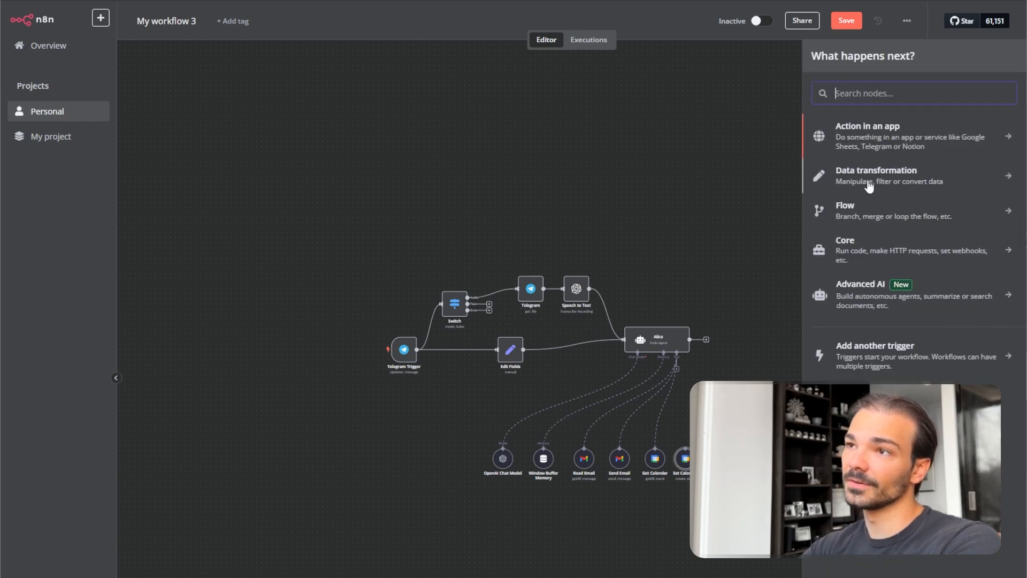
type("calendl")
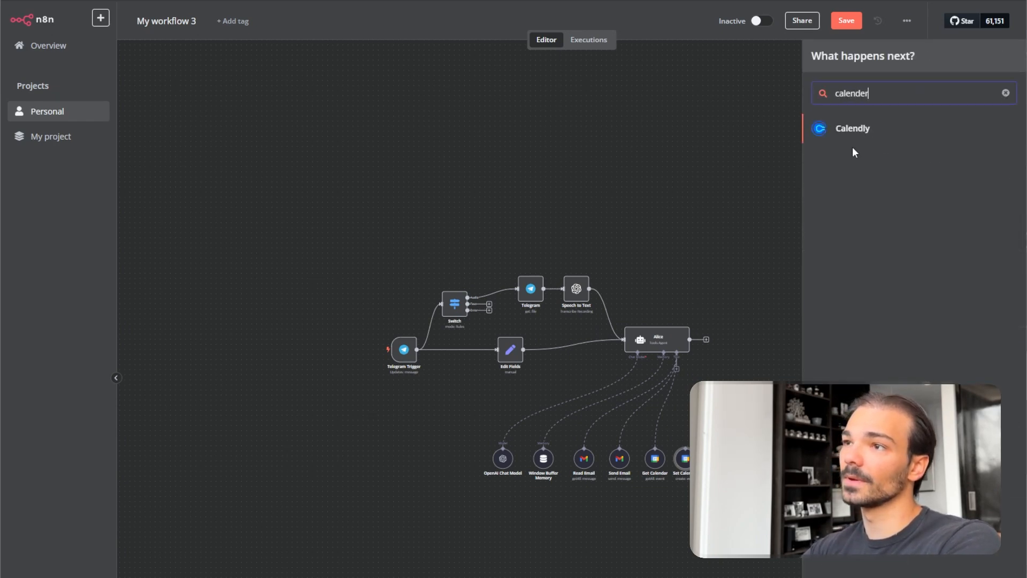
key("BackSpace")
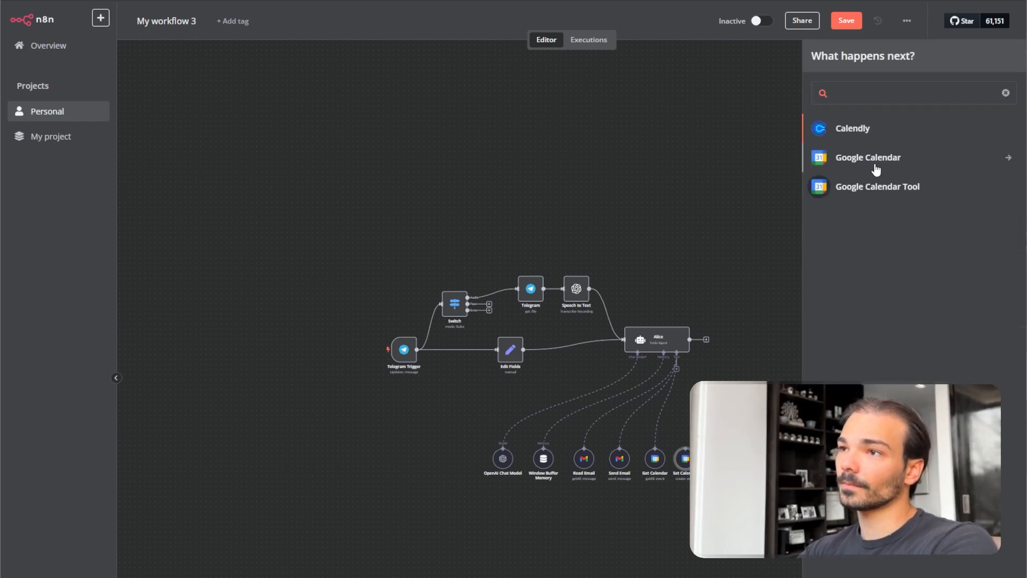
left_click(872, 165)
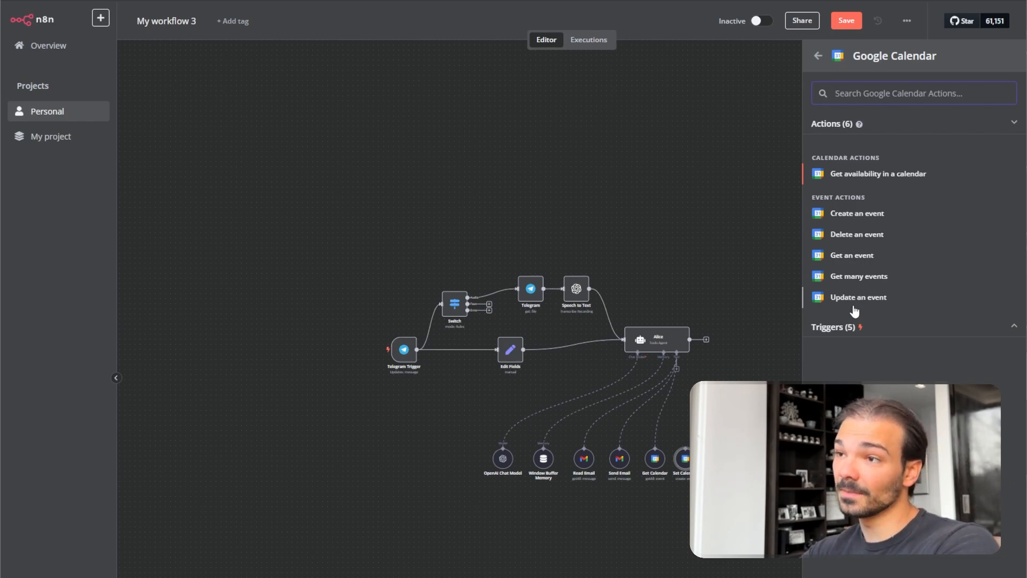
left_click(718, 147)
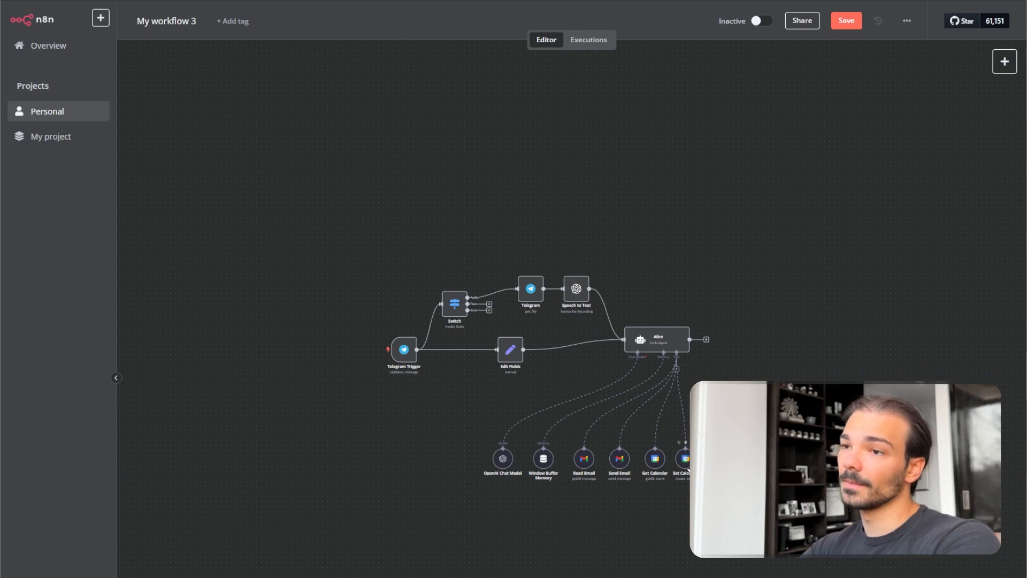
Review the Calendar Management guidelines in Alice's expanded system message and return to the canvas.
double_click(657, 344)
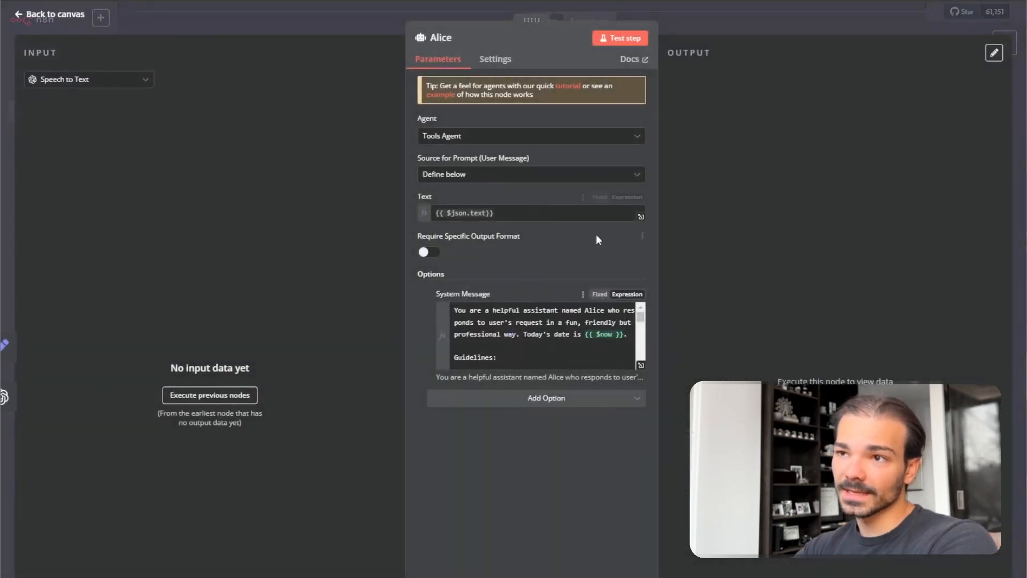
left_click(640, 366)
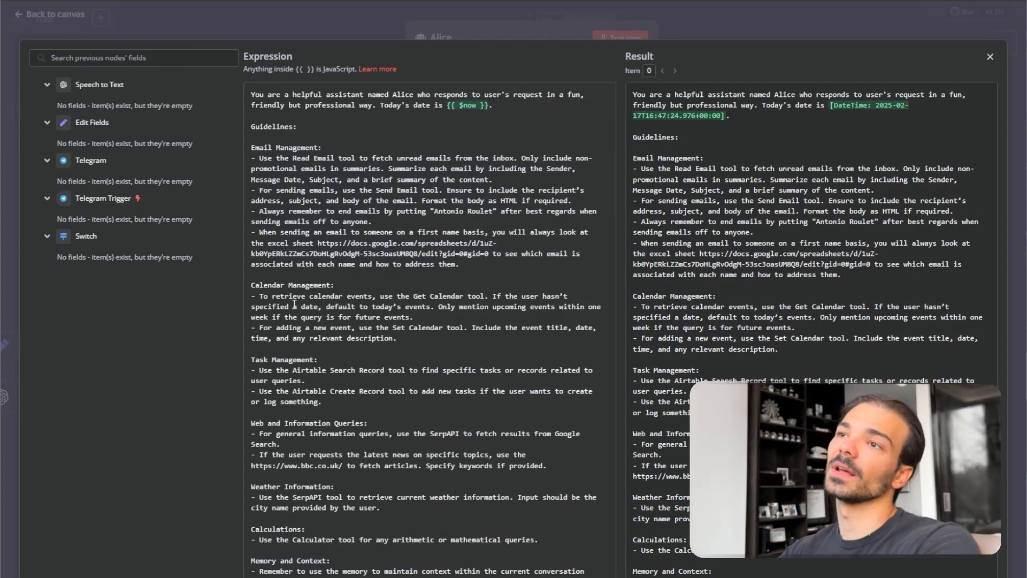
left_click(767, 23)
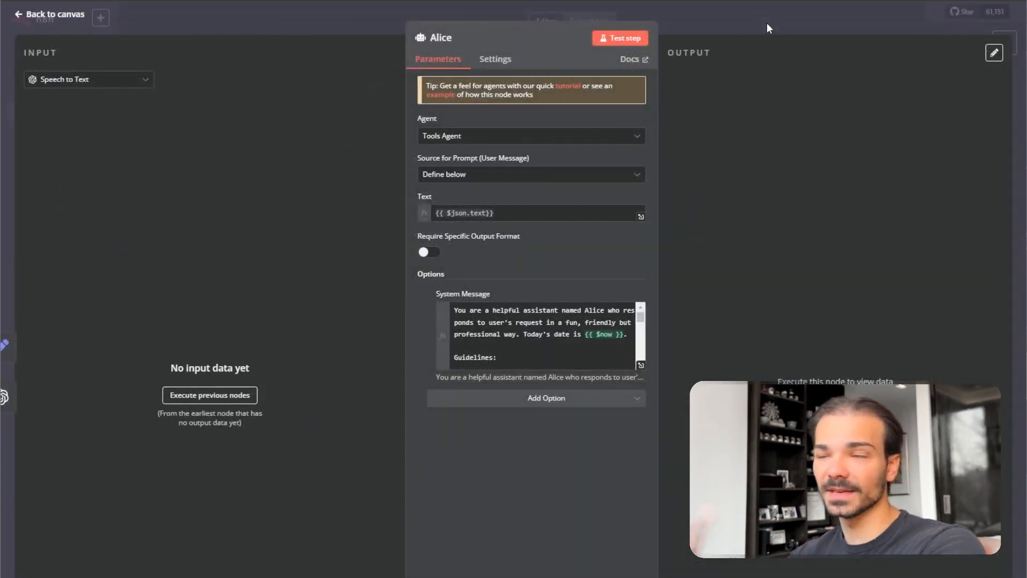
left_click(767, 23)
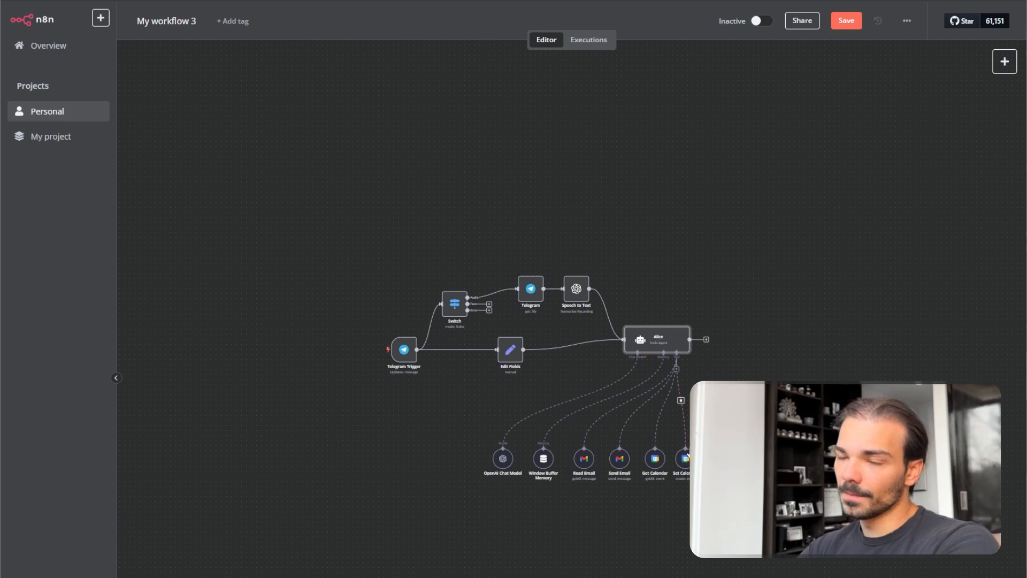
Add the SerpApi (Google Search) tool to Alice, place it beside Set Calendar, and check its available credentials.
left_click(677, 369)
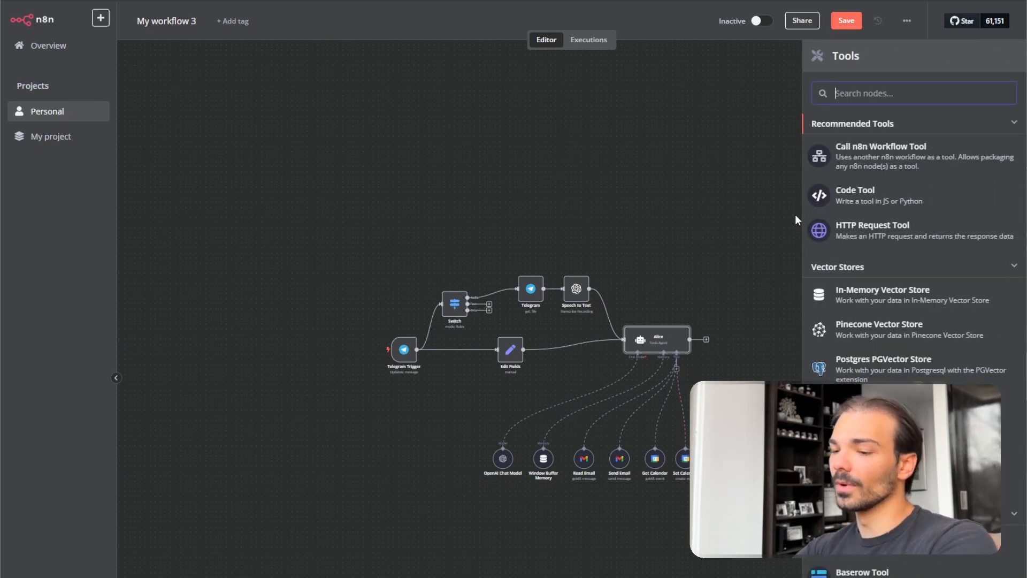
type("serp")
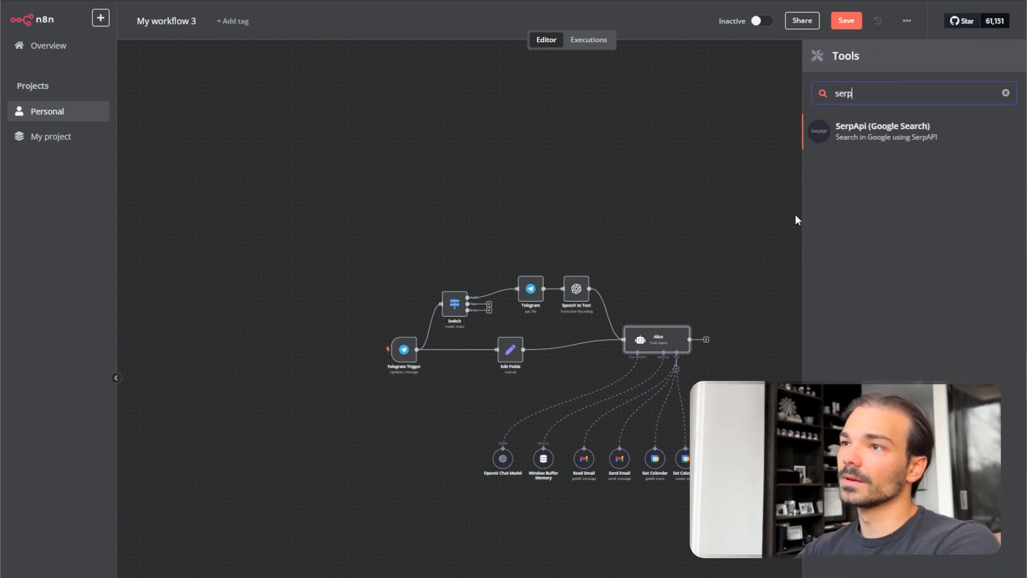
left_click(860, 144)
left_click(819, 21)
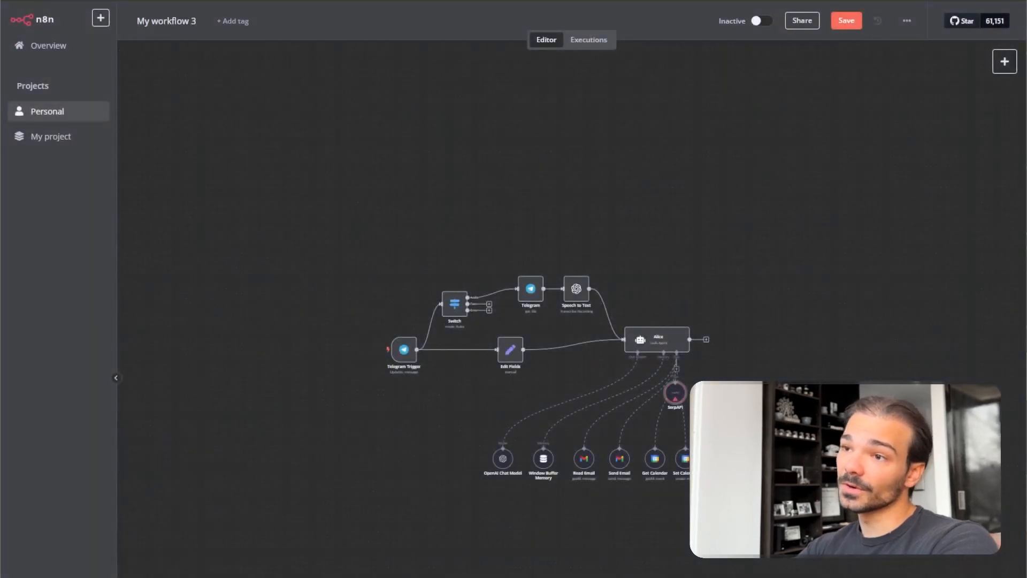
left_click_drag(681, 396, 721, 460)
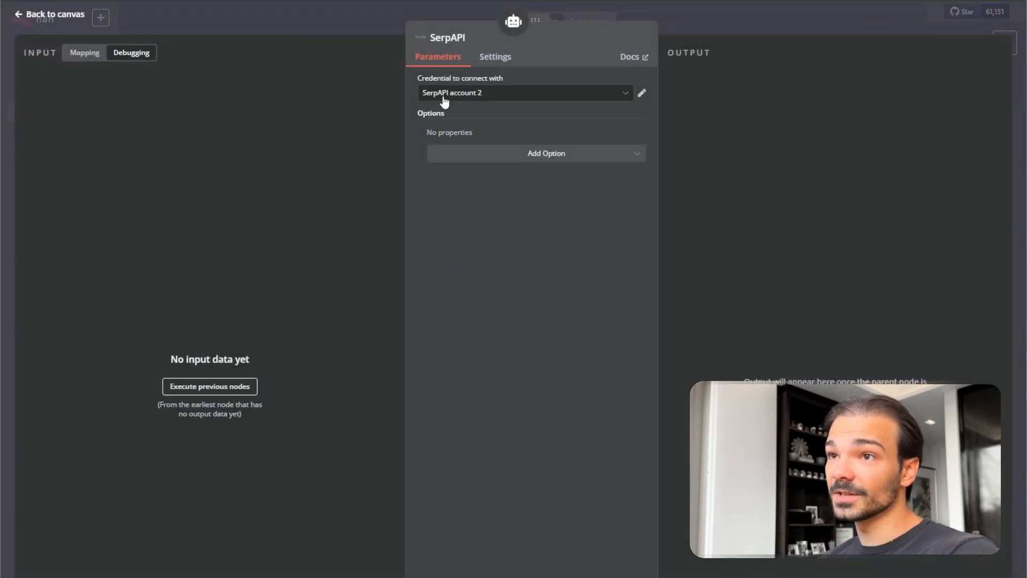
left_click(444, 97)
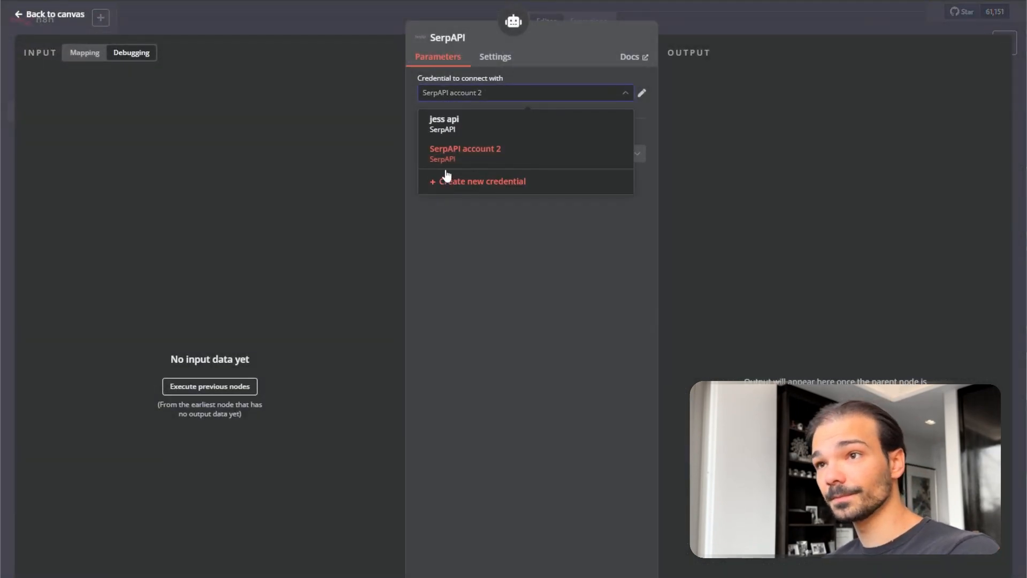
left_click(791, 16)
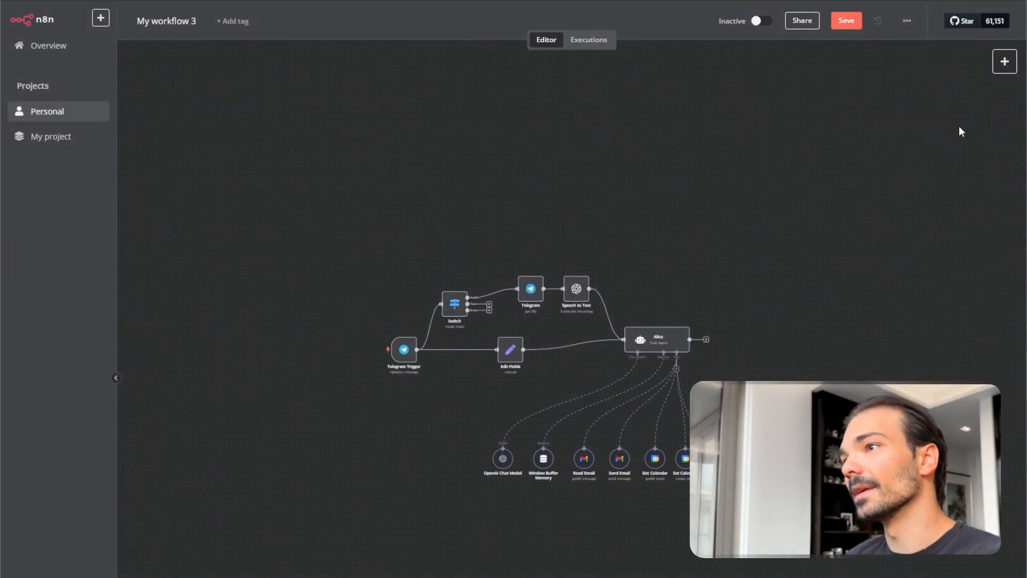
Add the Hacker News Tool to the workflow and connect it to Alice's Tool input.
left_click(1005, 62)
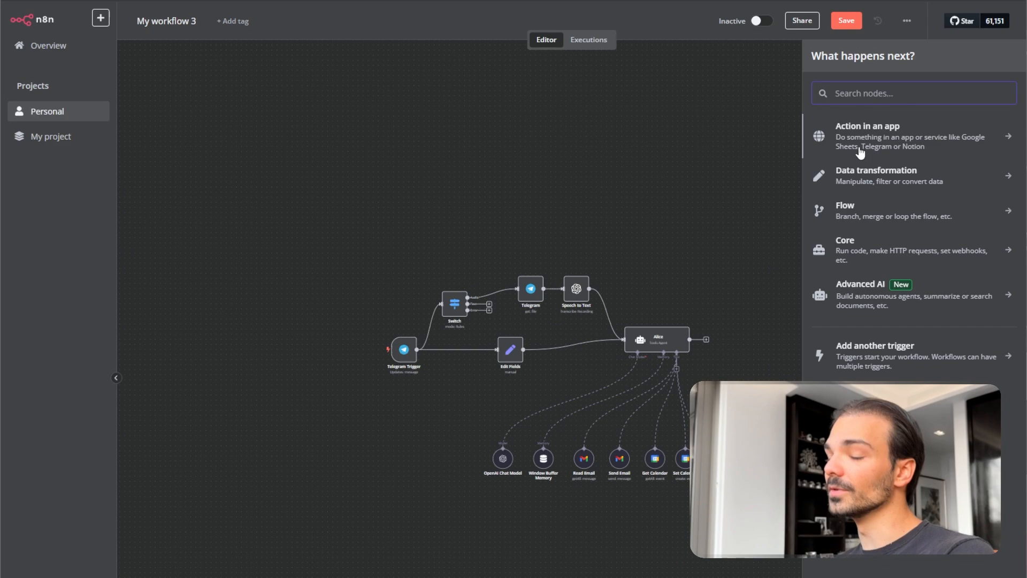
type("news")
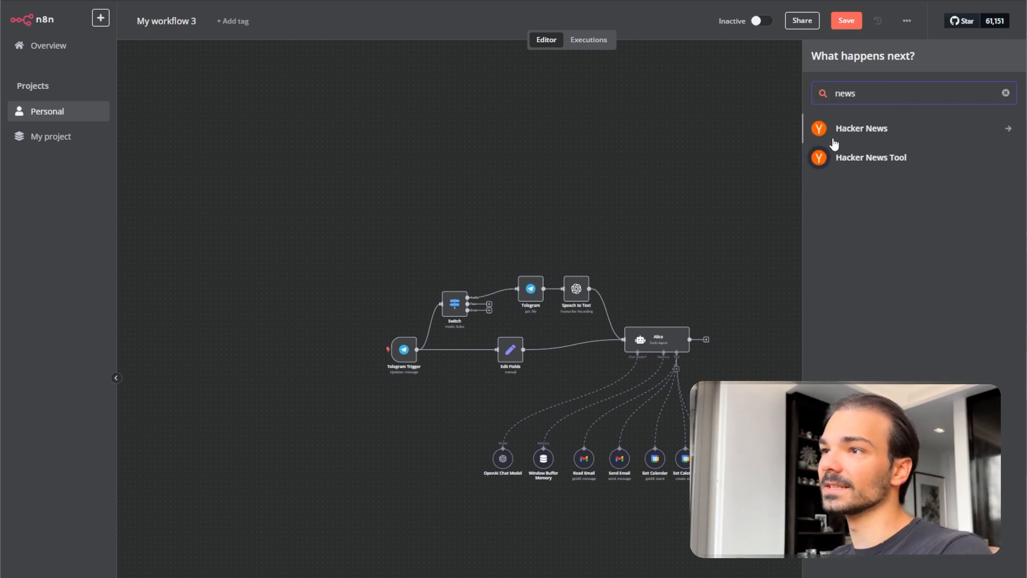
left_click(870, 160)
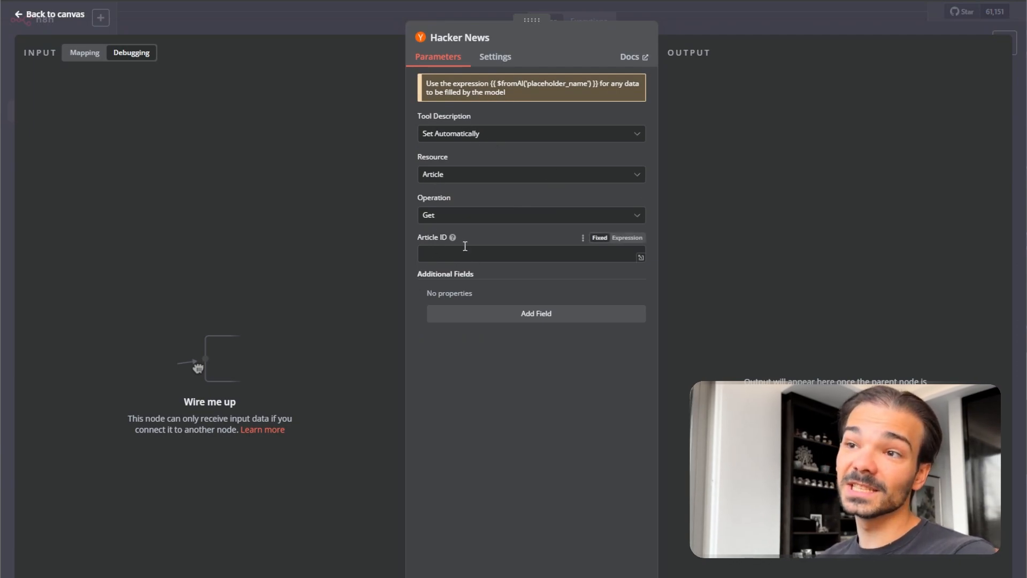
key("Escape")
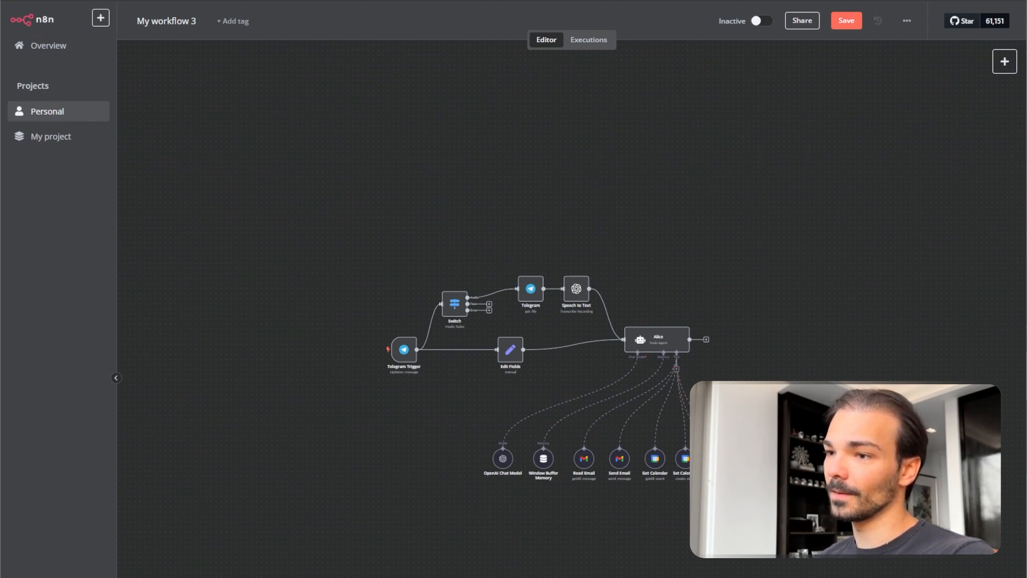
Open the Hacker News node to examine its tool description, resource, operation and Article ID settings, and return to the canvas.
left_click_drag(480, 524, 722, 452)
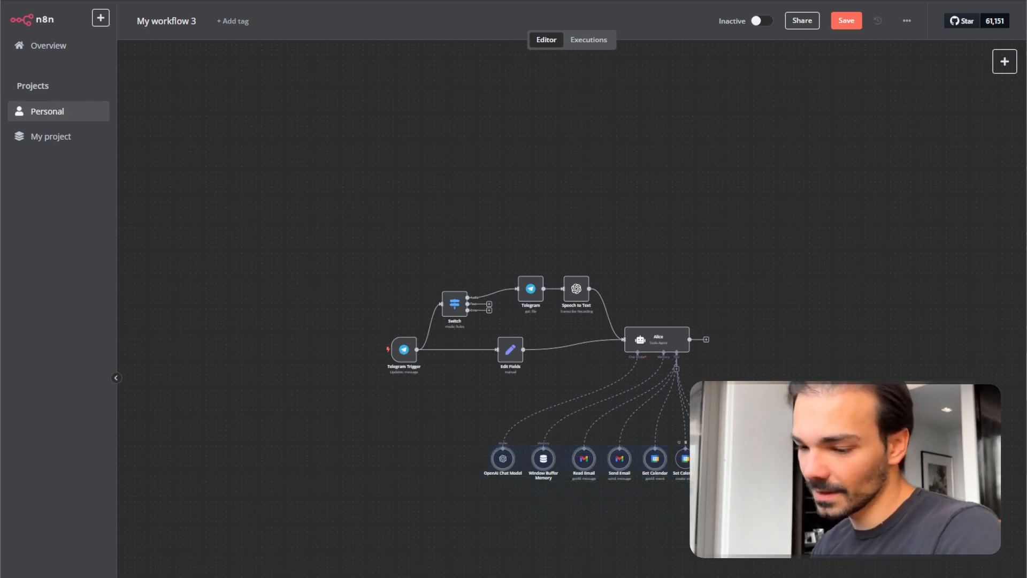
scroll(693, 451, "up", 5)
scroll(647, 460, "down", 5)
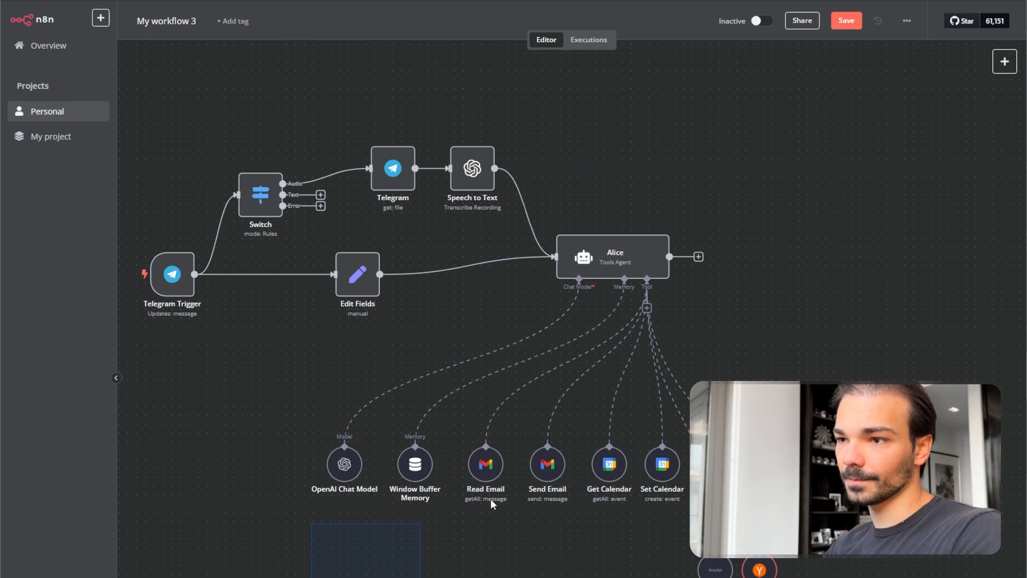
scroll(668, 575, "down", 3)
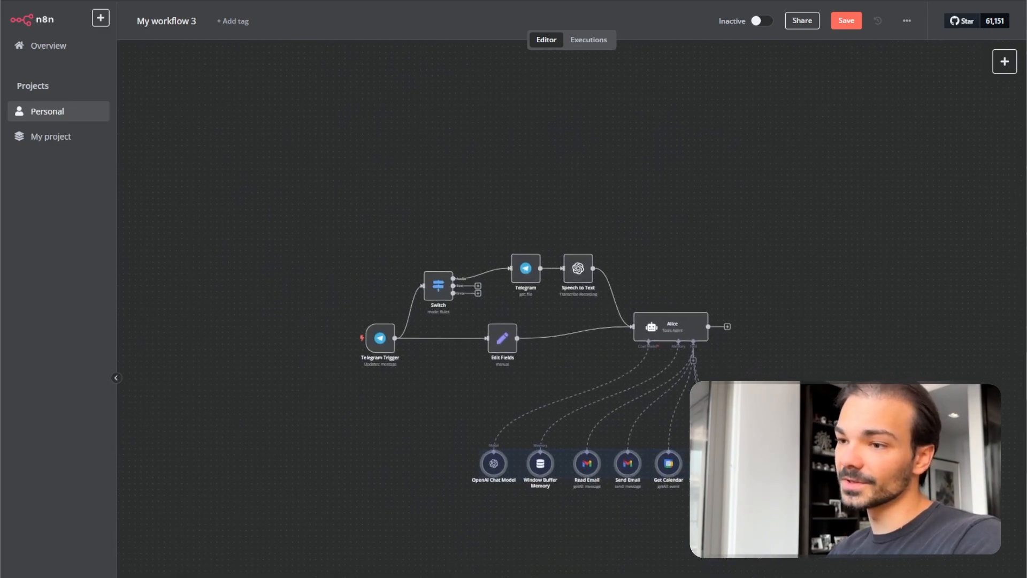
left_click_drag(723, 559, 666, 553)
double_click(714, 523)
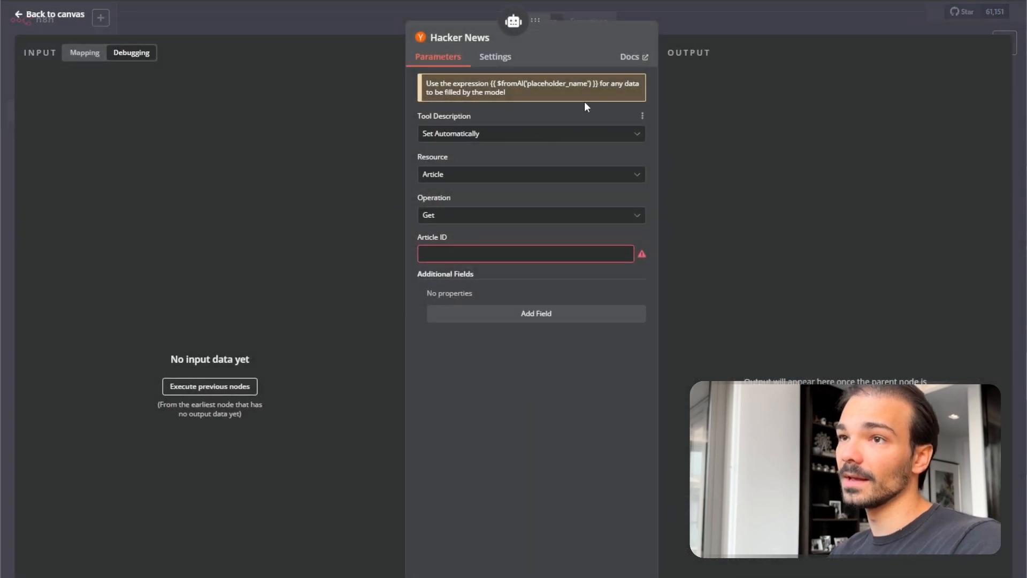
left_click(881, 19)
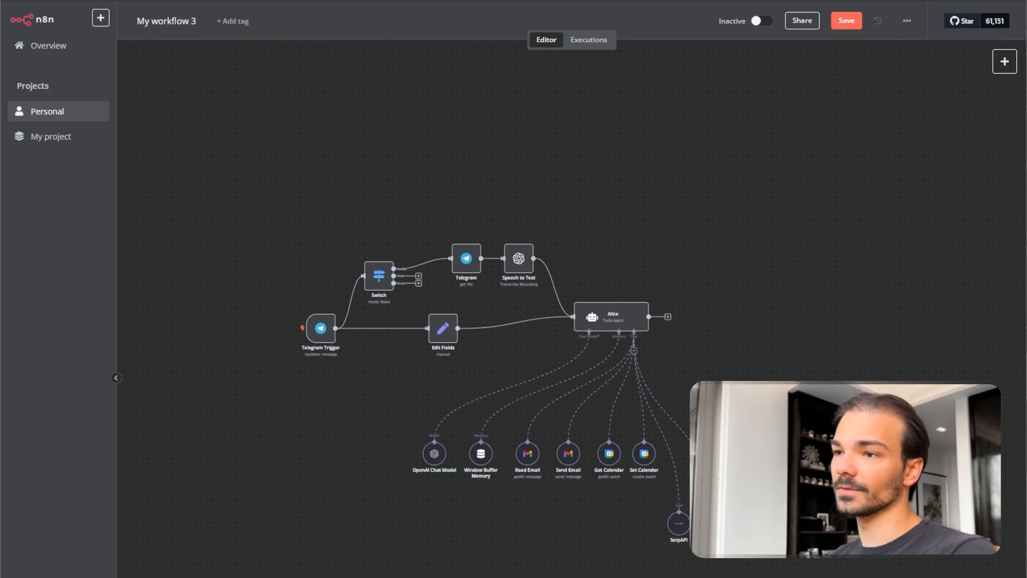
Find the Vector Store Tool among the available nodes and place it on the canvas to the lower right of Alice.
left_click(1004, 61)
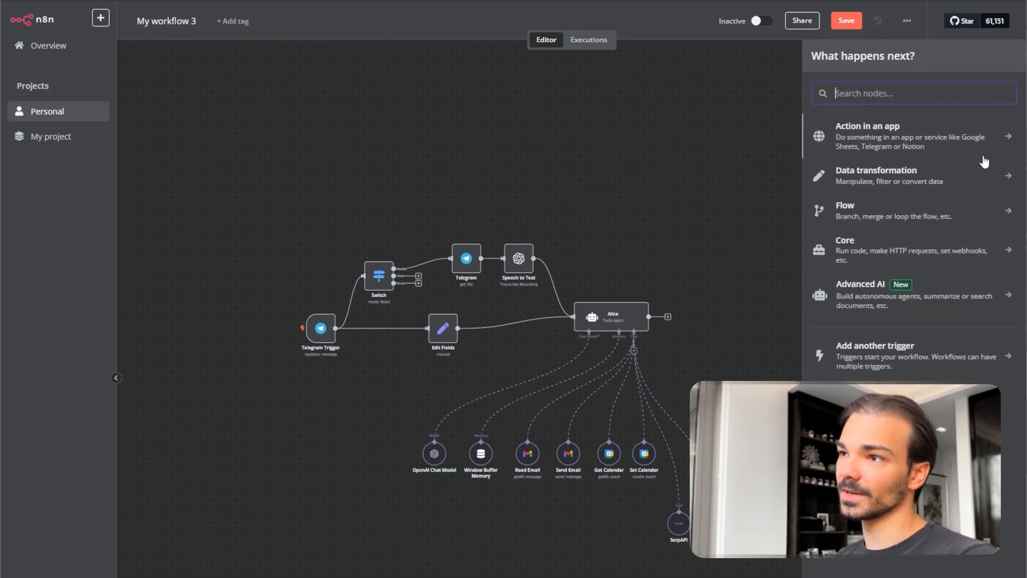
type("vecto")
type("r")
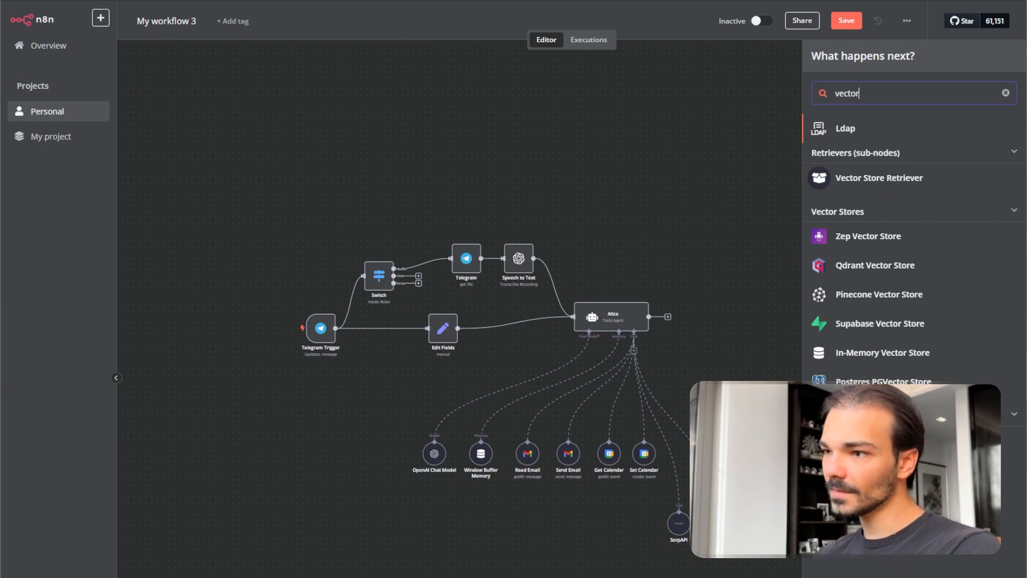
left_click(738, 326)
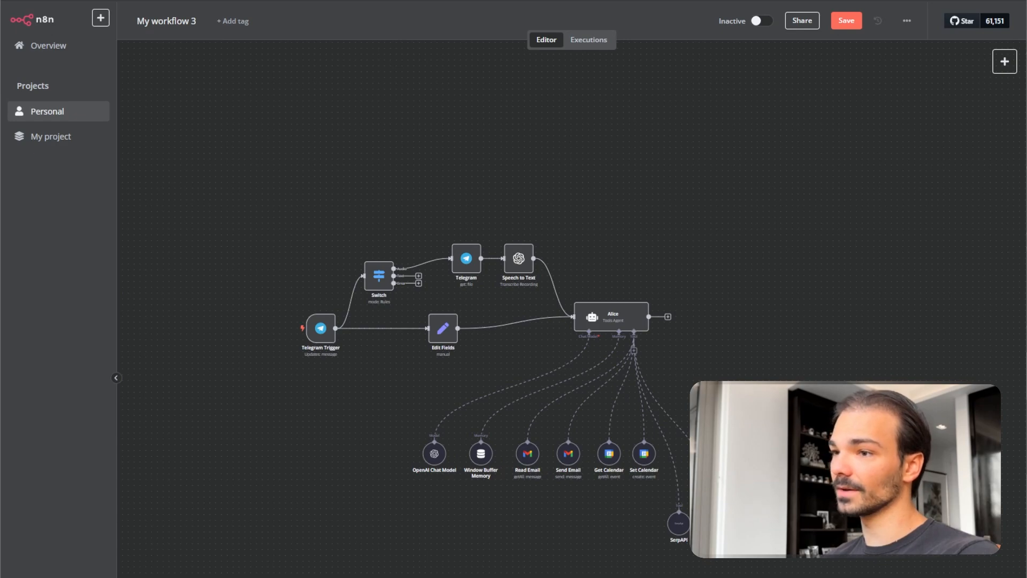
scroll(774, 453, "up", 9)
left_click_drag(806, 327, 705, 286)
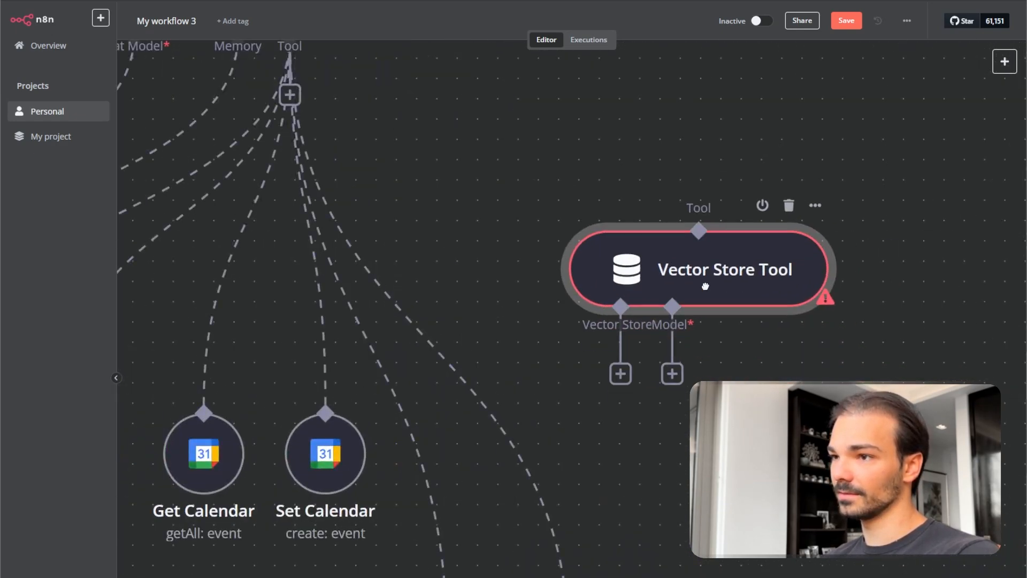
Attach an OpenAI Chat Model to the Vector Store Tool's Model input and paste a vector store node onto its Vector Store input.
scroll(694, 380, "down", 3)
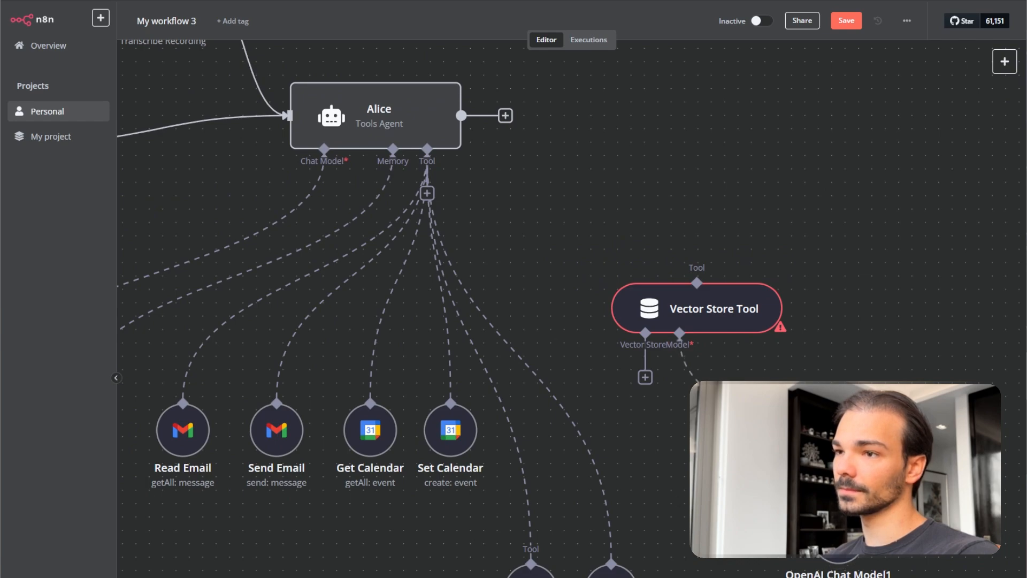
scroll(734, 505, "down", 2)
scroll(695, 486, "down", 1)
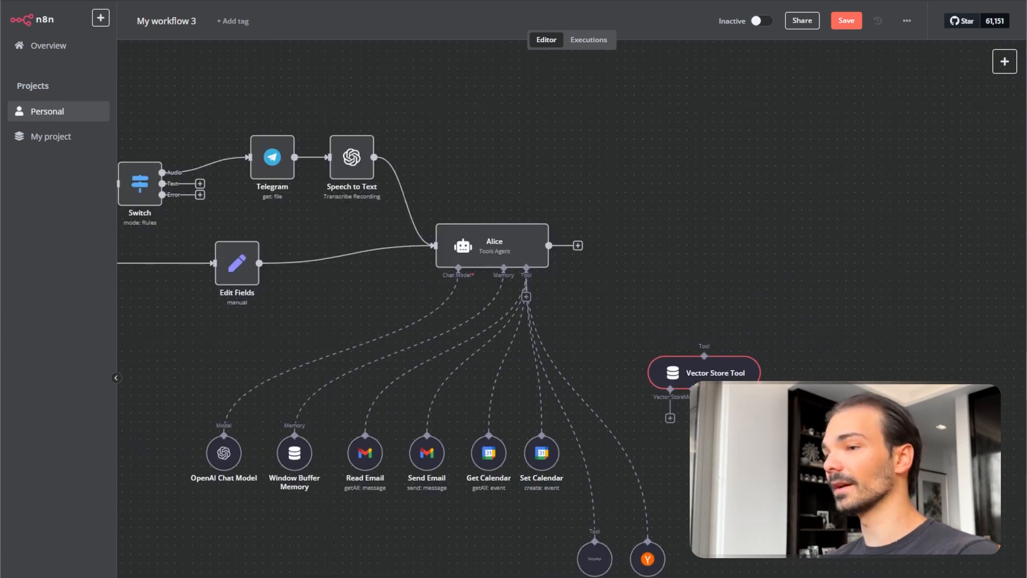
key("ctrl+v")
left_click_drag(717, 270, 824, 439)
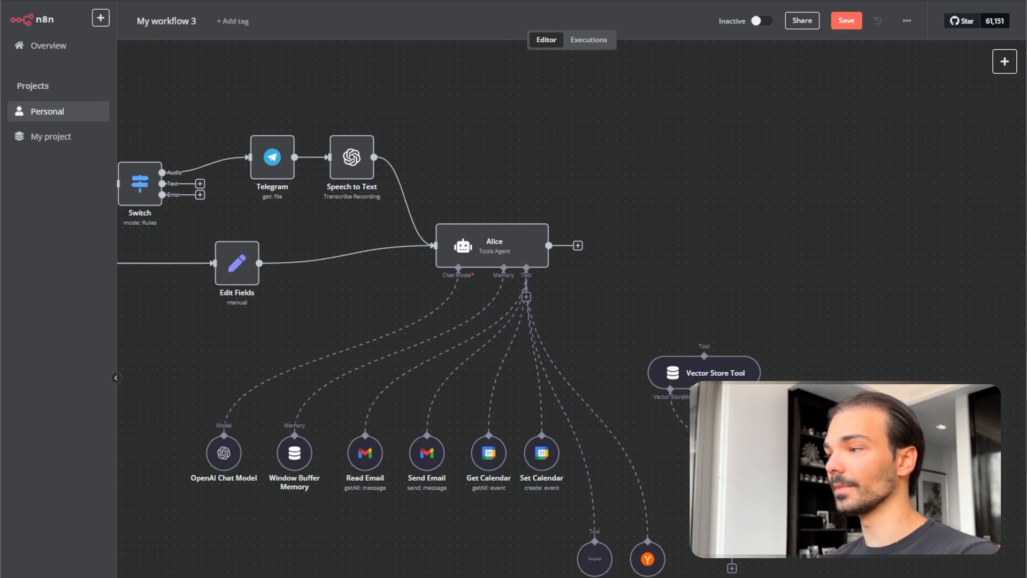
Check the Pinecone Vector Store node's settings, and paste an OpenAI embeddings node beneath it on its Embedding input.
double_click(760, 520)
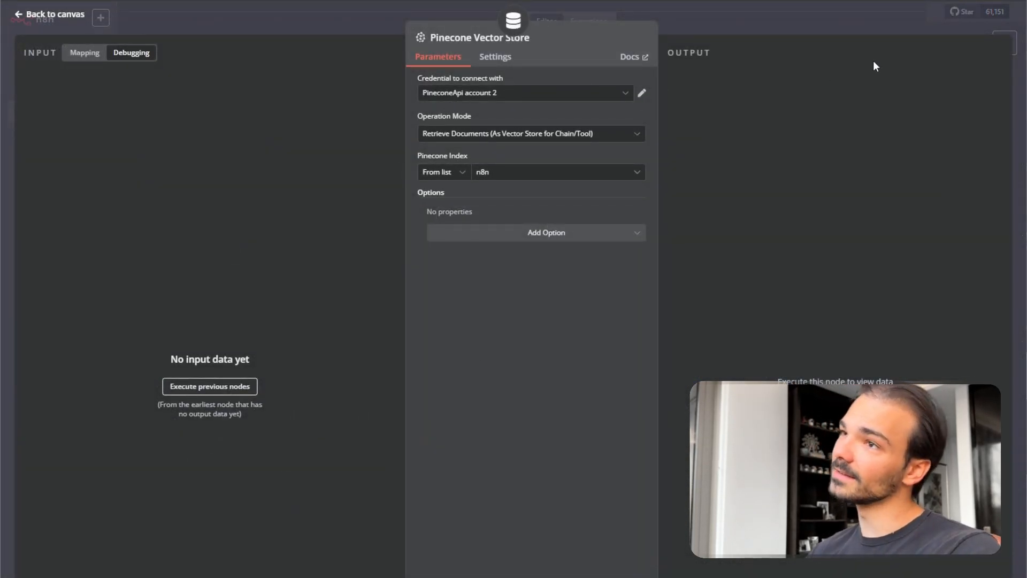
left_click(766, 24)
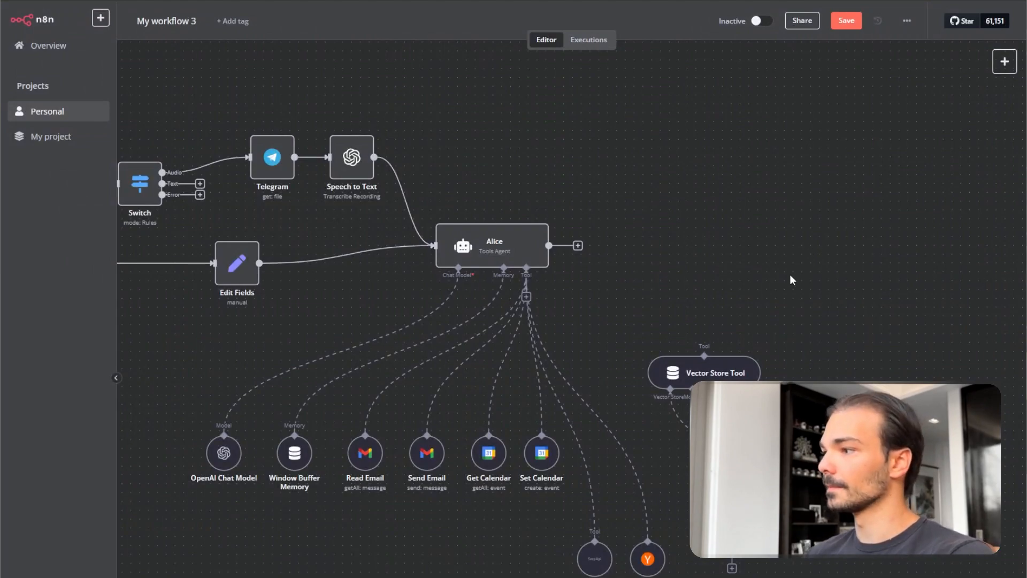
scroll(796, 481, "down", 2)
scroll(796, 482, "up", 1)
scroll(796, 482, "down", 3)
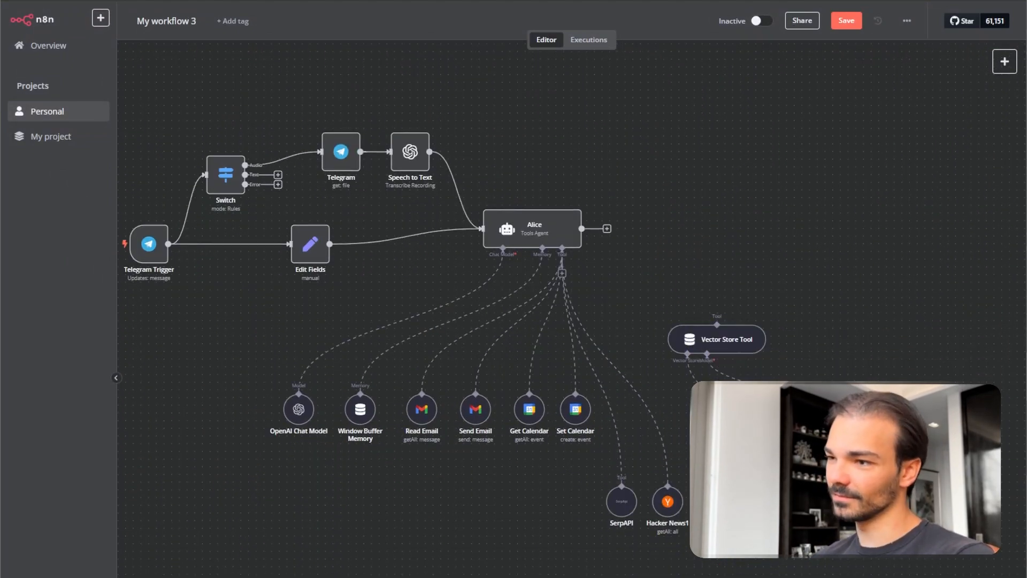
key("ctrl+v")
left_click_drag(718, 255, 739, 577)
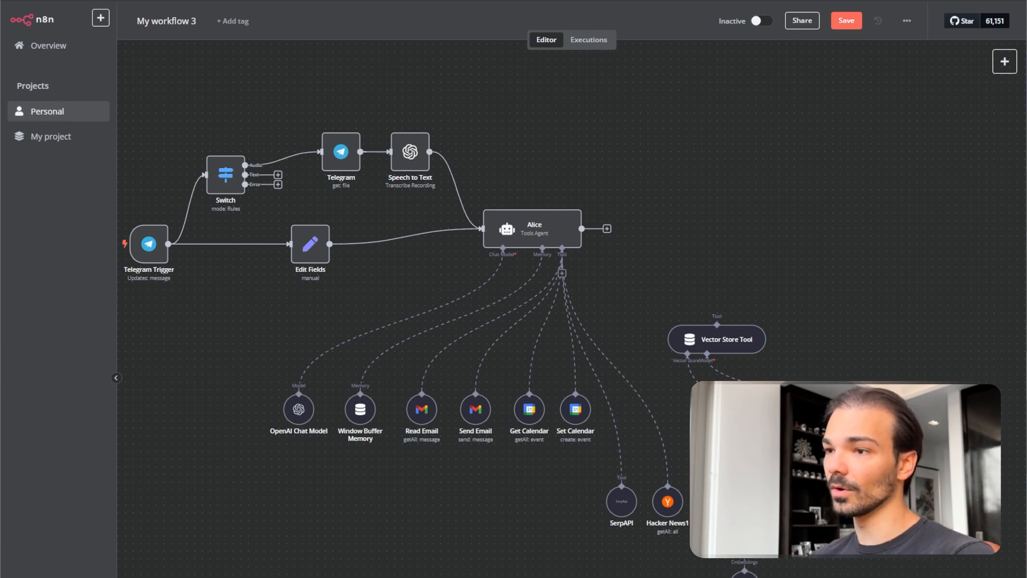
left_click_drag(744, 577, 737, 569)
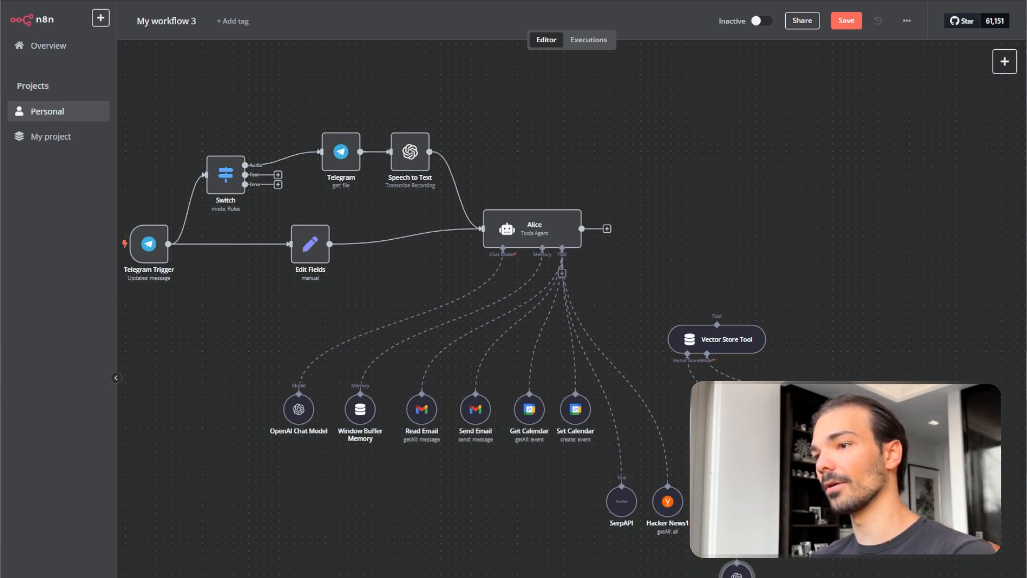
Add the Calculator tool to the workflow, and connect both it and the Vector Store Tool to Alice's Tool input.
scroll(813, 575, "down", 3)
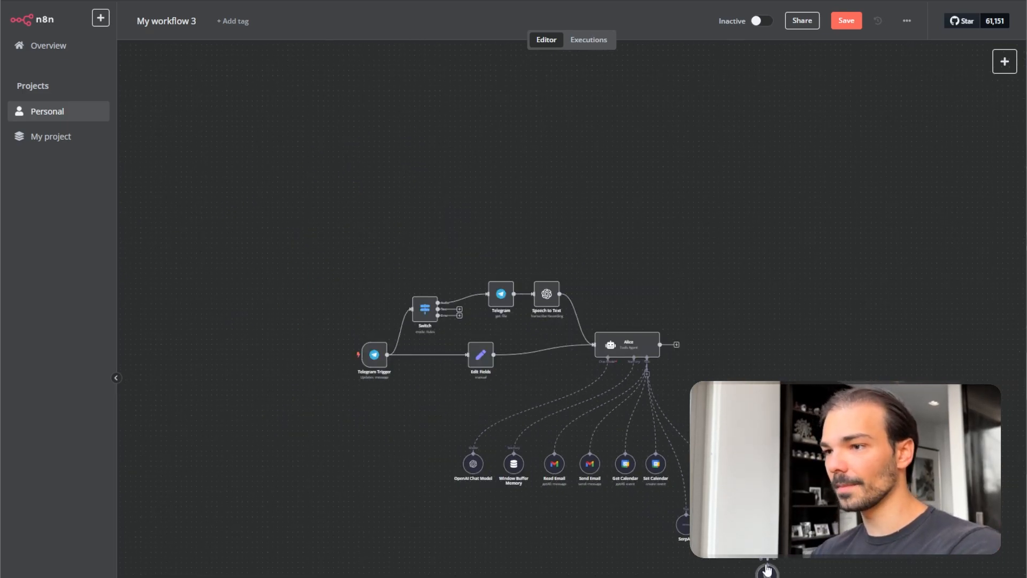
left_click(1004, 62)
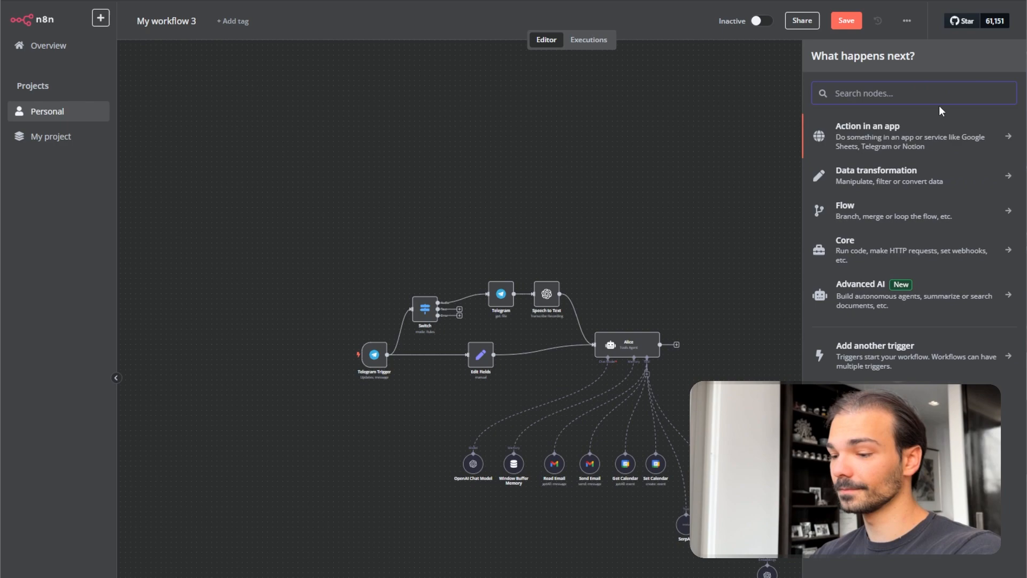
type("calc")
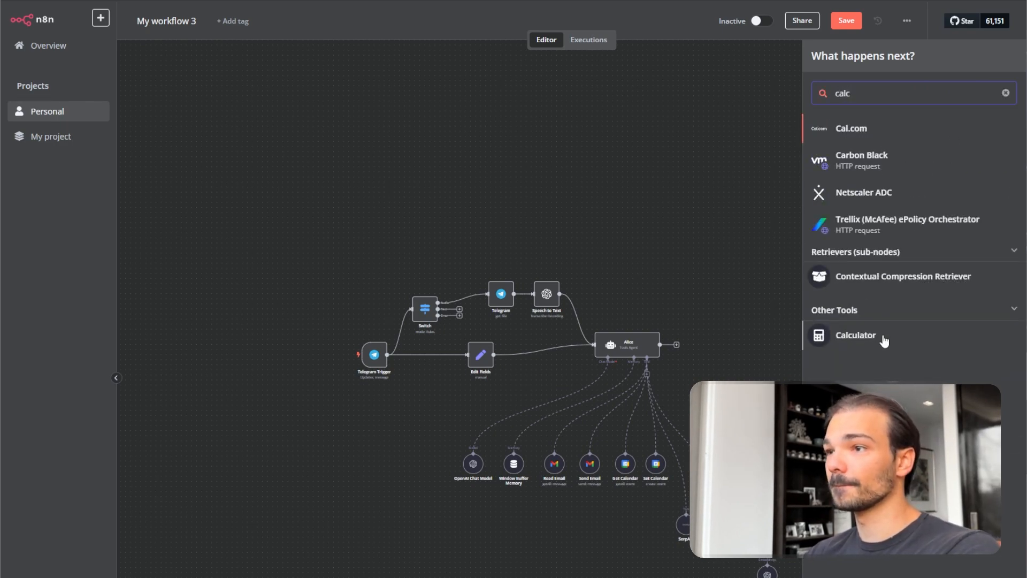
left_click(856, 336)
left_click(806, 28)
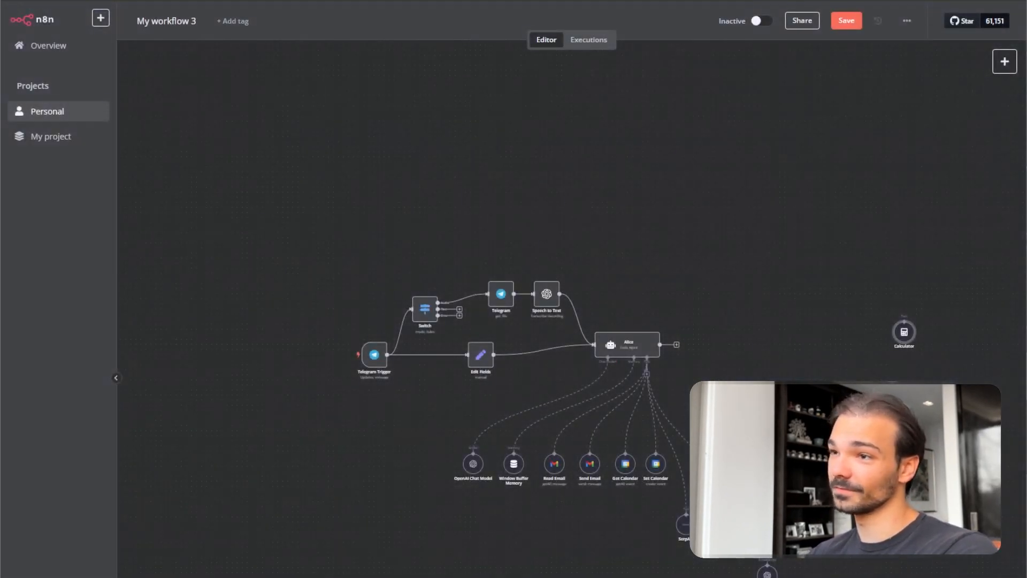
left_click_drag(911, 334, 846, 455)
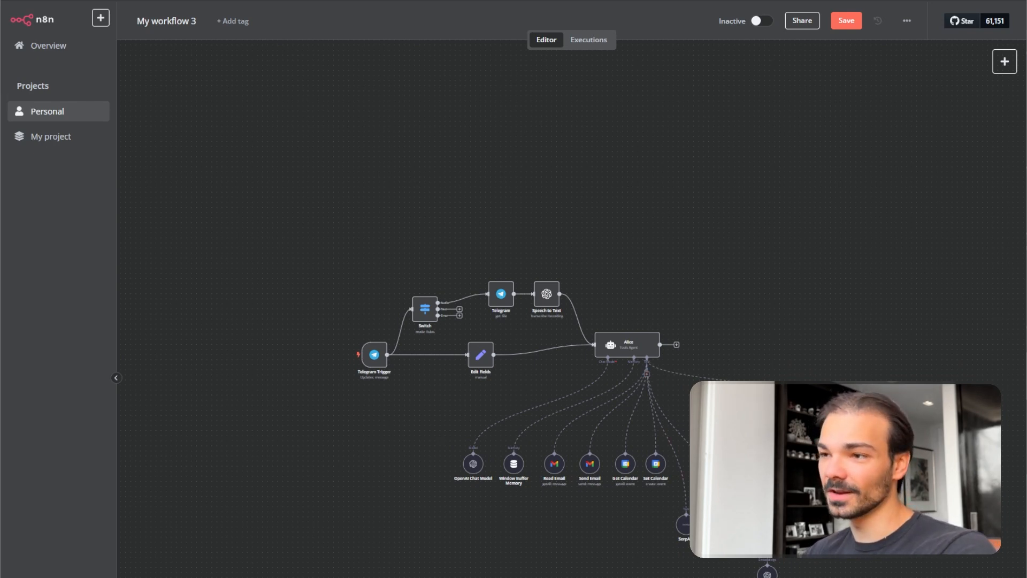
scroll(747, 425, "up", 2)
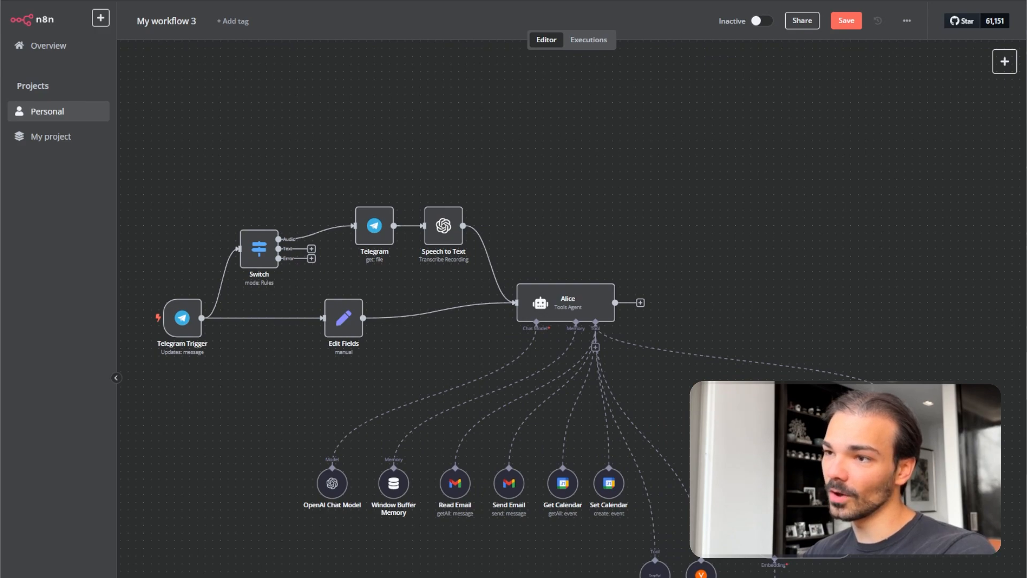
left_click_drag(760, 428, 725, 429)
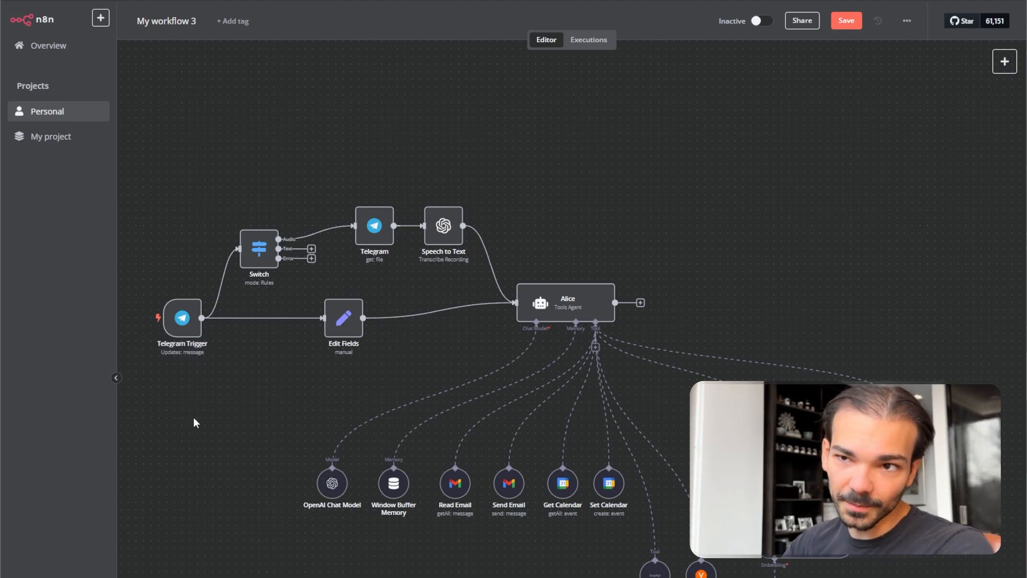
Examine the workflow from the Telegram Trigger through the Switch and Edit Fields branches to Alice and its tools.
left_click_drag(194, 420, 435, 499)
scroll(426, 455, "up", 7)
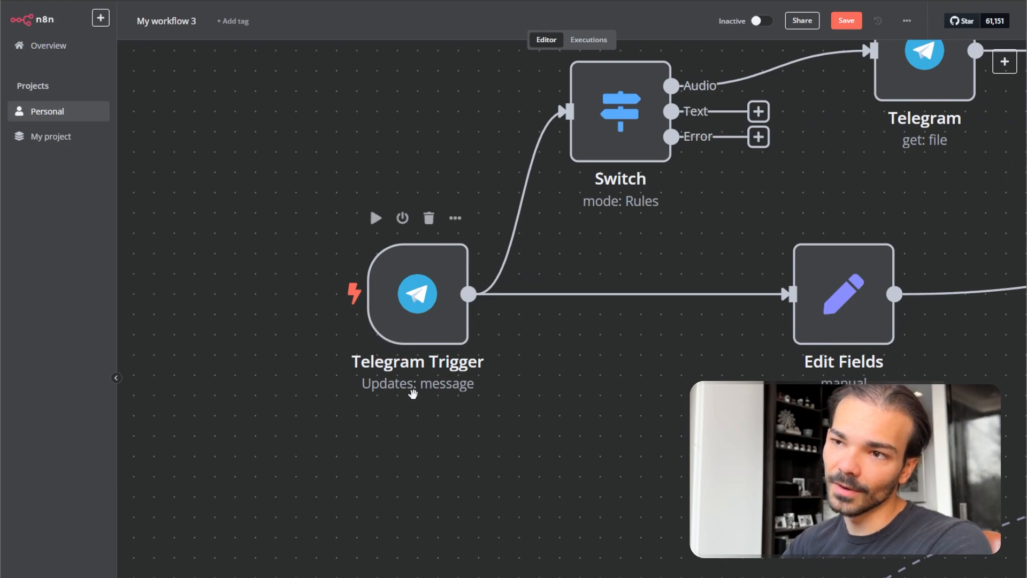
scroll(631, 462, "down", 6)
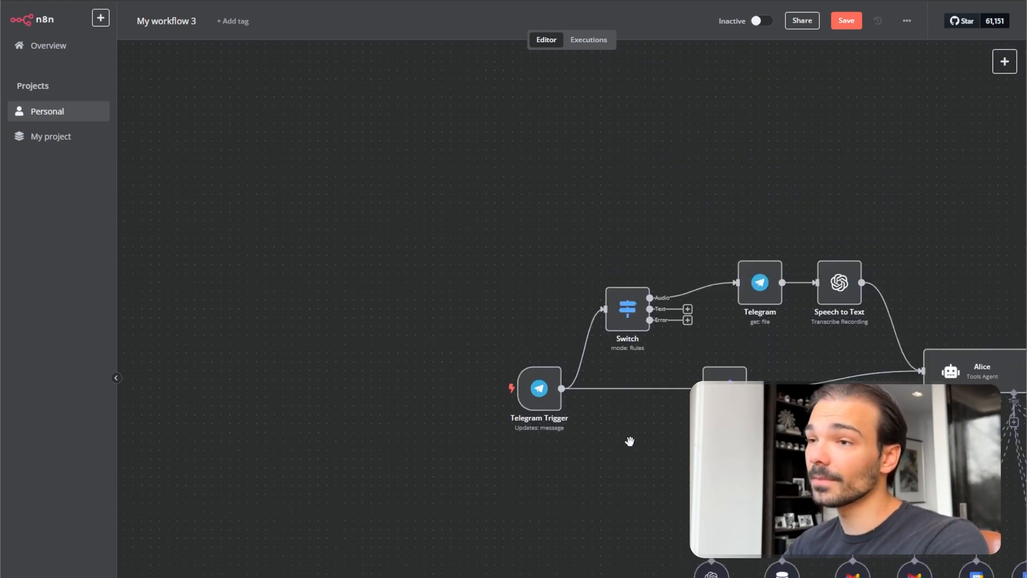
scroll(630, 440, "down", 5)
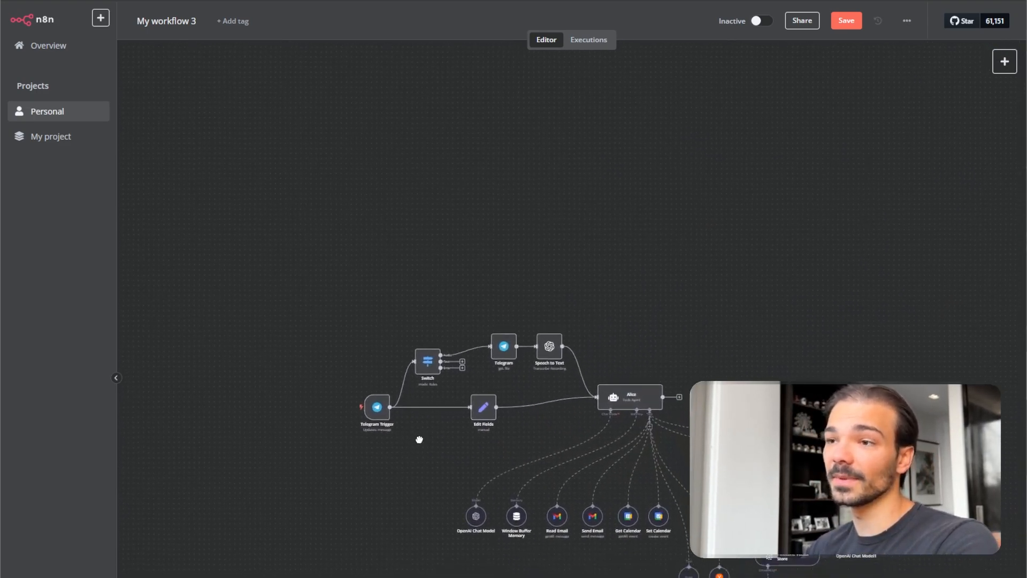
left_click_drag(419, 439, 410, 407)
scroll(451, 453, "up", 2)
scroll(452, 452, "down", 1)
left_click_drag(424, 445, 369, 443)
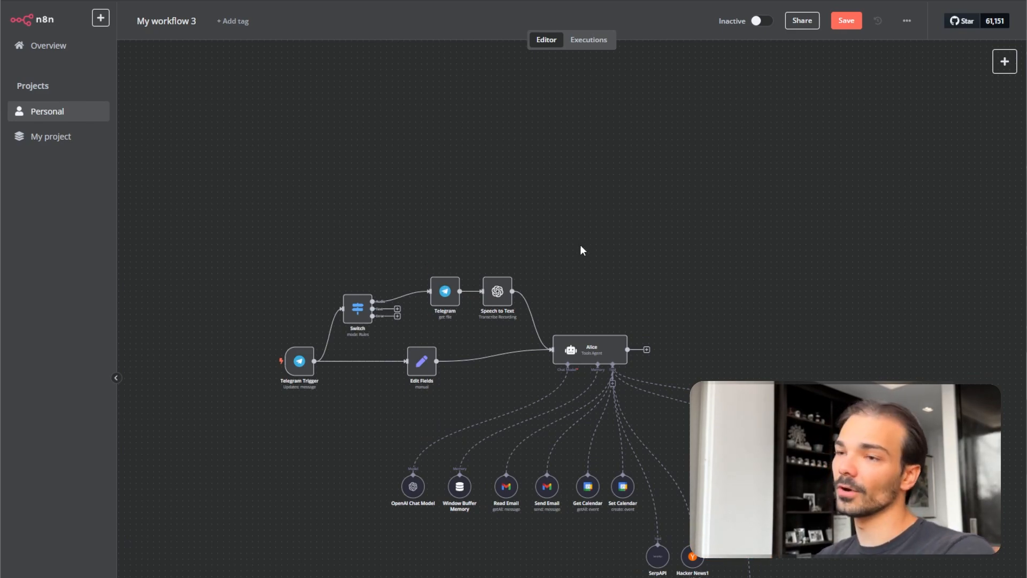
Place the Summarize Agent Response node to the right of Alice, and look up OpenAI and its actions among the available nodes.
left_click_drag(811, 402, 729, 350)
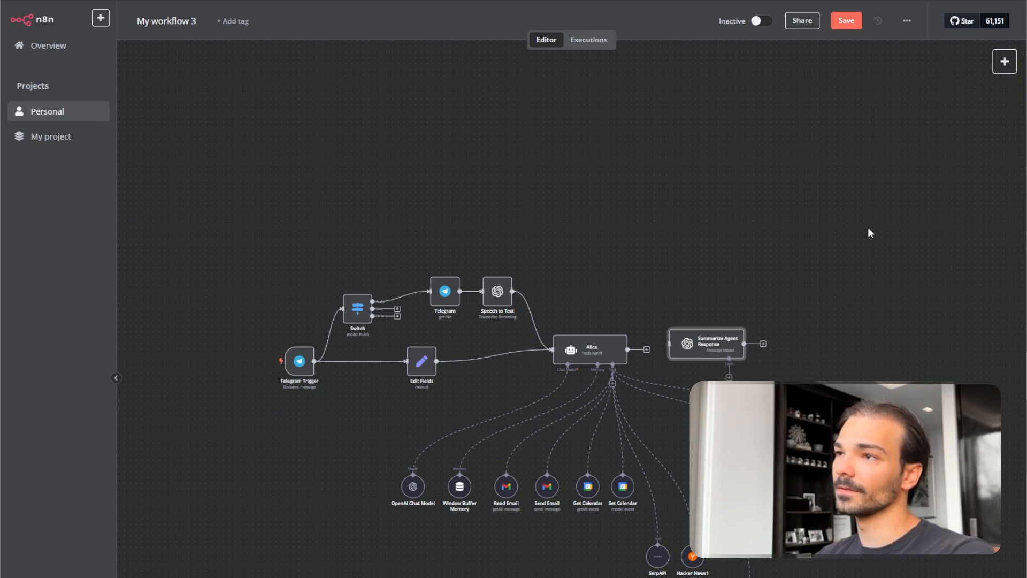
left_click(1005, 62)
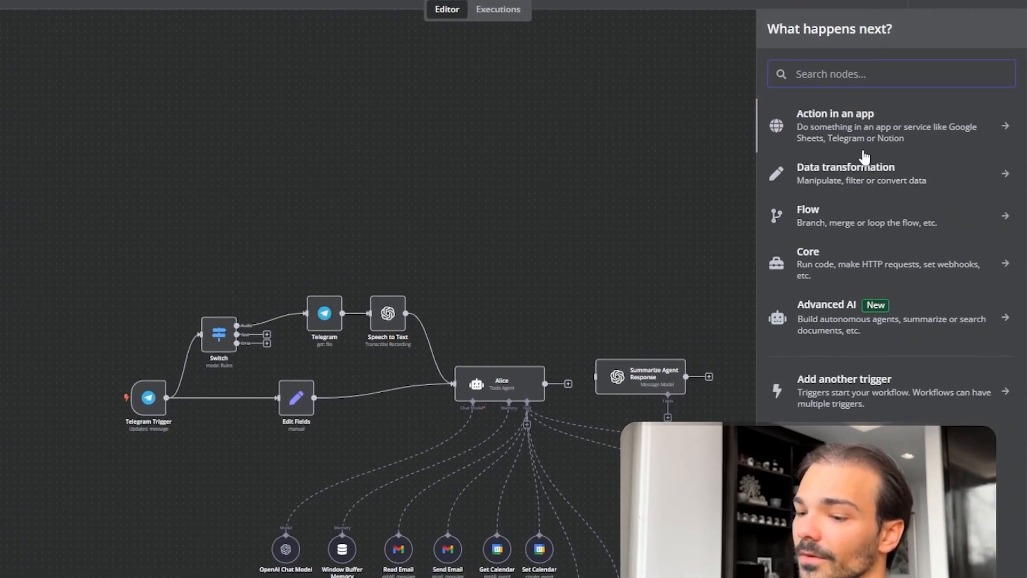
type("suma")
key("BackSpace")
key("BackSpace")
key("BackSpace")
key("BackSpace")
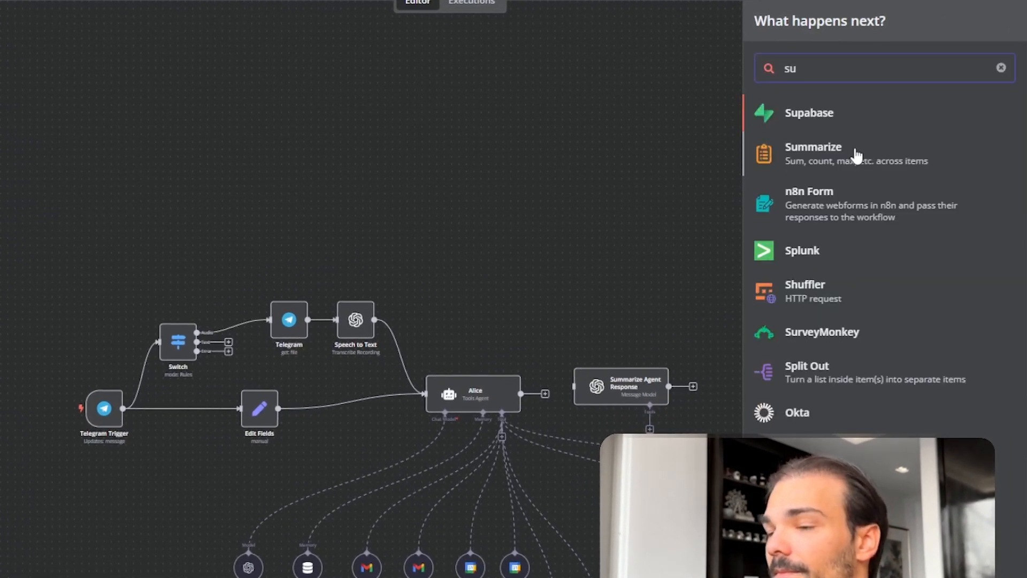
type("open")
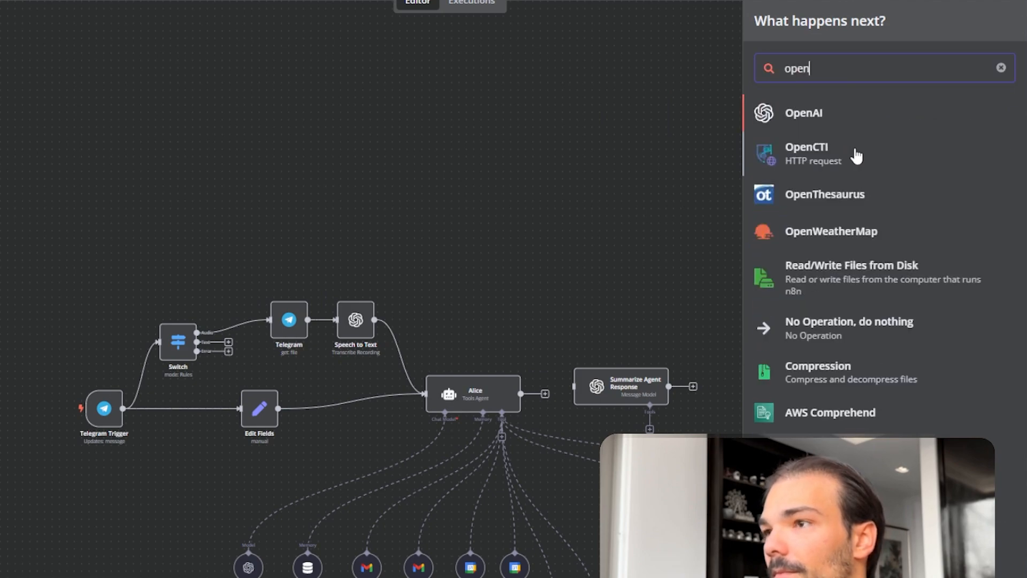
left_click(797, 114)
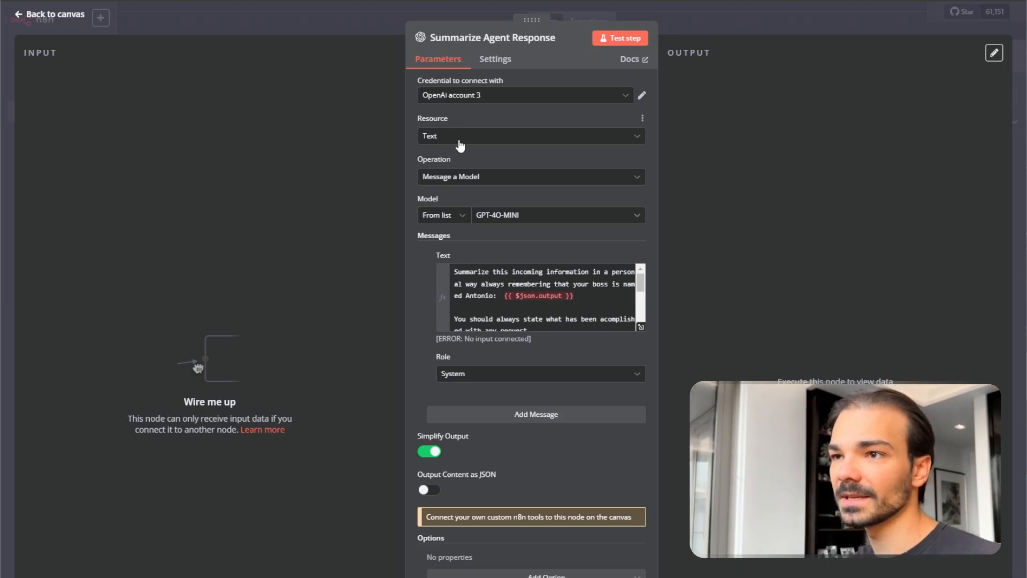
Read the full message prompt of the Summarize Agent Response node in the expanded expression view, and return to the canvas.
left_click(641, 328)
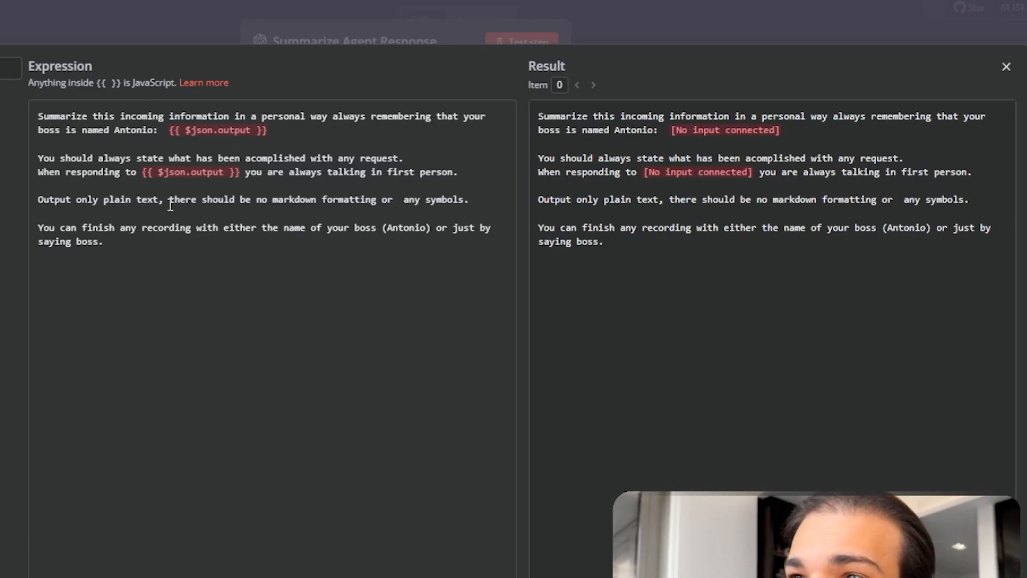
left_click_drag(302, 199, 488, 237)
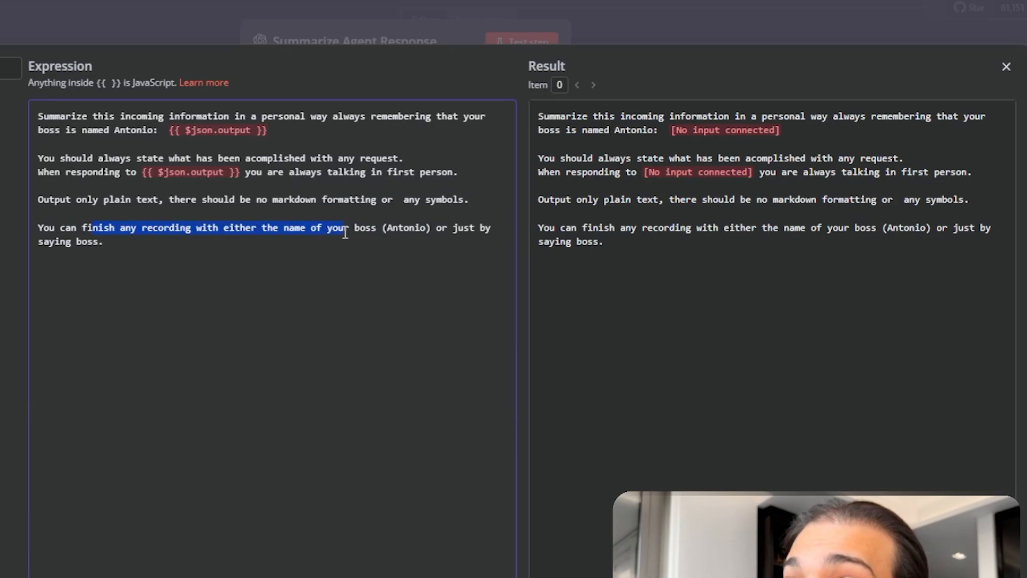
left_click(137, 264)
left_click(681, 14)
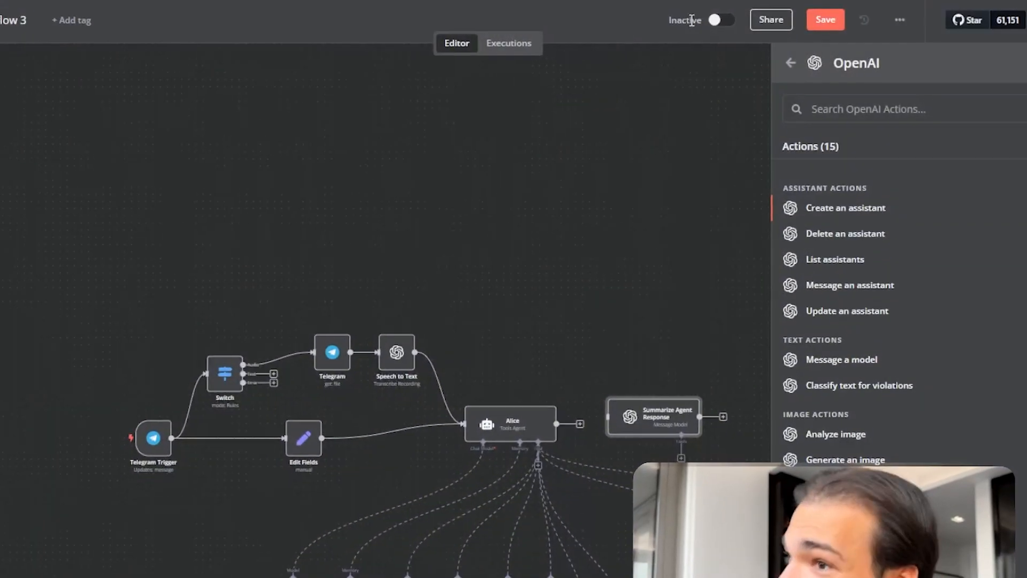
left_click(751, 291)
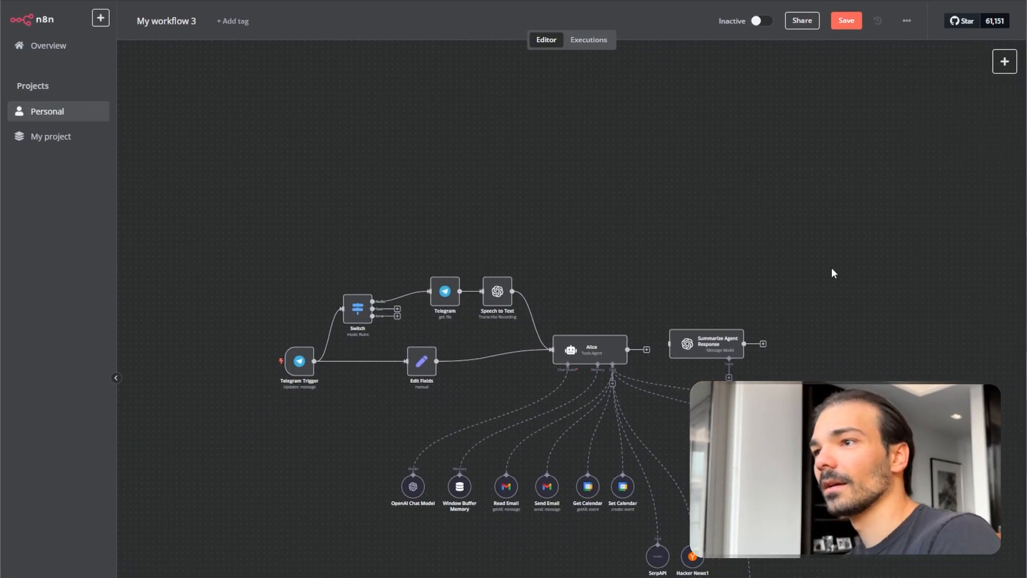
Align the Summarize Agent Response node with Alice and connect Alice's output to it.
left_click_drag(832, 267, 718, 237)
left_click_drag(592, 317, 597, 324)
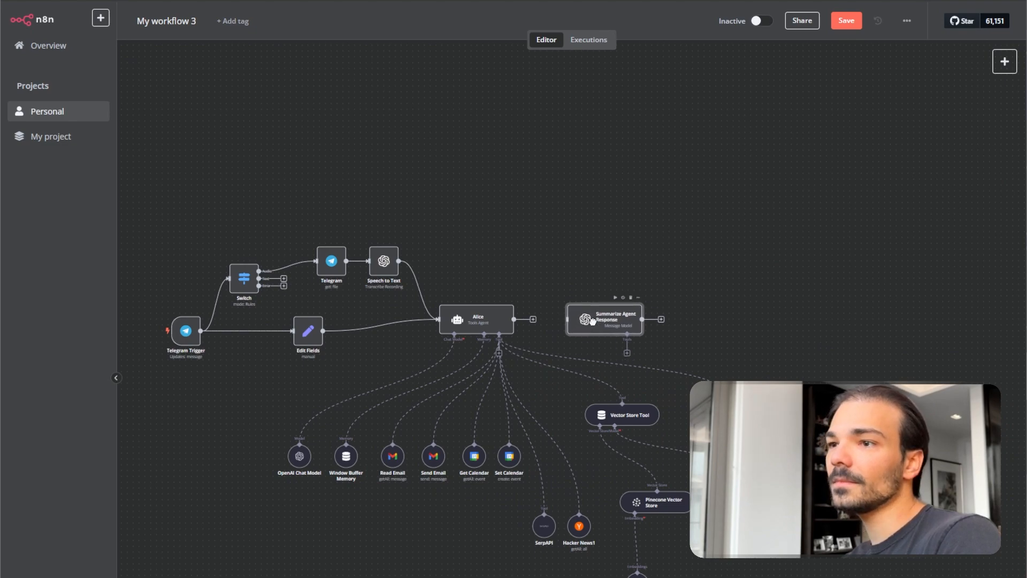
left_click_drag(514, 319, 567, 321)
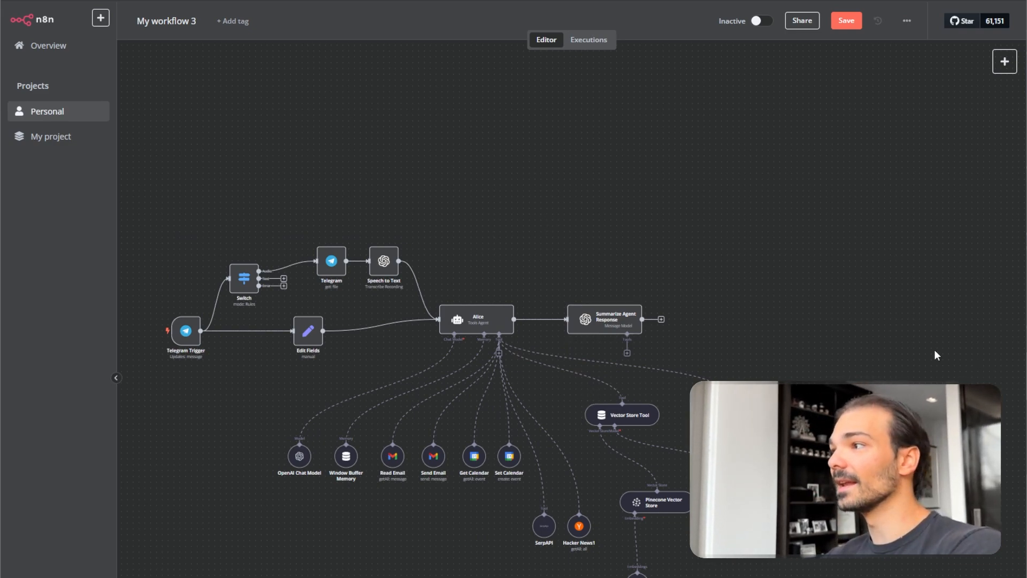
Find Telegram among the available nodes and add a Telegram node with the Send Message operation.
left_click(1005, 62)
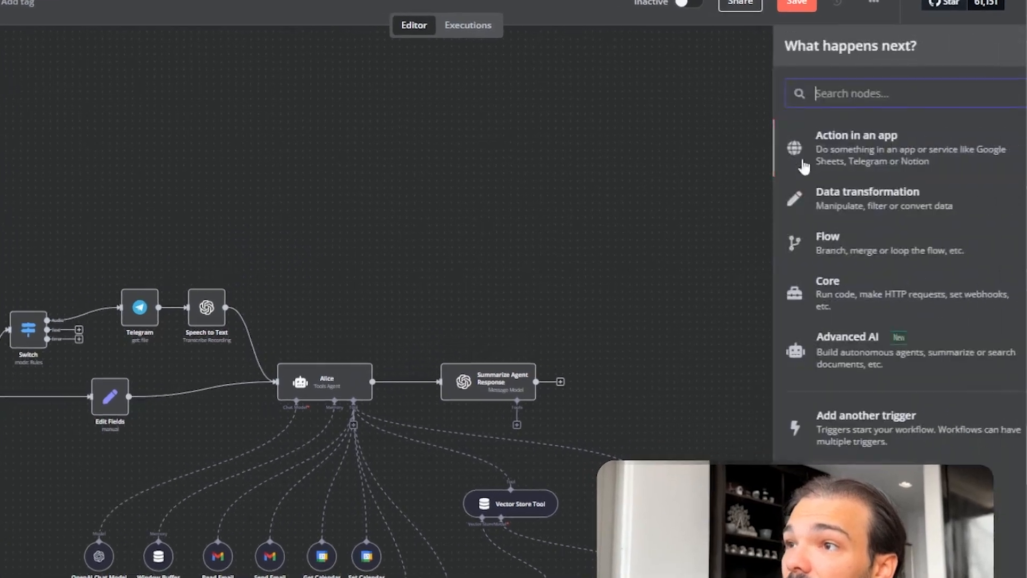
type("send mes")
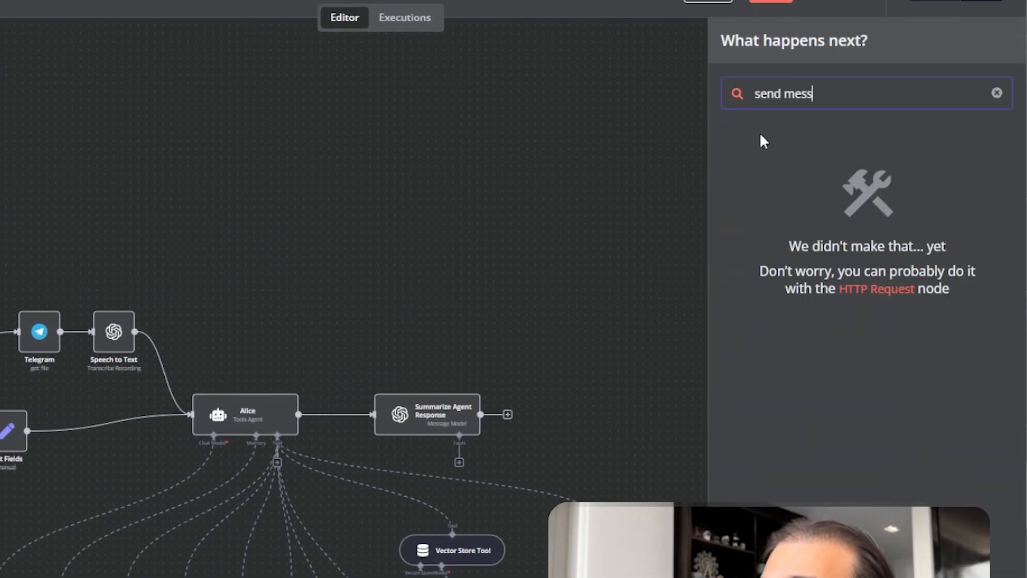
key("ctrl+a")
key("BackSpace")
type("tele")
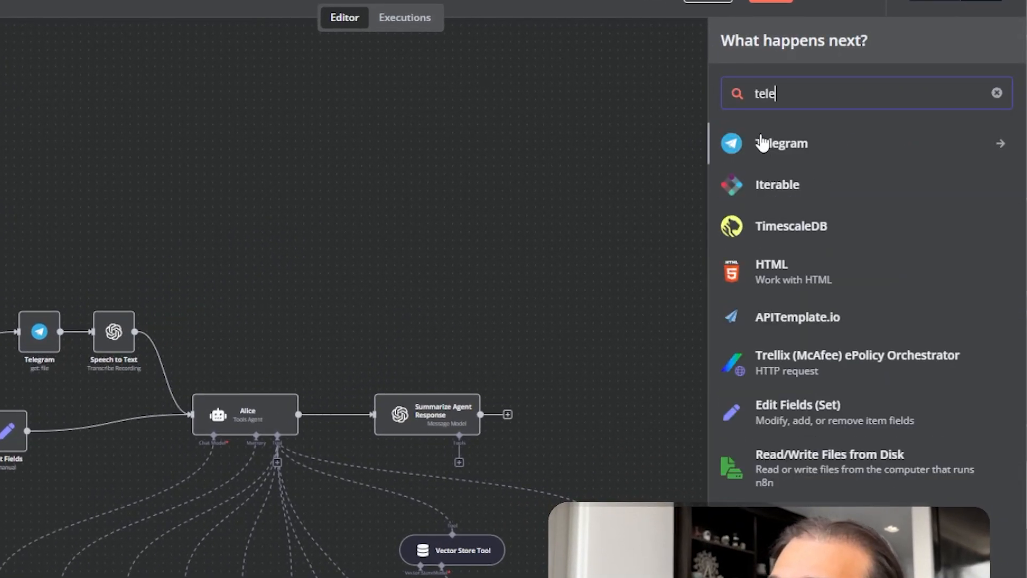
left_click(779, 153)
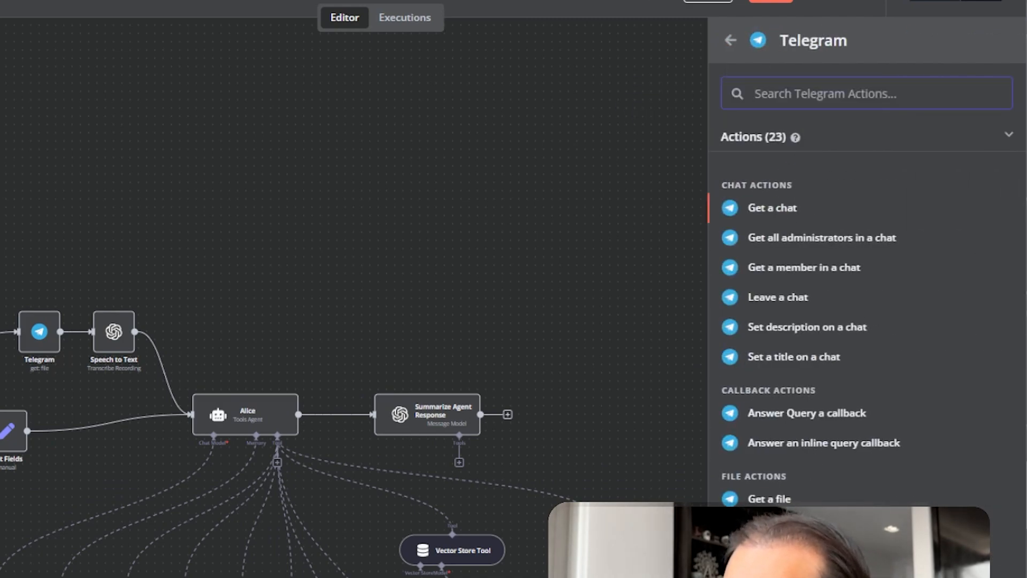
left_click(858, 282)
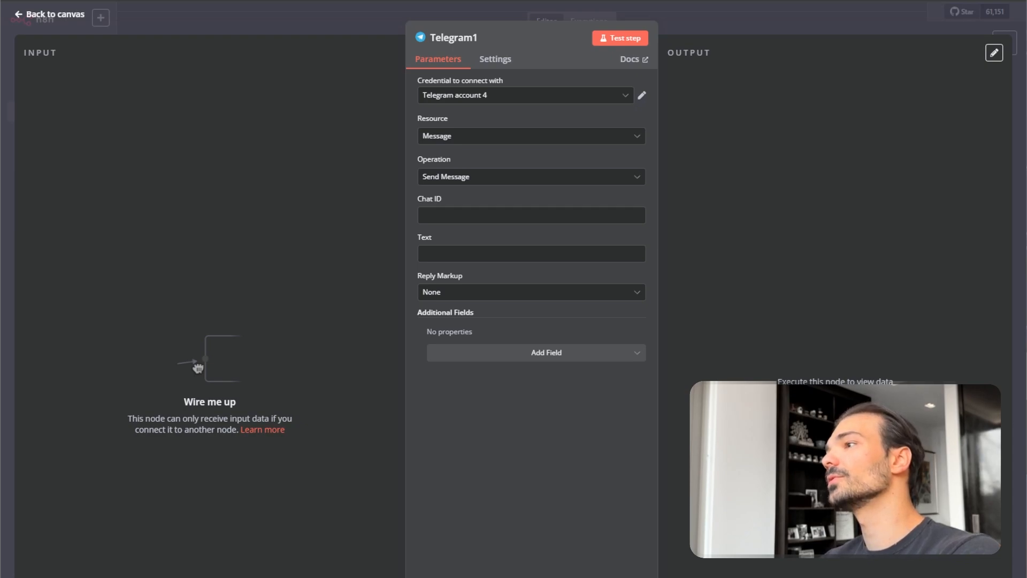
Set the Telegram message's Chat ID to {{ $('Listen for incoming events').first().json.message.from.id }}.
left_click(530, 208)
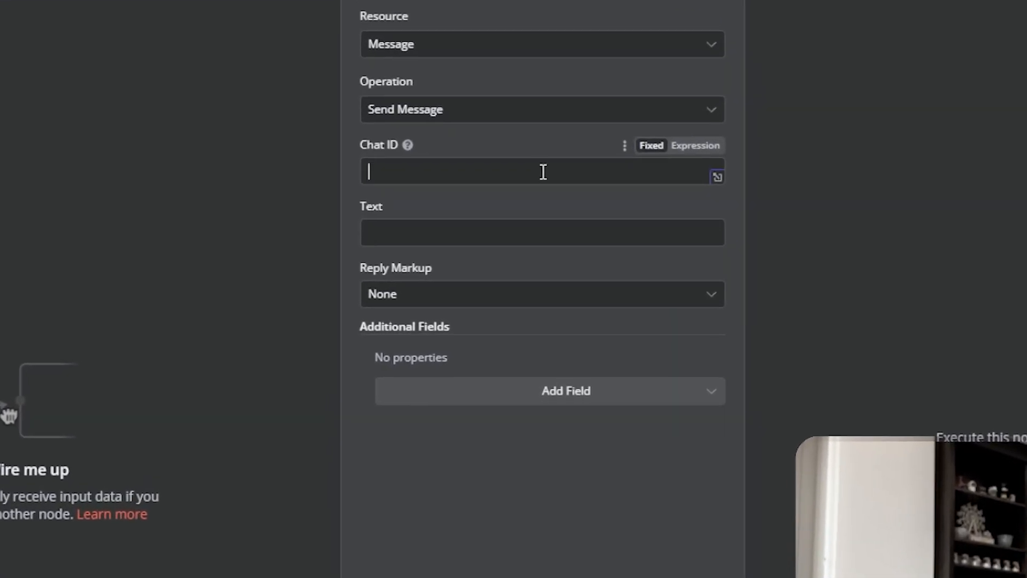
type("{{ $('Listen for incoming events').first().json.message.from.id }}")
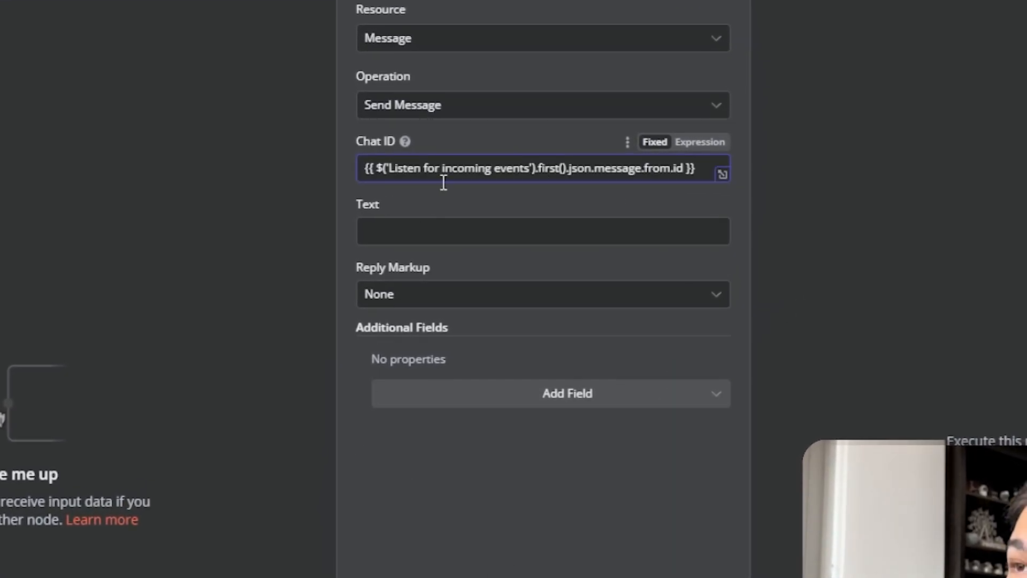
left_click(671, 517)
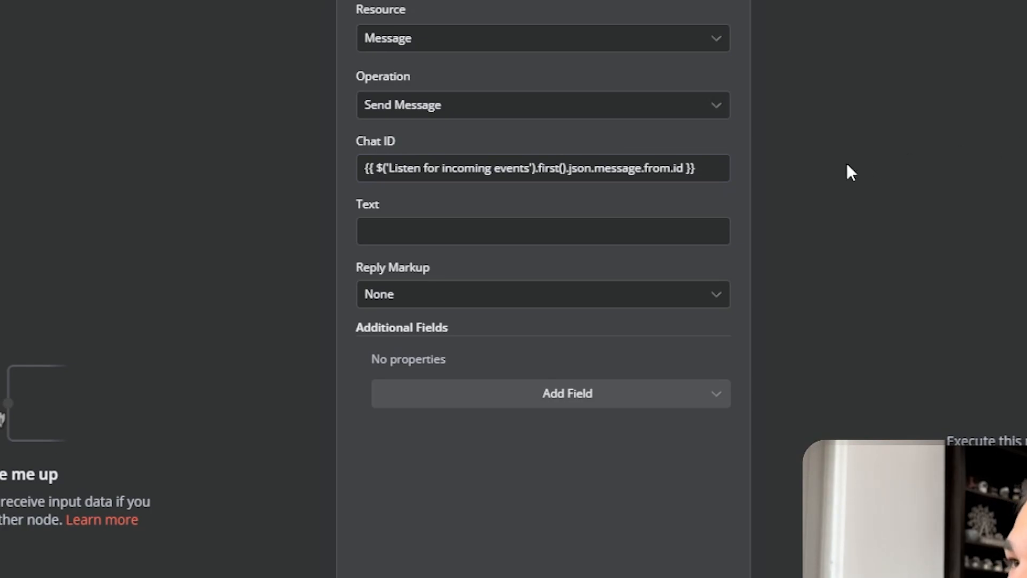
Switch the Chat ID to an expression and connect the Summarize Agent Response output to the Telegram message node.
left_click(690, 142)
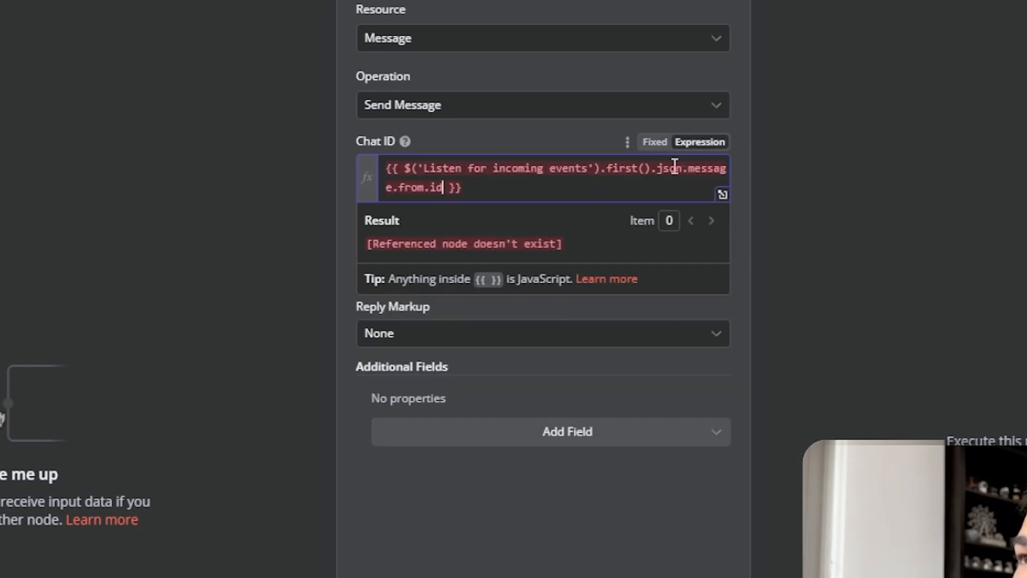
left_click(532, 546)
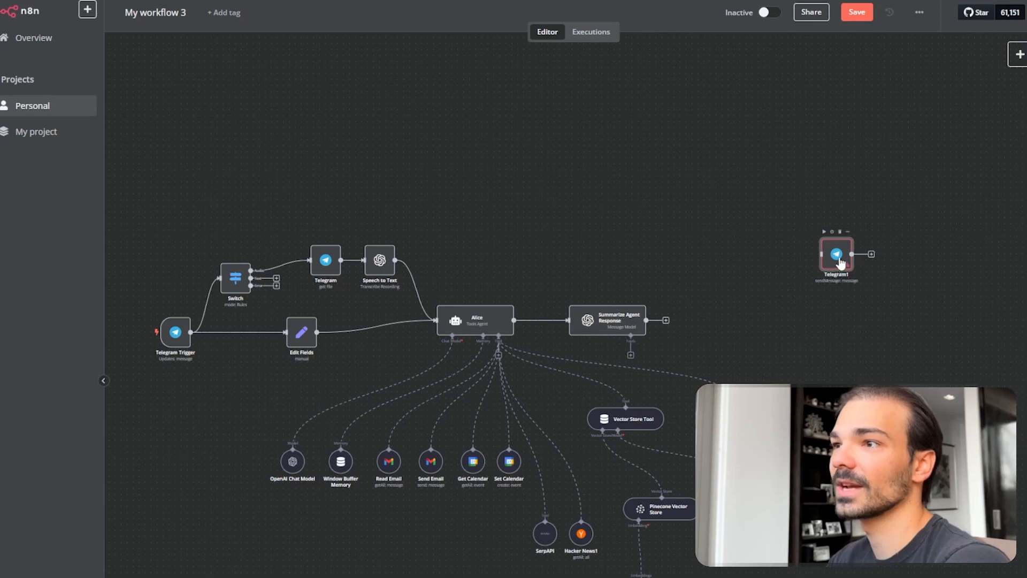
left_click_drag(840, 264, 805, 264)
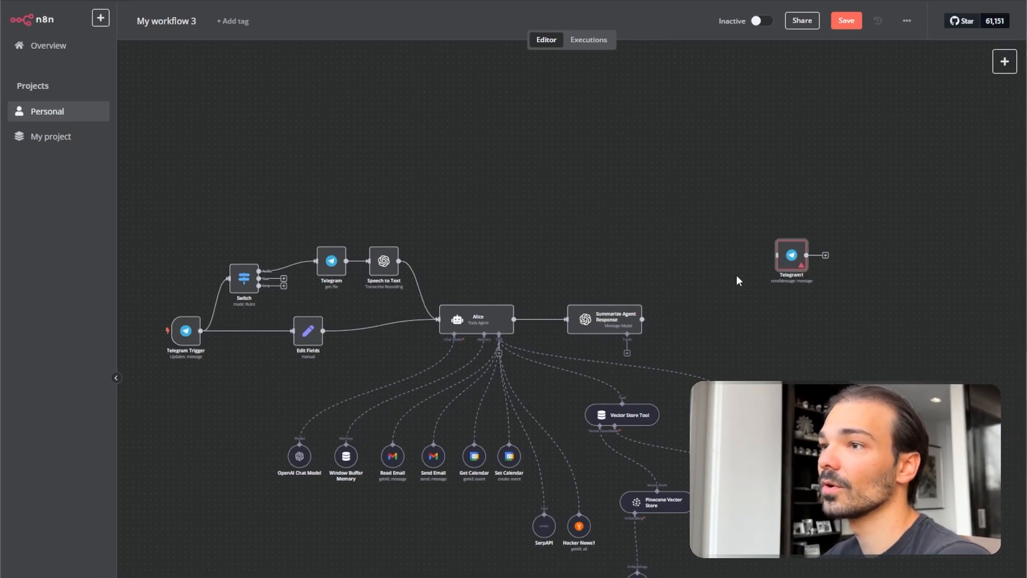
left_click_drag(642, 319, 760, 259)
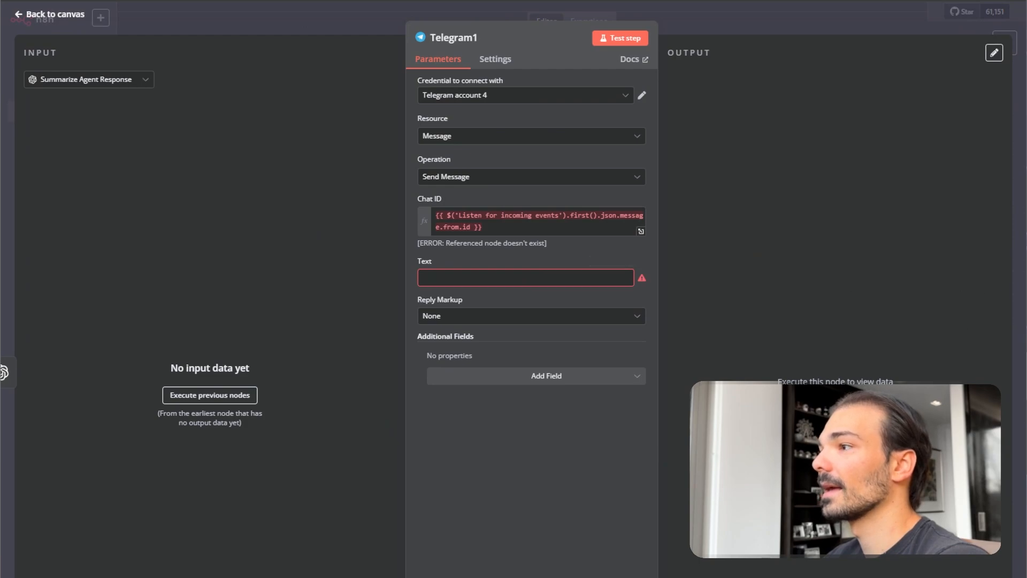
Set the Telegram message's Text to {{ $json.output }} and look through the additional fields on offer.
left_click(542, 277)
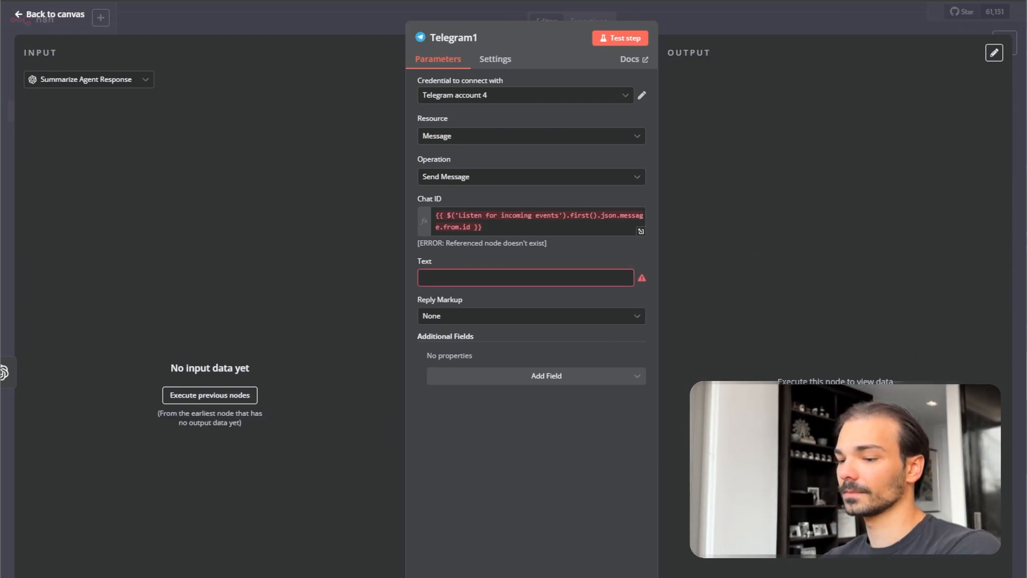
left_click(464, 277)
type("{{ $json.output }}")
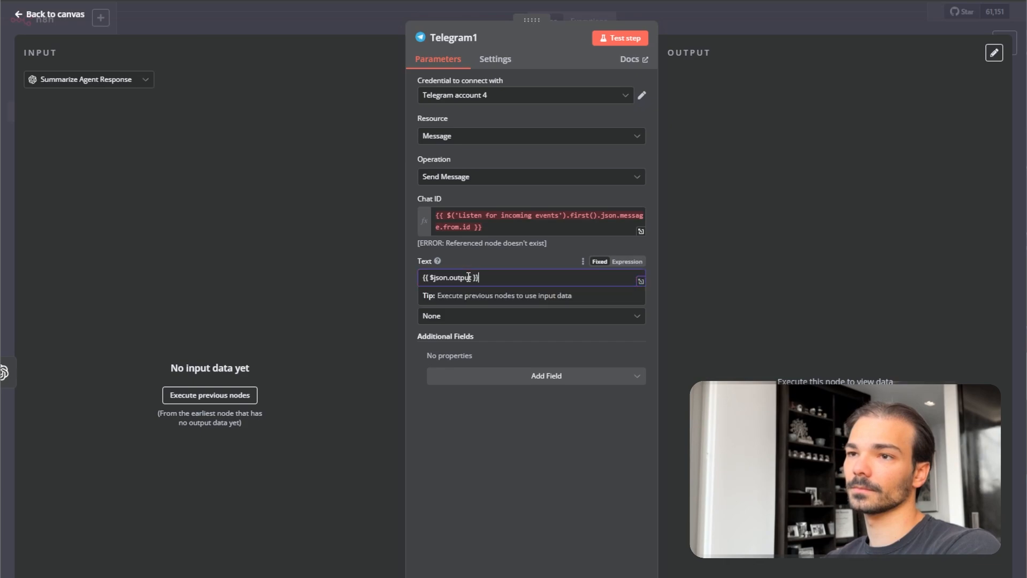
left_click(553, 474)
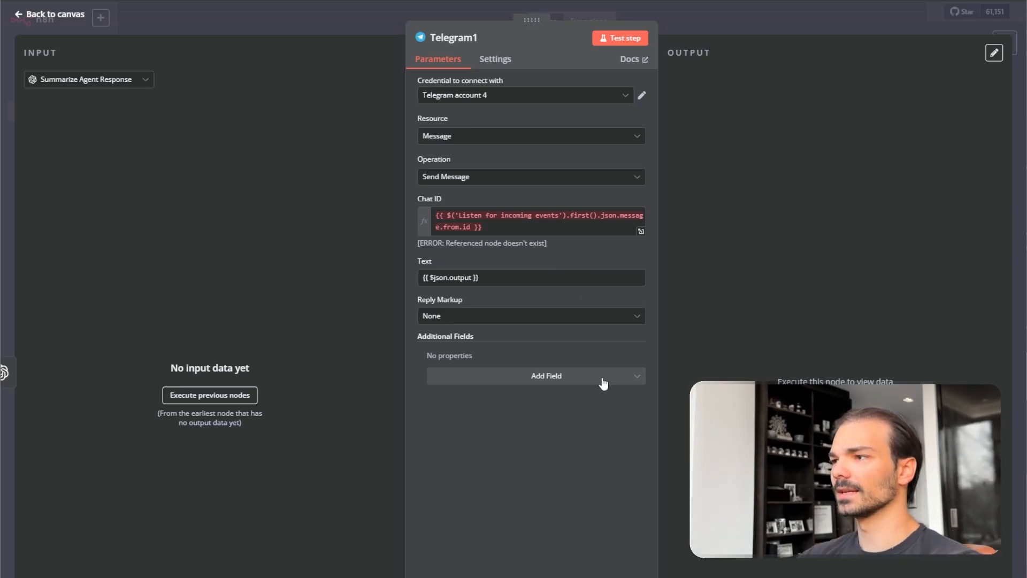
left_click(544, 378)
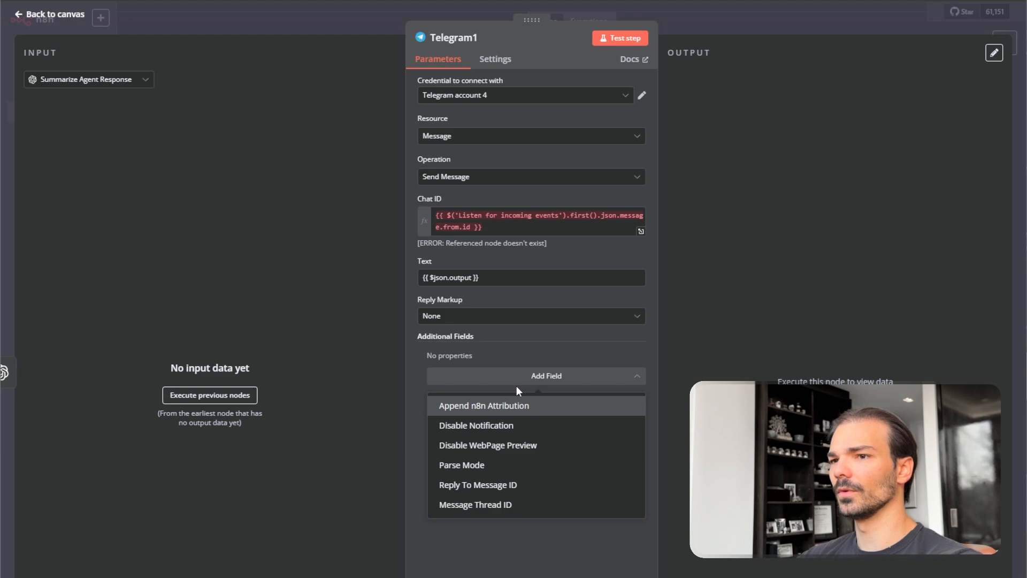
left_click(700, 201)
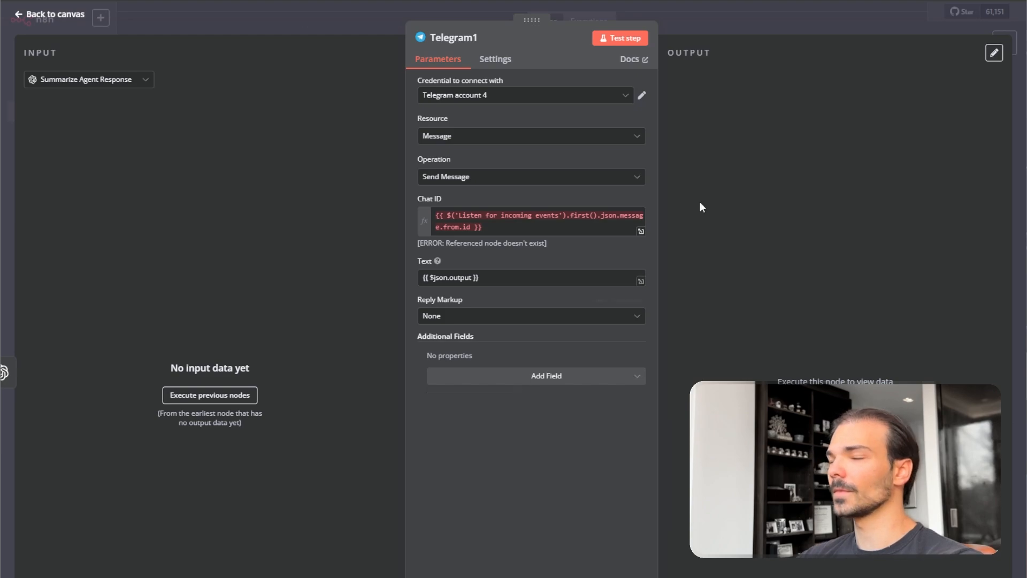
Rename the Telegram1 node to Send MSG and return to the canvas.
double_click(466, 38)
double_click(536, 26)
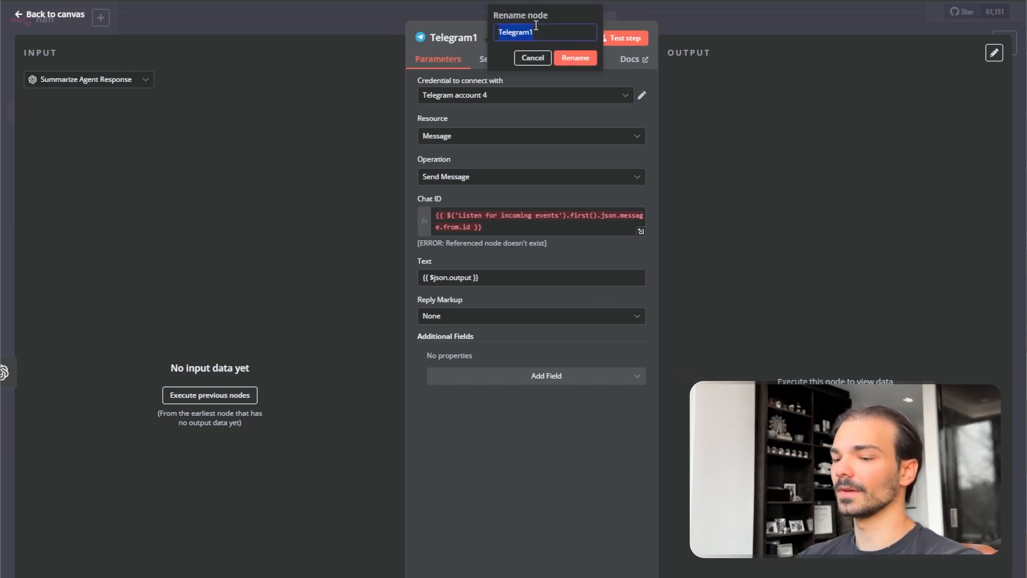
type("Send MSG")
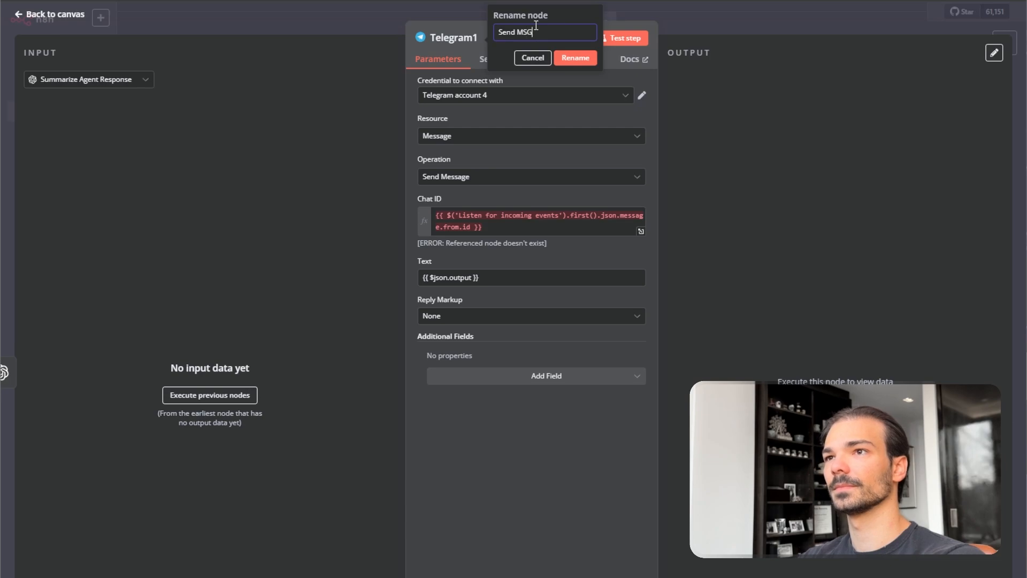
left_click(576, 57)
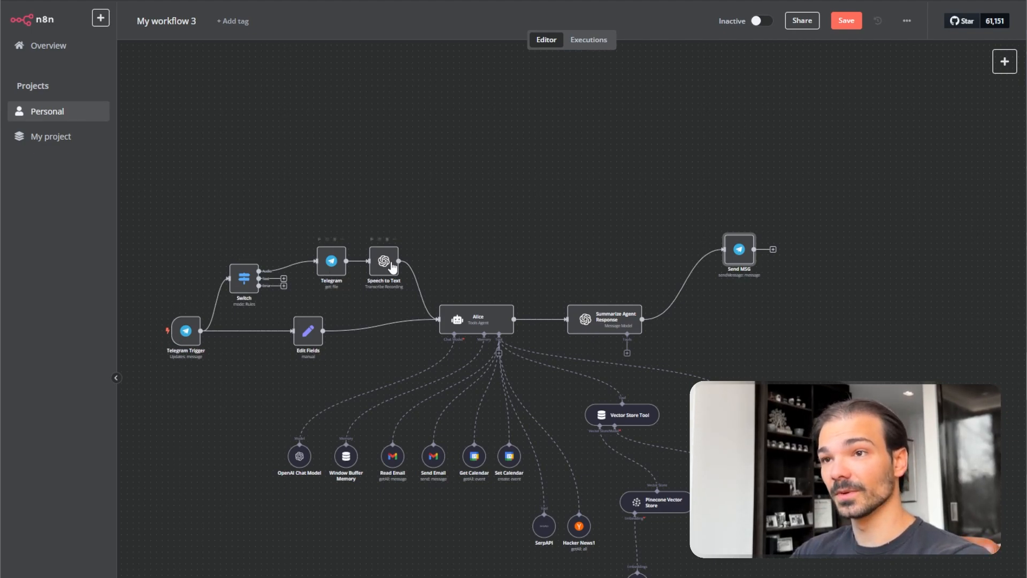
Nudge the Telegram get-file node and the Speech to Text node slightly lower on the canvas.
left_click_drag(323, 269, 379, 275)
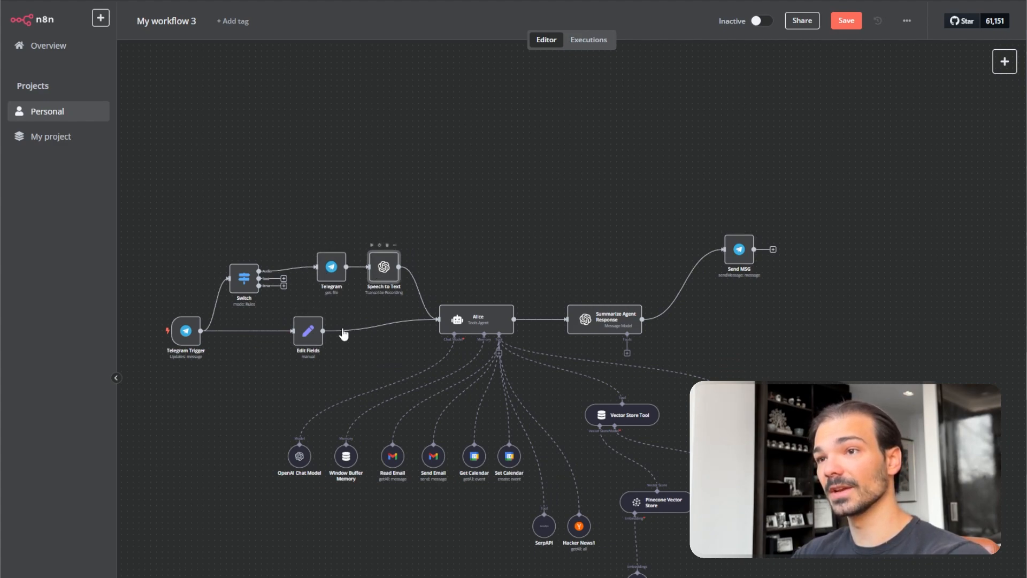
left_click_drag(255, 540, 503, 426)
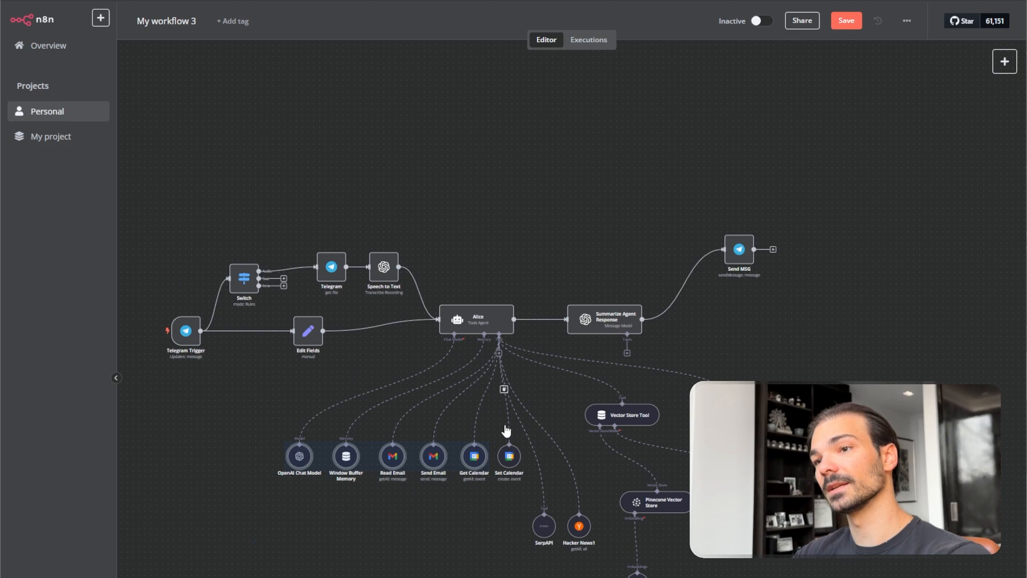
left_click_drag(416, 571, 419, 573)
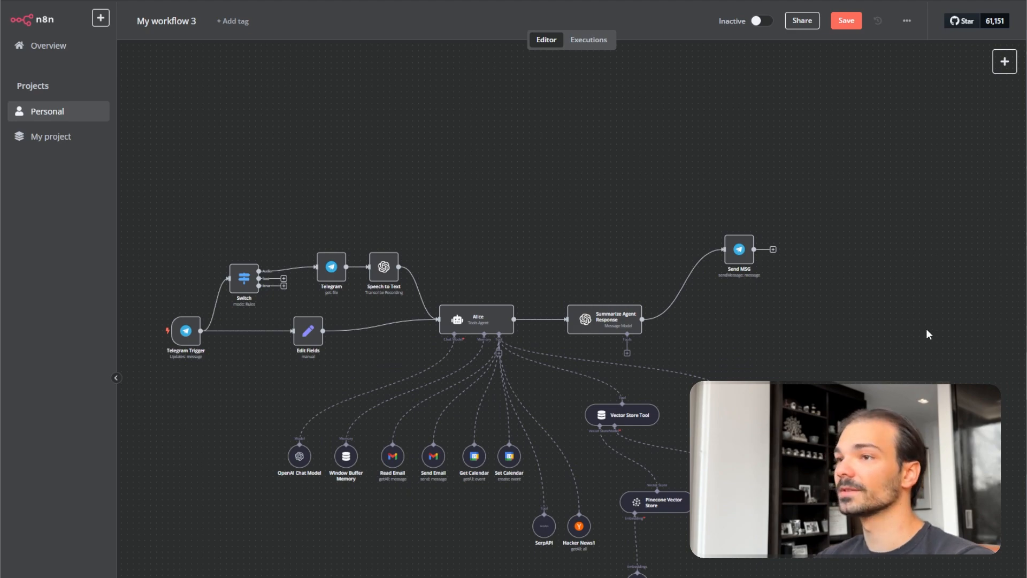
Add an HTTP Request node below Send MSG and connect the Summarize Agent Response output to it.
left_click(1005, 61)
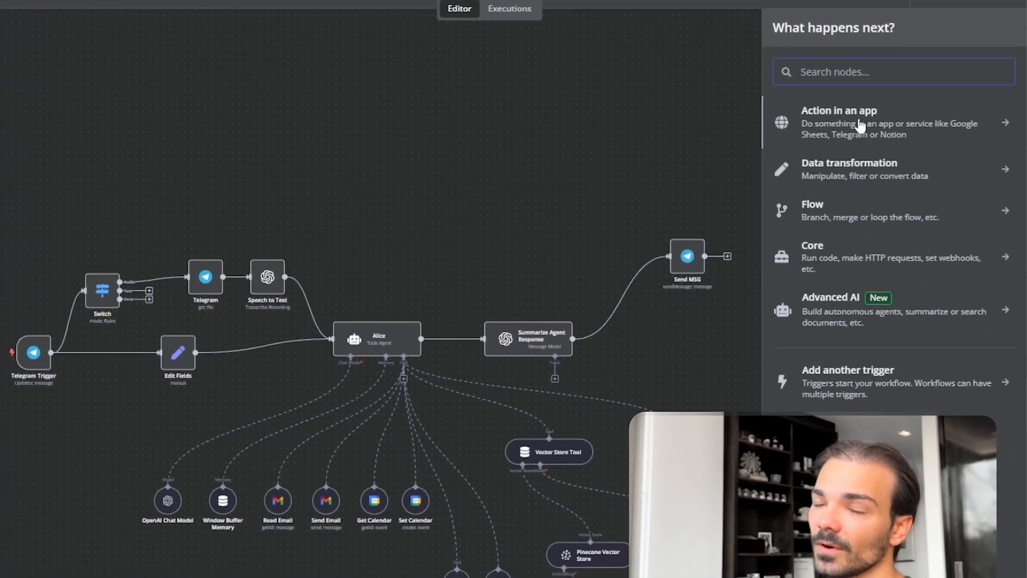
type("http")
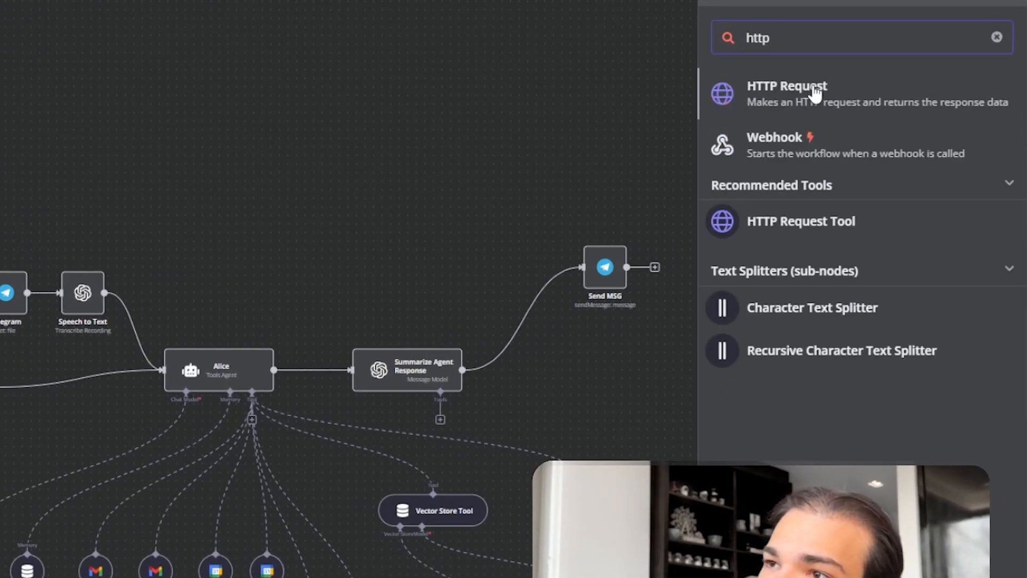
left_click(816, 87)
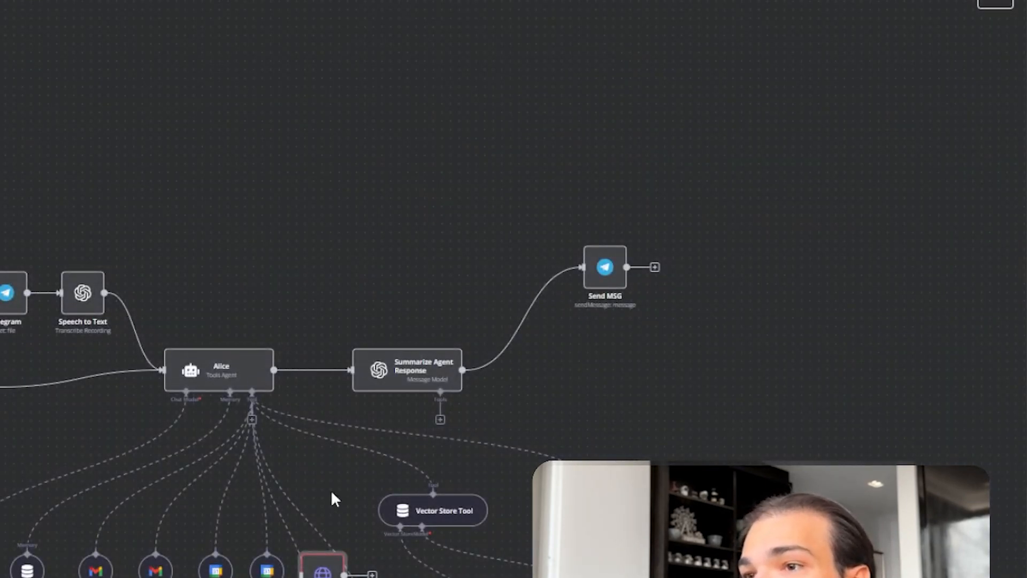
left_click_drag(359, 553, 631, 364)
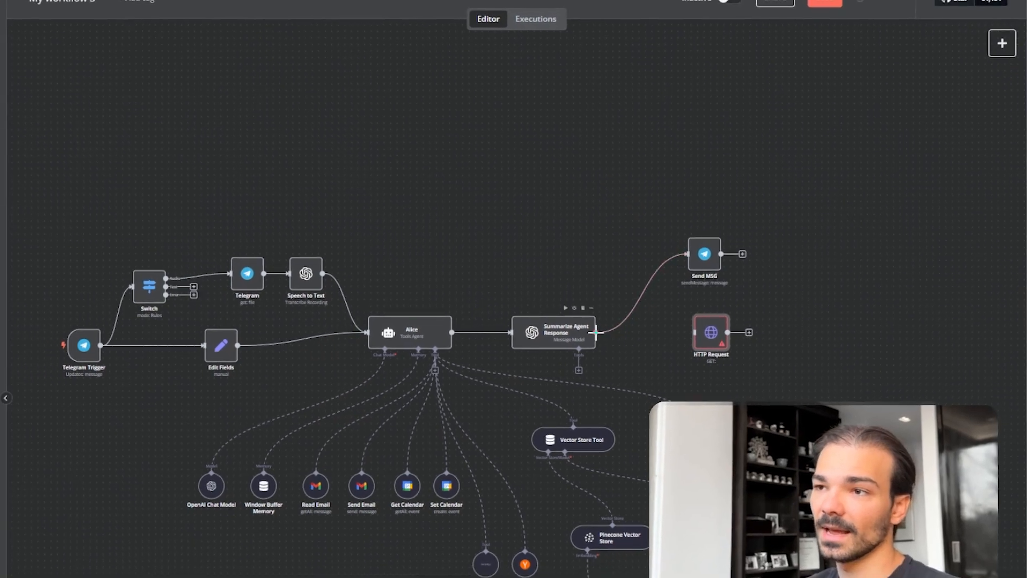
left_click_drag(595, 332, 695, 332)
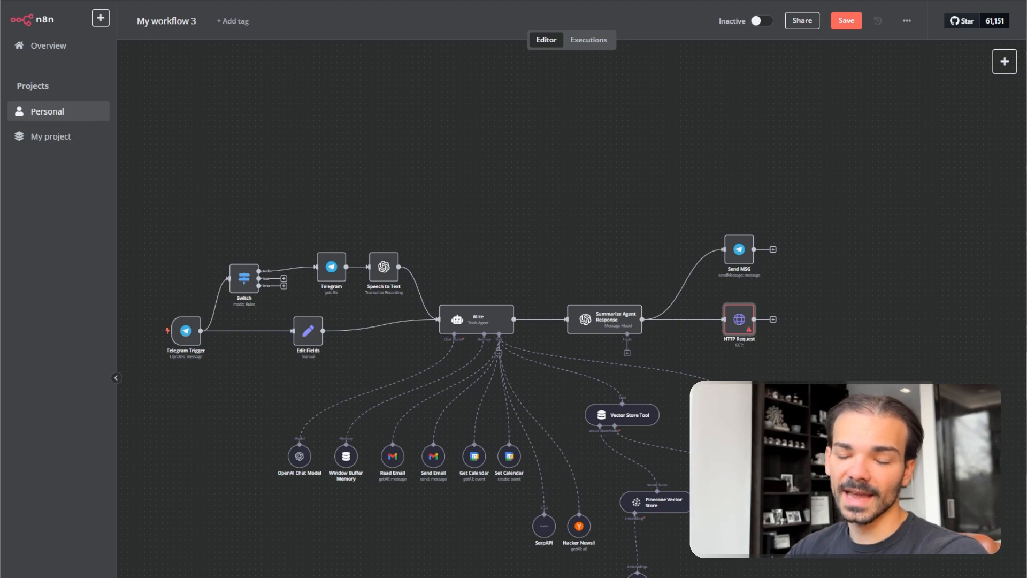
Set the HTTP Request node's method to POST.
double_click(741, 315)
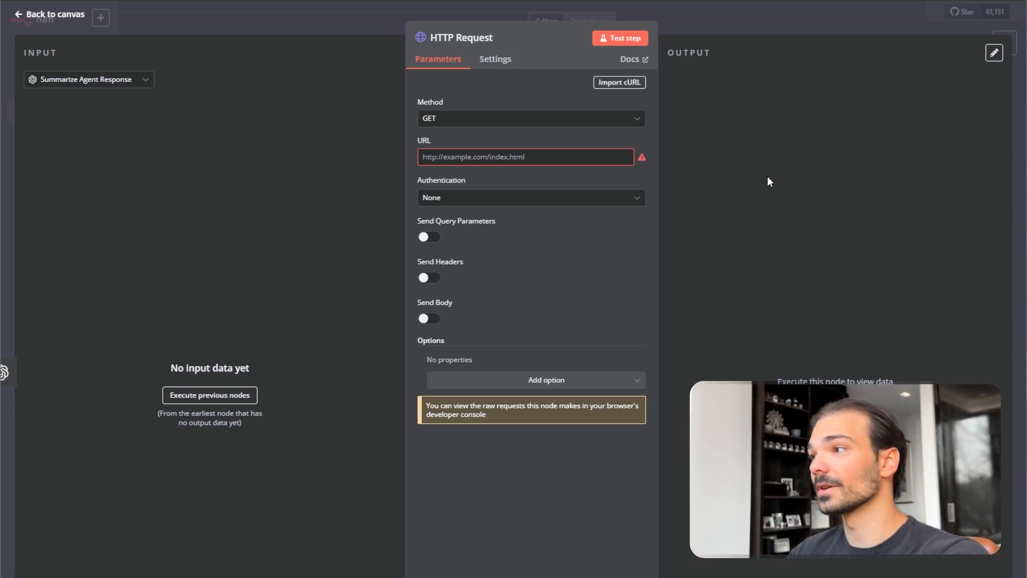
left_click(451, 122)
left_click(451, 248)
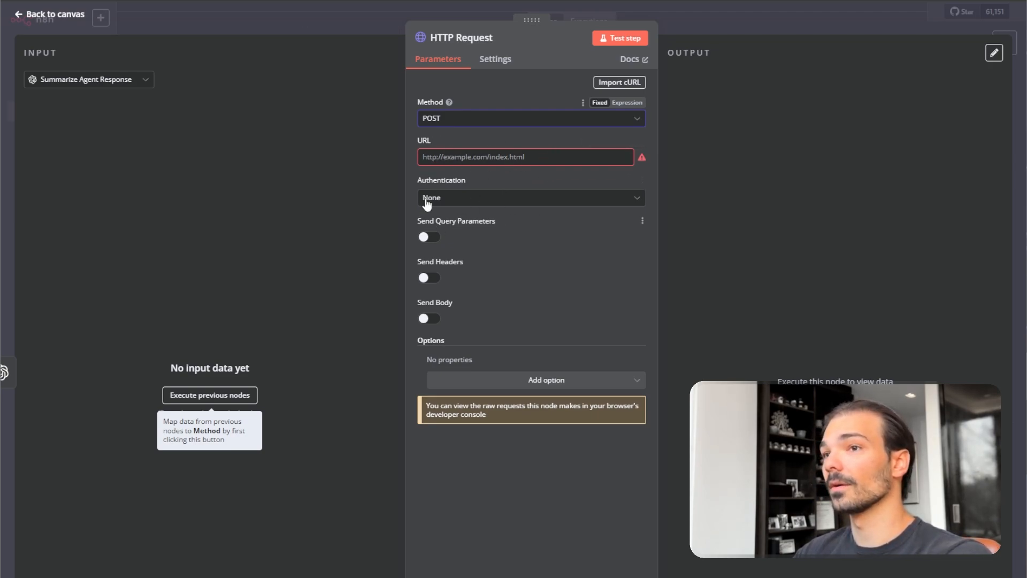
Enable sending headers in the HTTP Request and name the first header parameter xi-api-key.
left_click(418, 278)
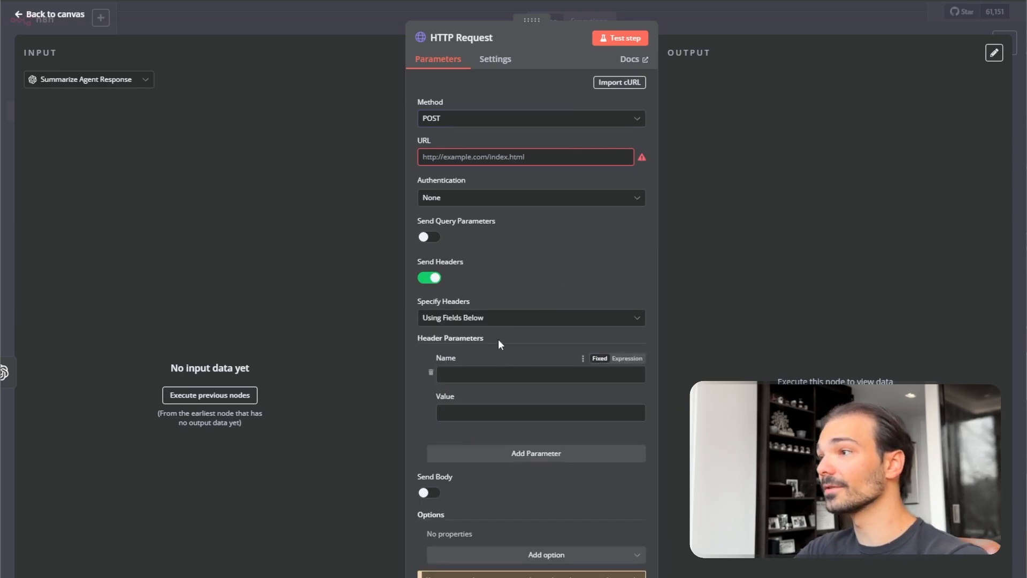
left_click(475, 375)
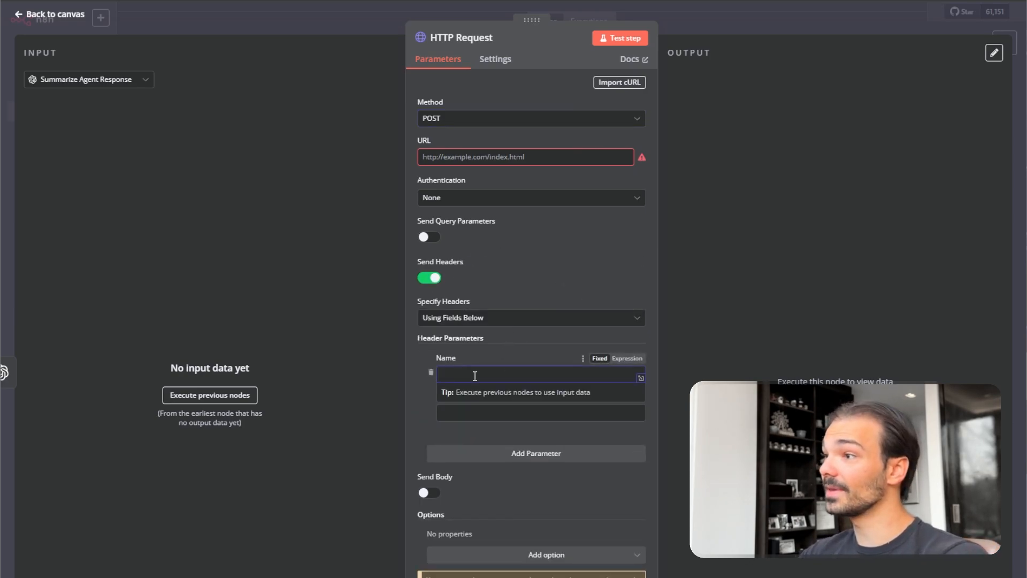
left_click(422, 435)
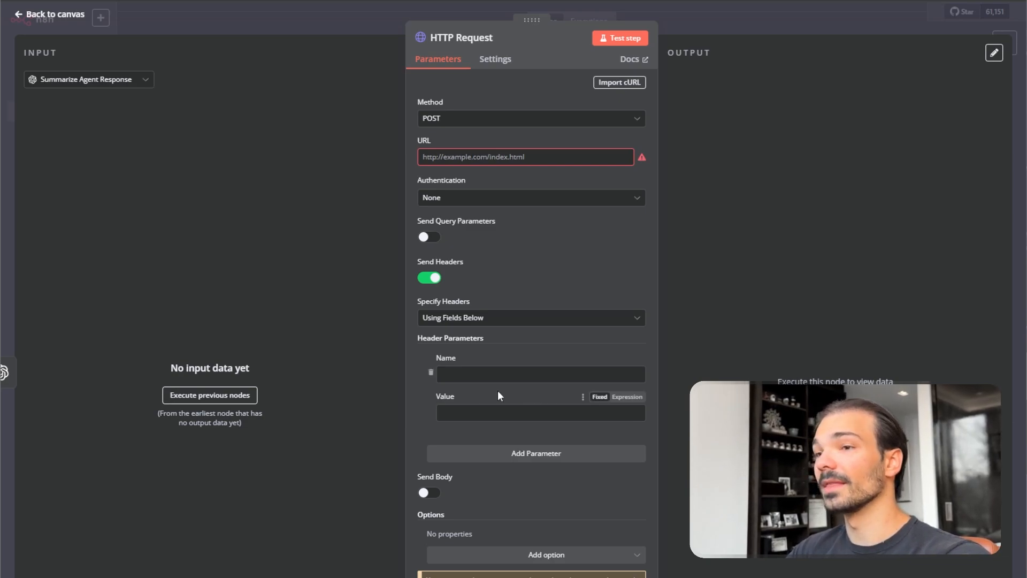
left_click(486, 374)
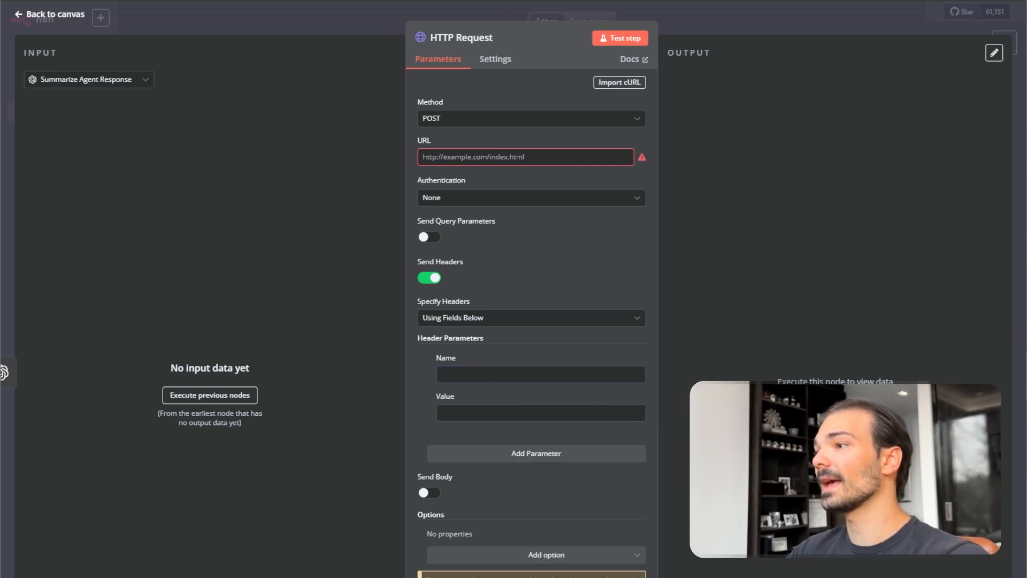
left_click(499, 374)
type("xi-api-key")
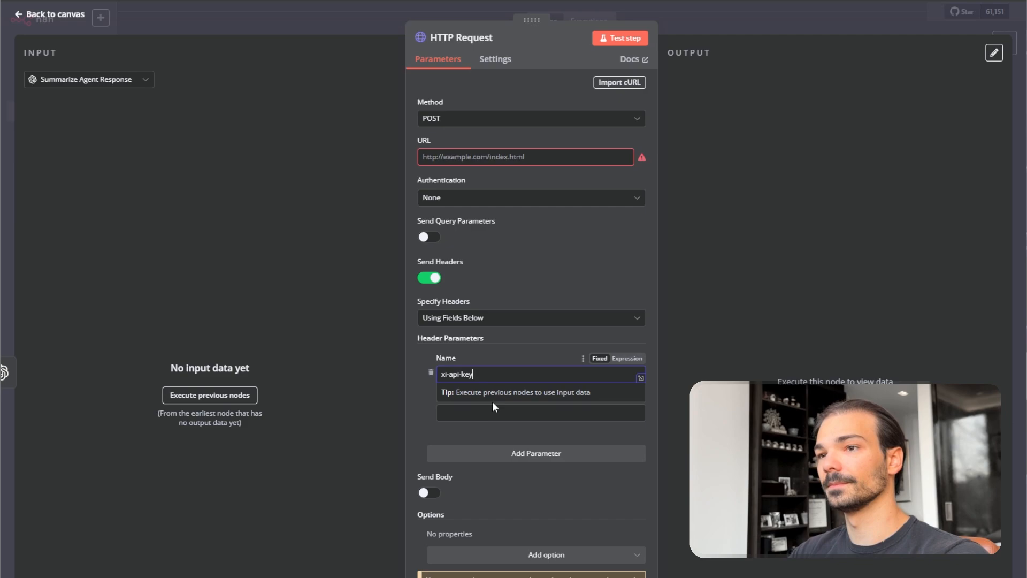
left_click(419, 425)
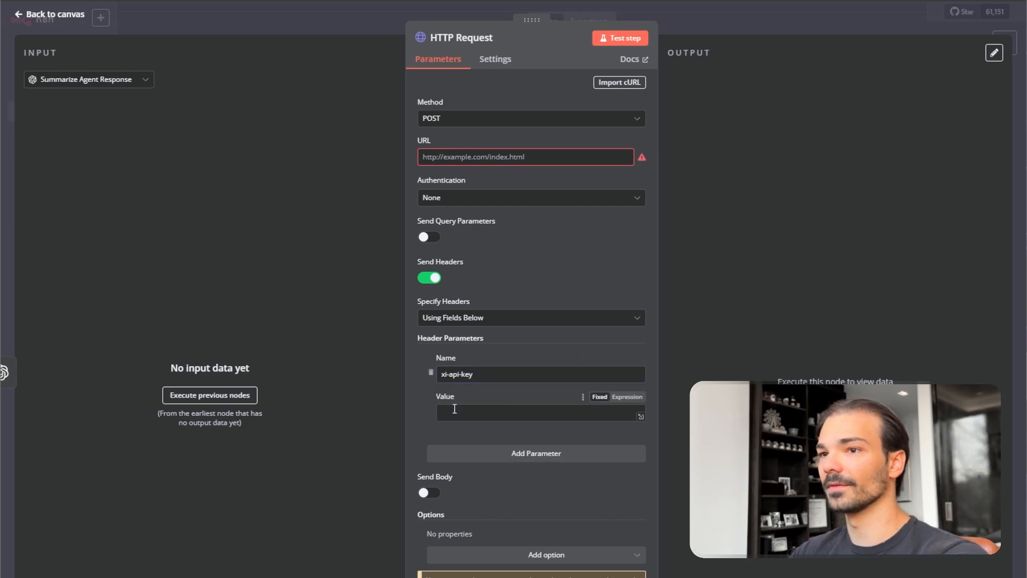
Add a second header parameter named Content-Type with the value application/json.
left_click(497, 455)
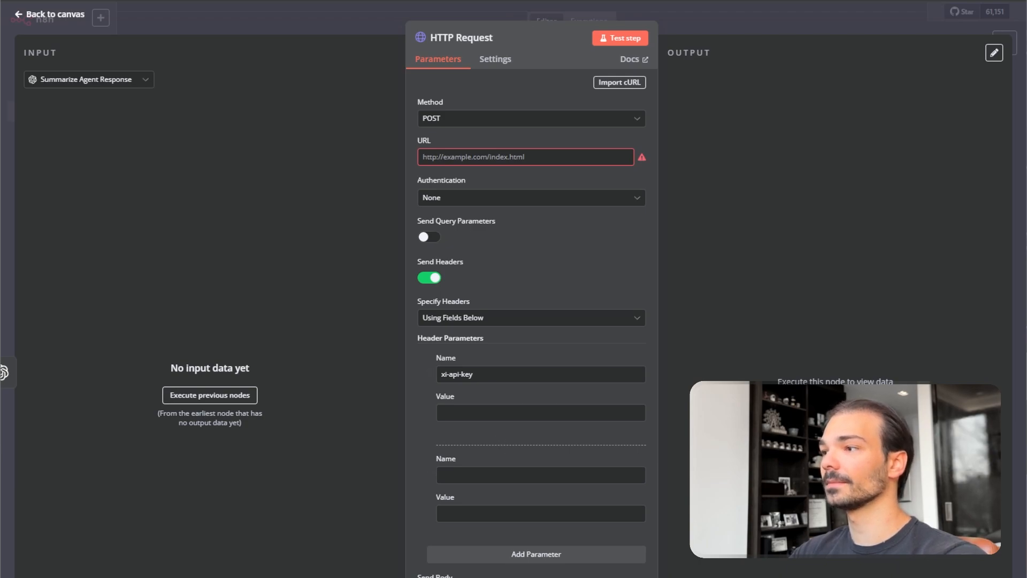
left_click(571, 476)
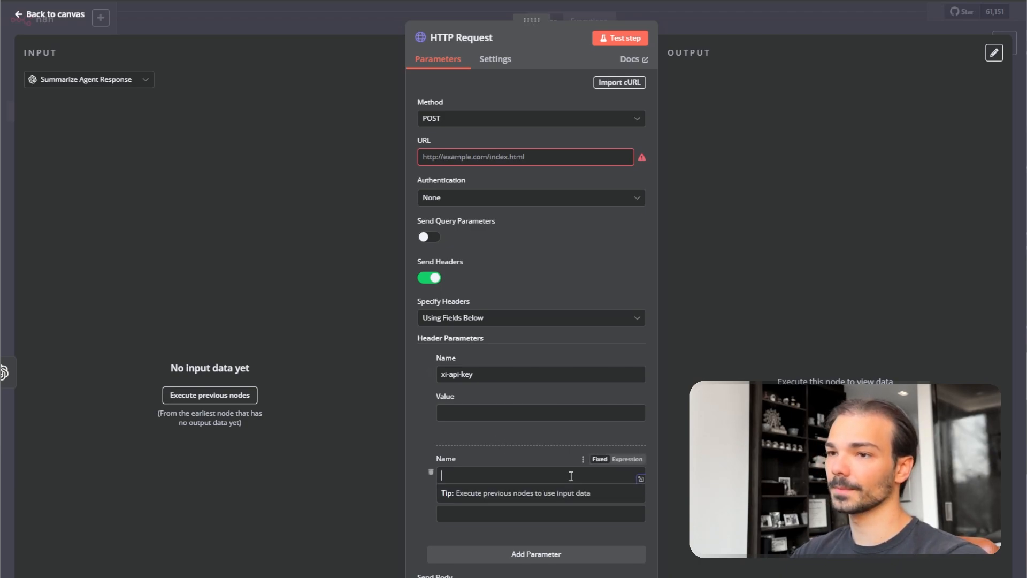
type("Content-Type")
left_click(415, 507)
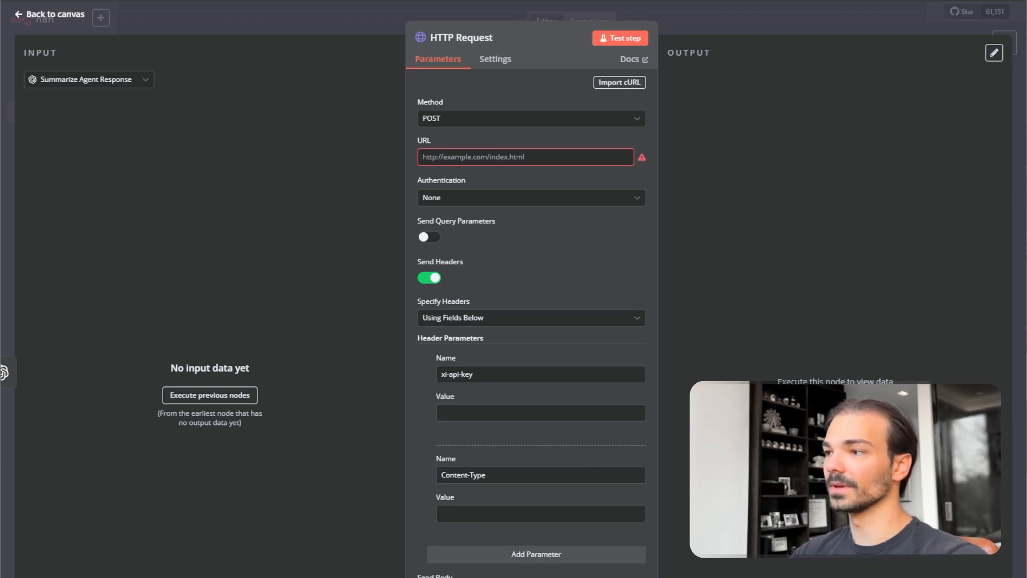
left_click(528, 515)
type("application/json")
left_click(407, 536)
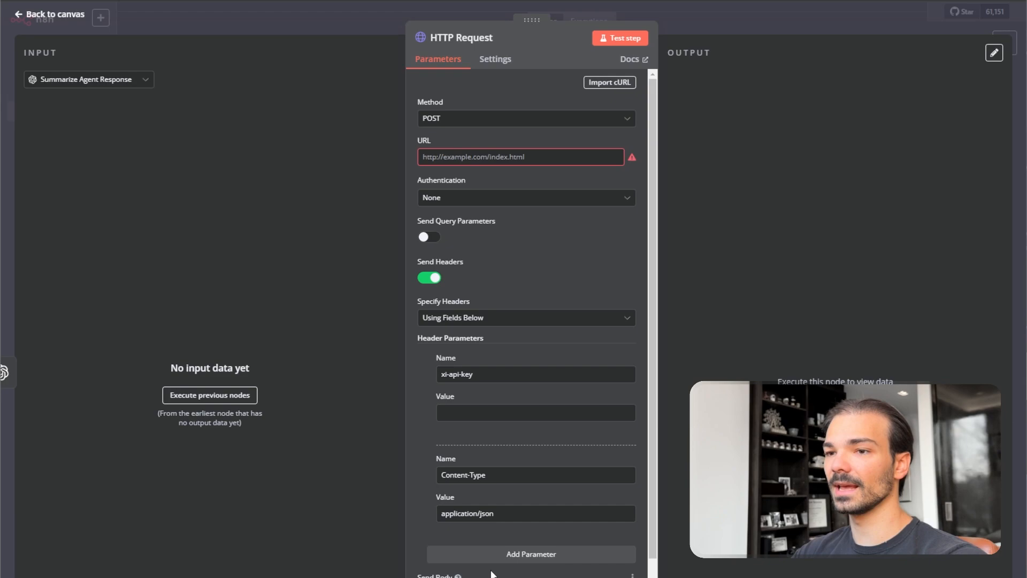
Enable sending a JSON body, specify it using JSON, and paste in the prepared JSON object containing the text field.
scroll(529, 553, "down", 4)
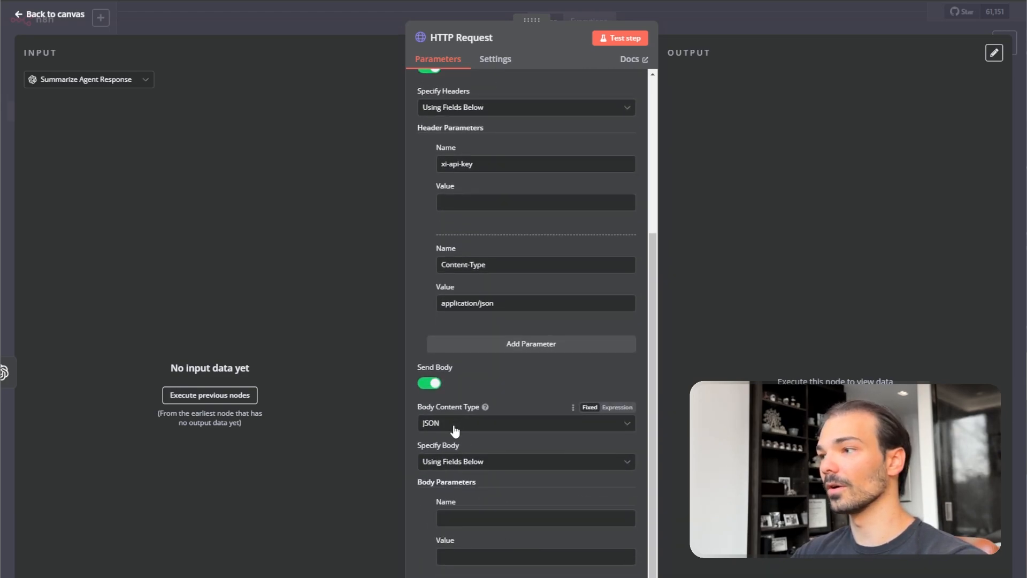
left_click(457, 461)
left_click(443, 510)
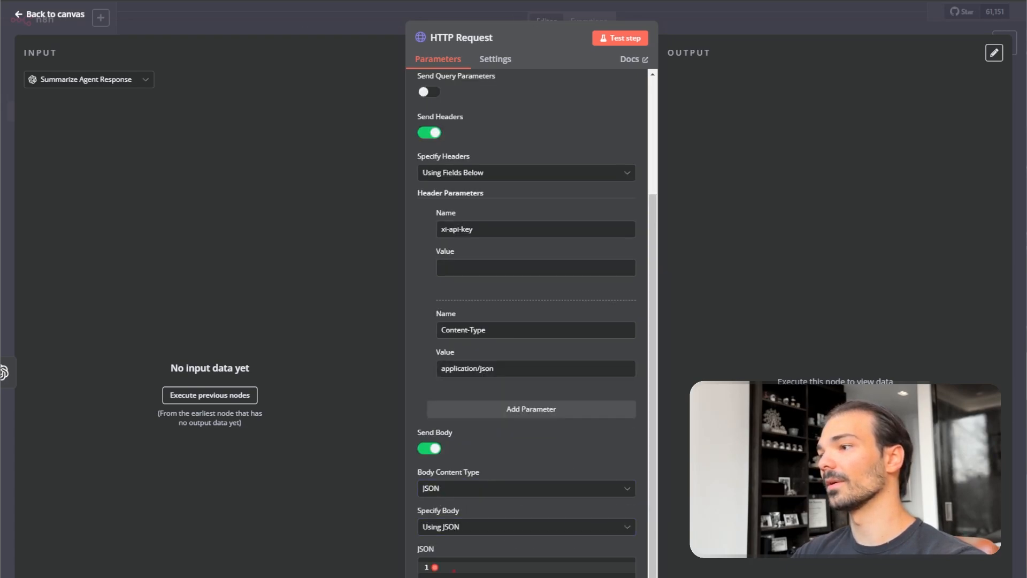
left_click(456, 567)
key("ctrl+v")
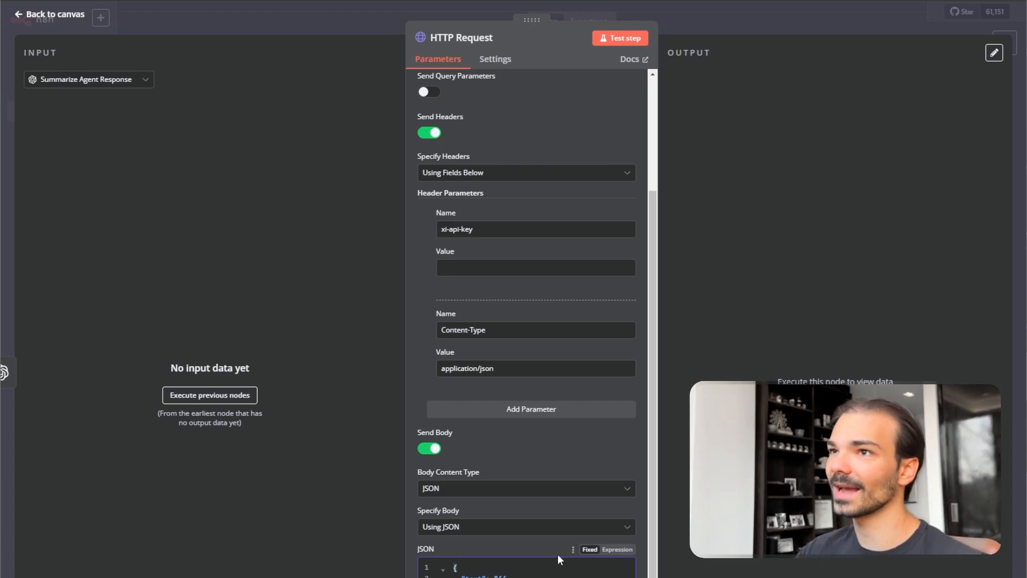
Replace the HTTP Request node with the preconfigured Voice Response node and connect the Summarize Agent Response output to it.
left_click(878, 28)
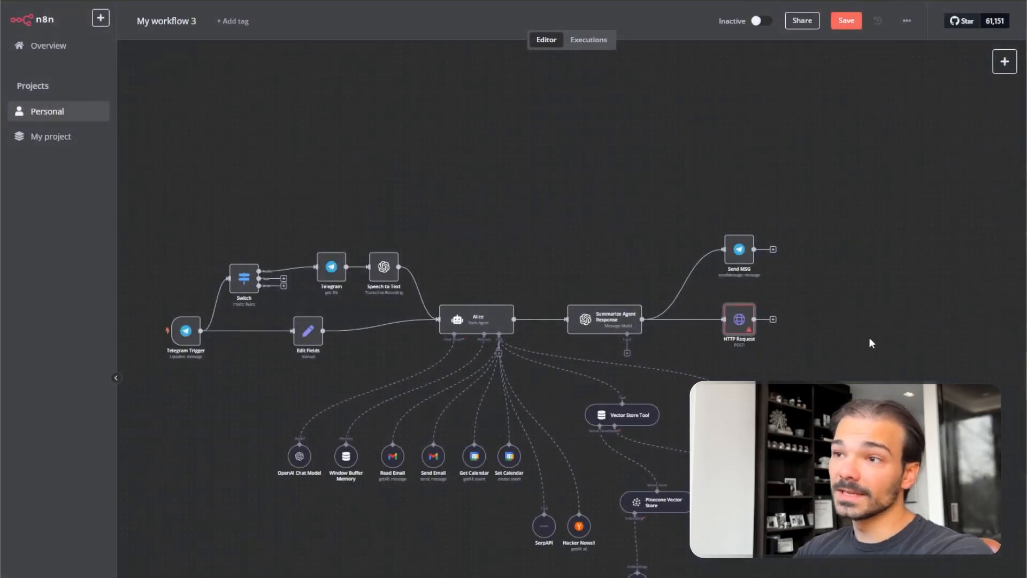
left_click_drag(833, 359, 736, 375)
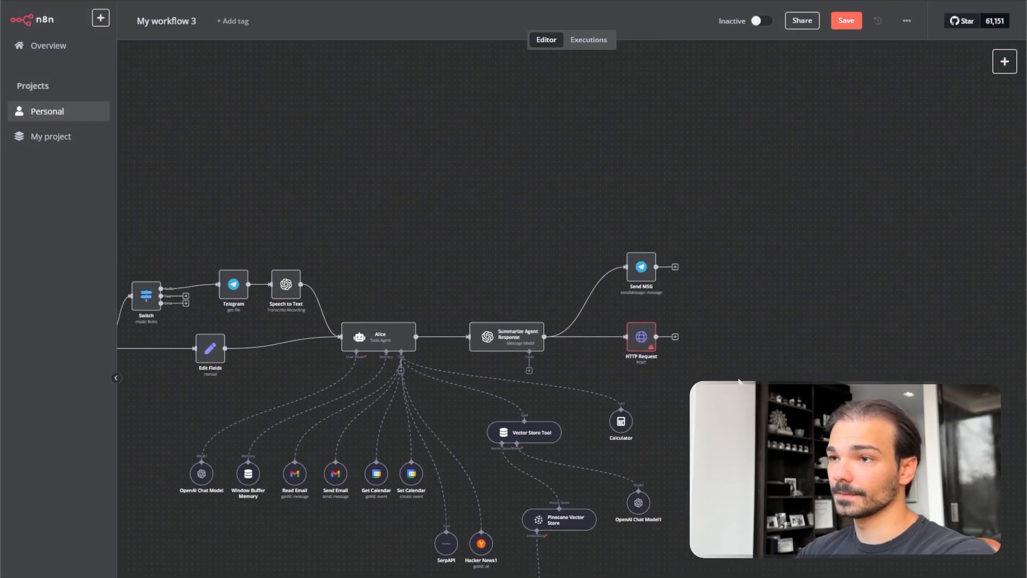
scroll(736, 375, "up", 4)
left_click(576, 326)
double_click(576, 327)
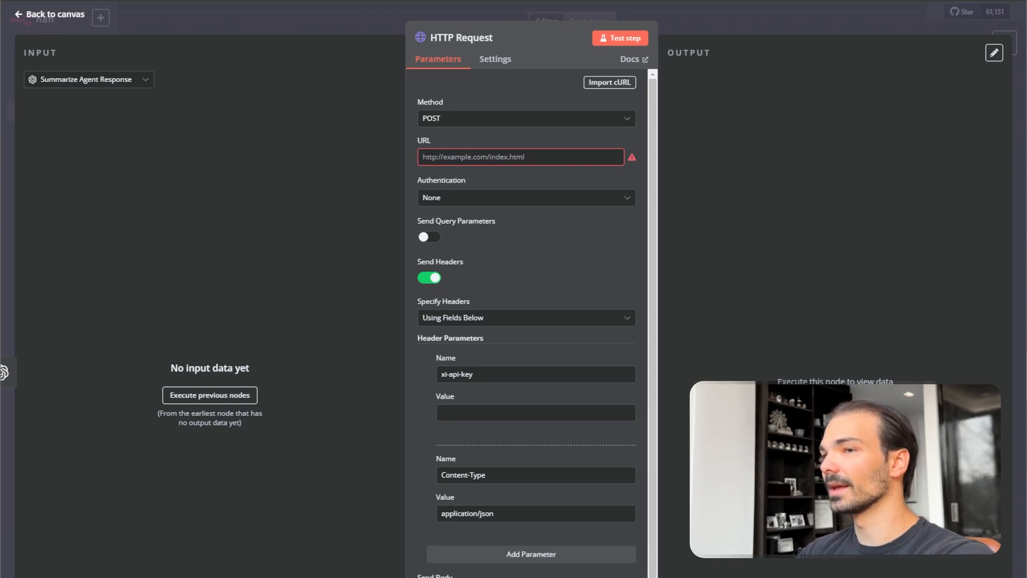
left_click(839, 21)
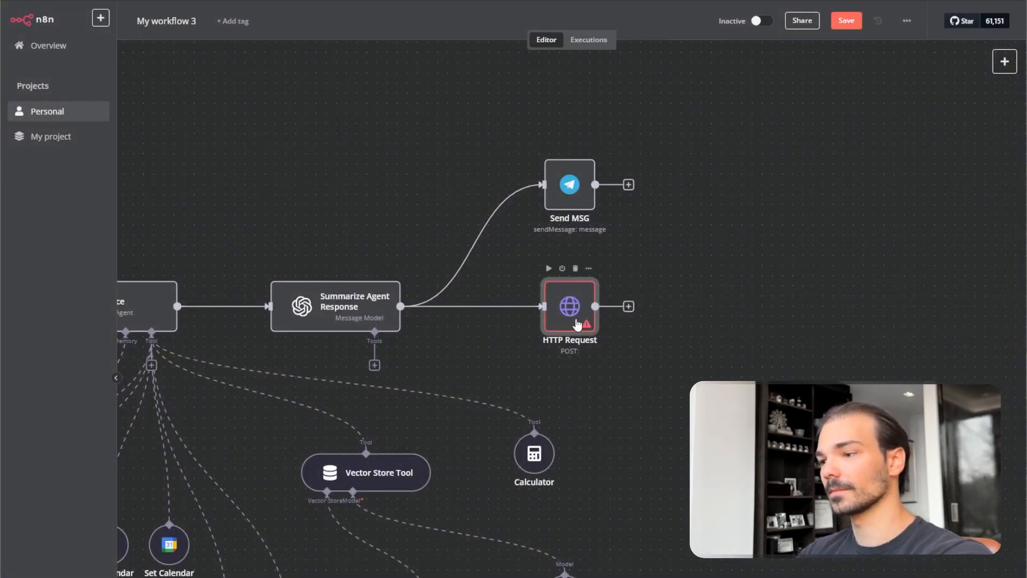
key("Delete")
left_click_drag(790, 444, 560, 320)
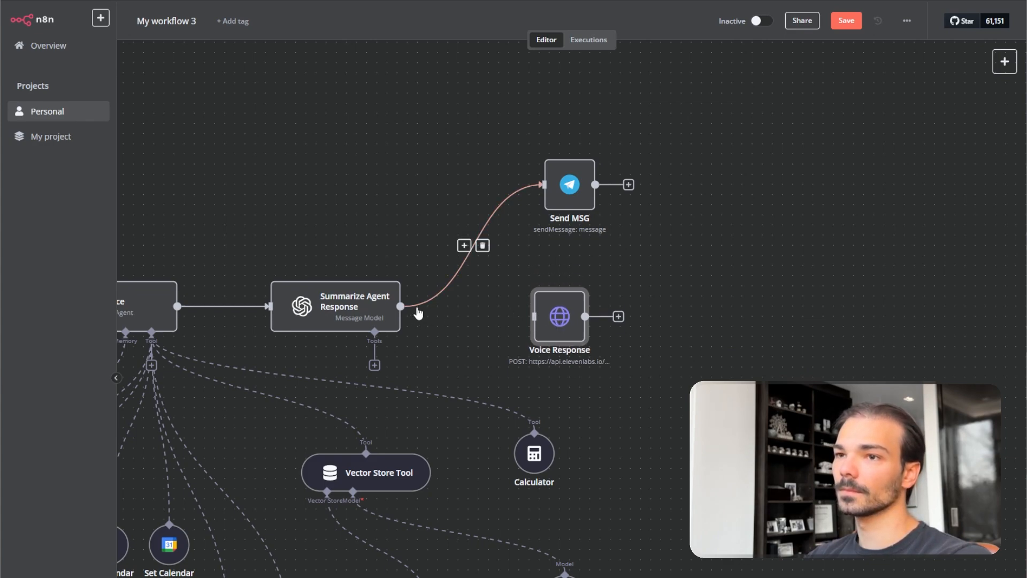
left_click_drag(400, 306, 560, 315)
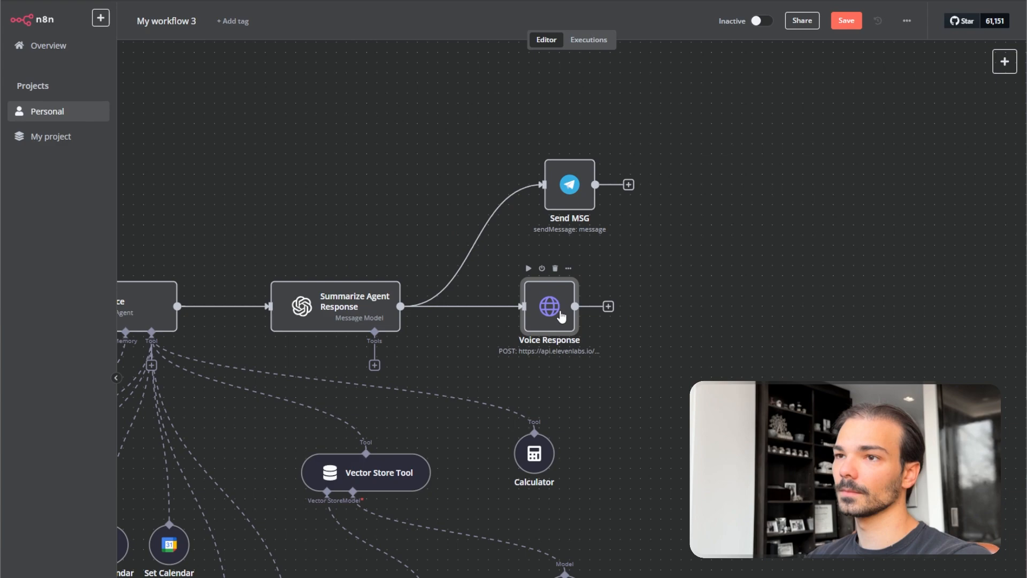
Add a Telegram node to the workflow with the Send Audio message operation.
left_click(1005, 61)
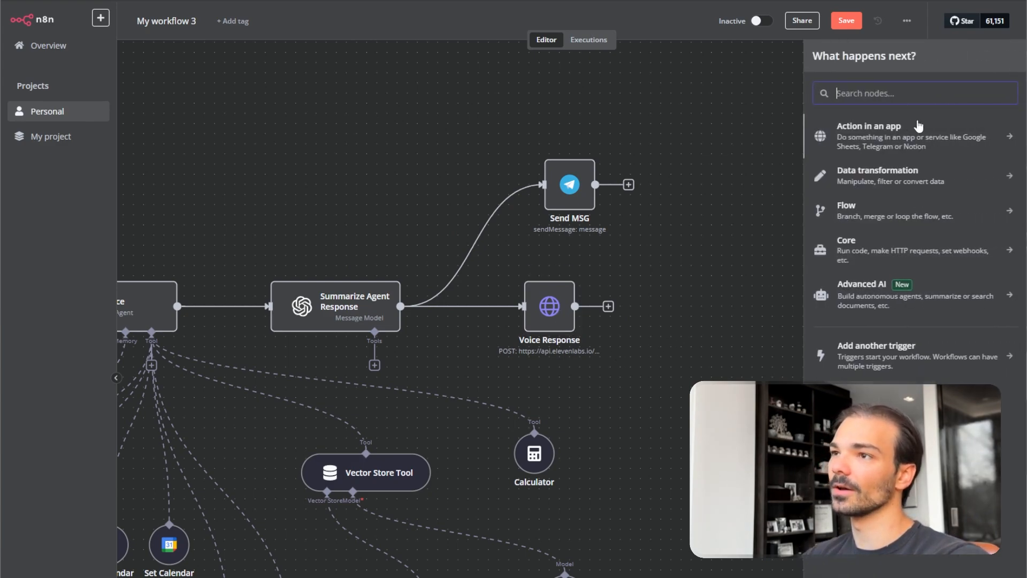
type("telegram")
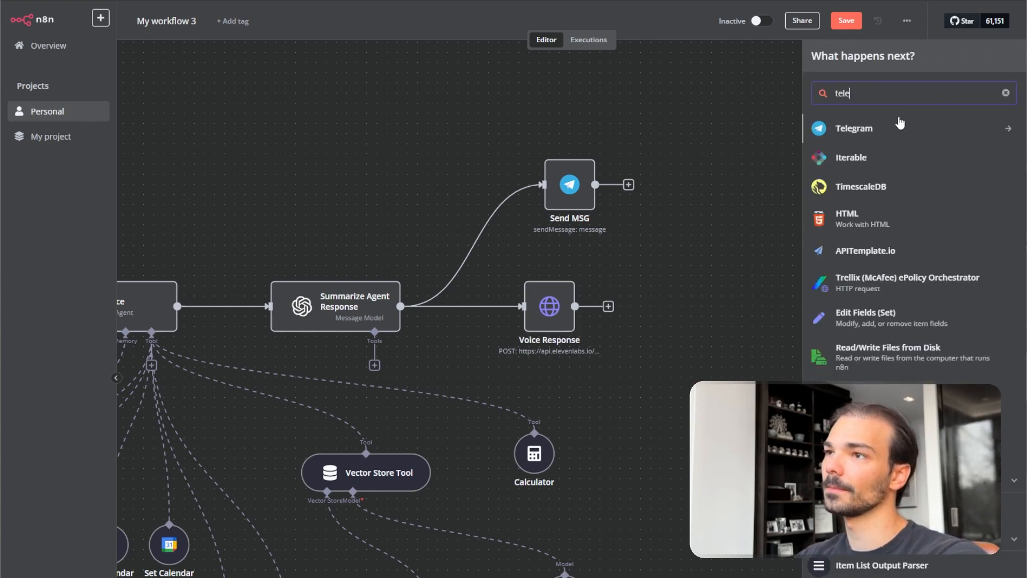
left_click(900, 127)
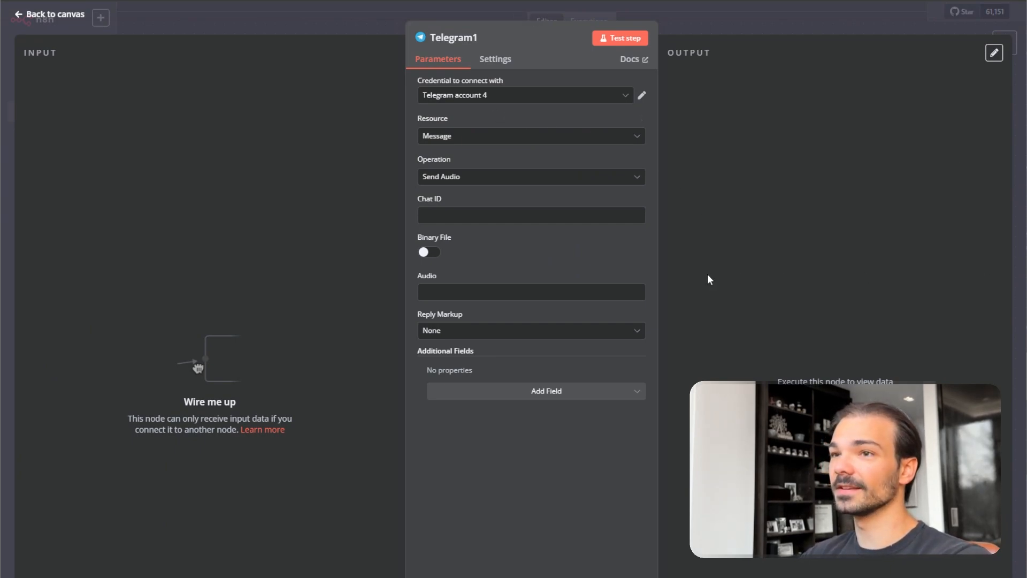
Set the Telegram audio node's Chat ID to the expression {{ $('Listen for incoming events').first().json.message.from.id }}.
left_click(504, 211)
type("{{ $('Listen for incoming events').first().json.message.from.id }}")
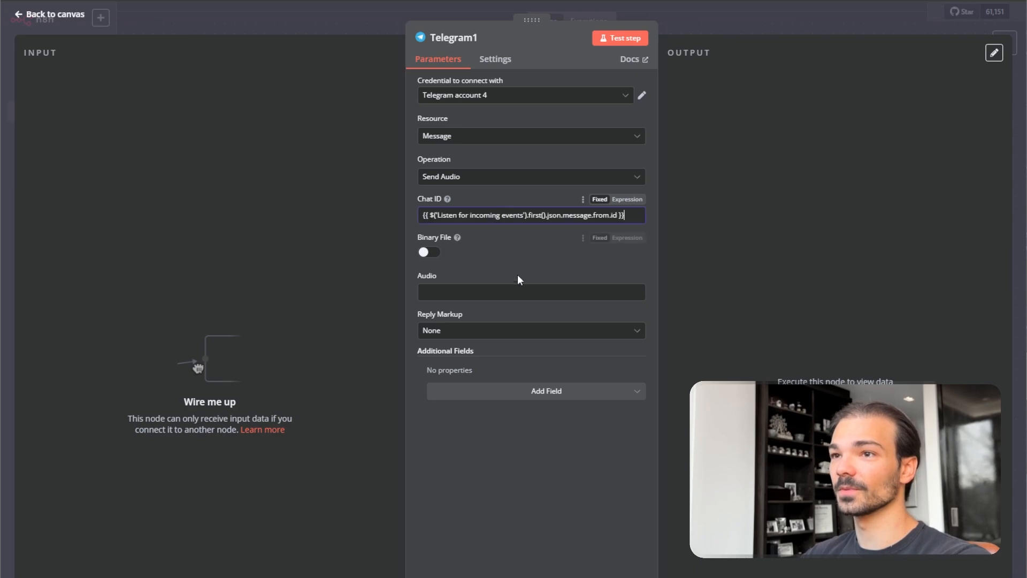
left_click(627, 199)
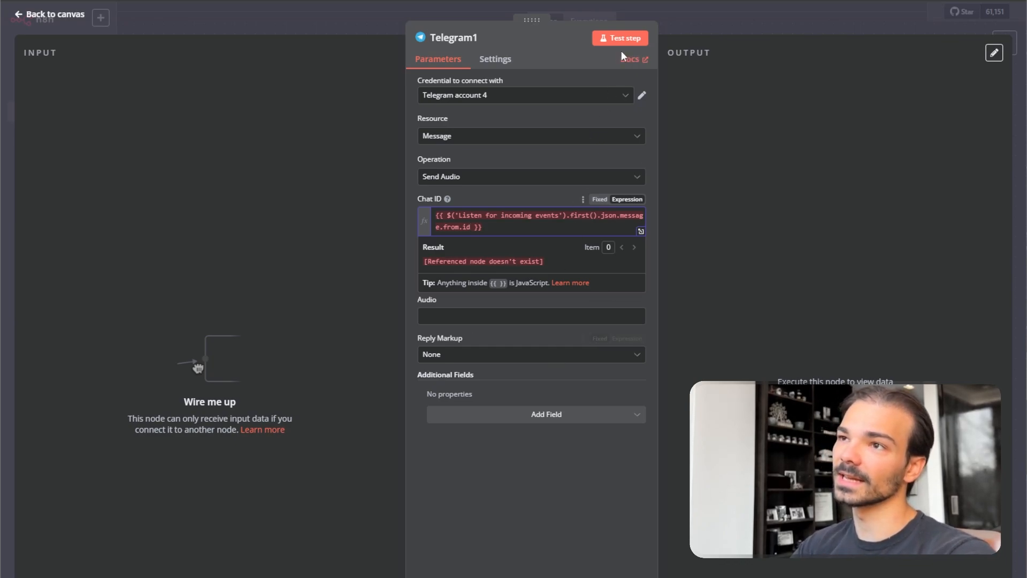
left_click(502, 456)
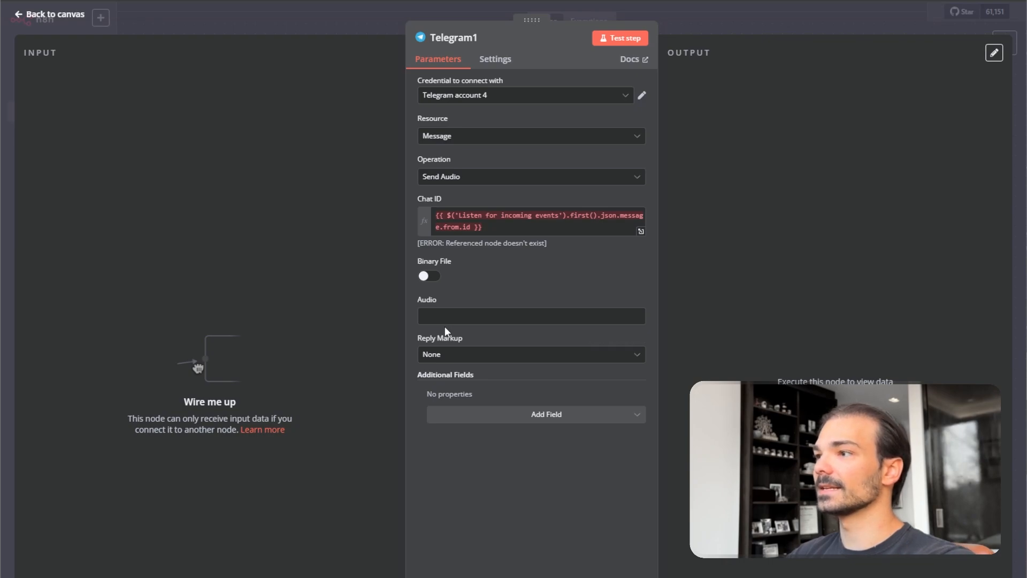
Enable Binary File for the Telegram audio node and add a File Name field set to Alice.mpeg.
left_click(428, 277)
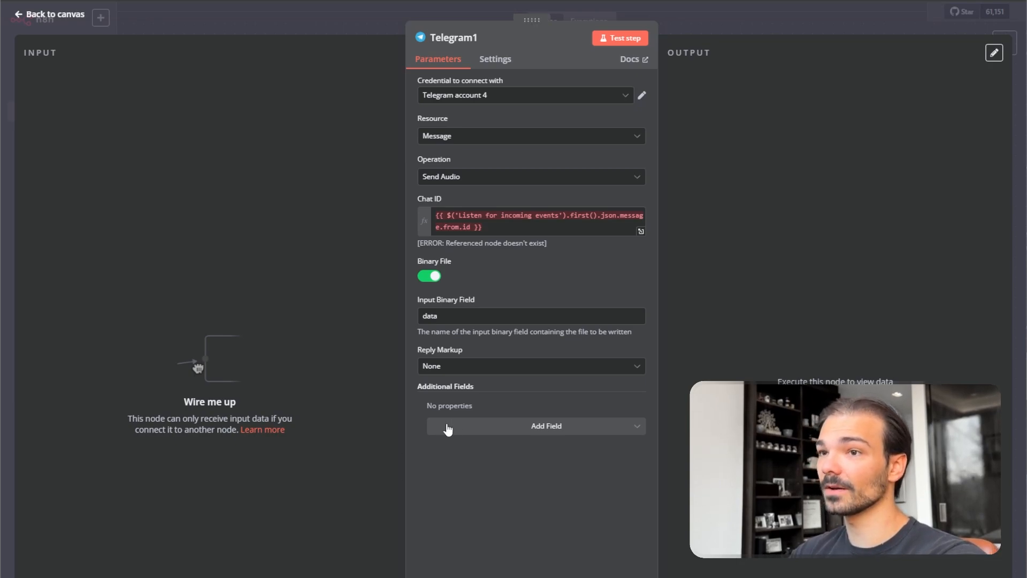
left_click(473, 428)
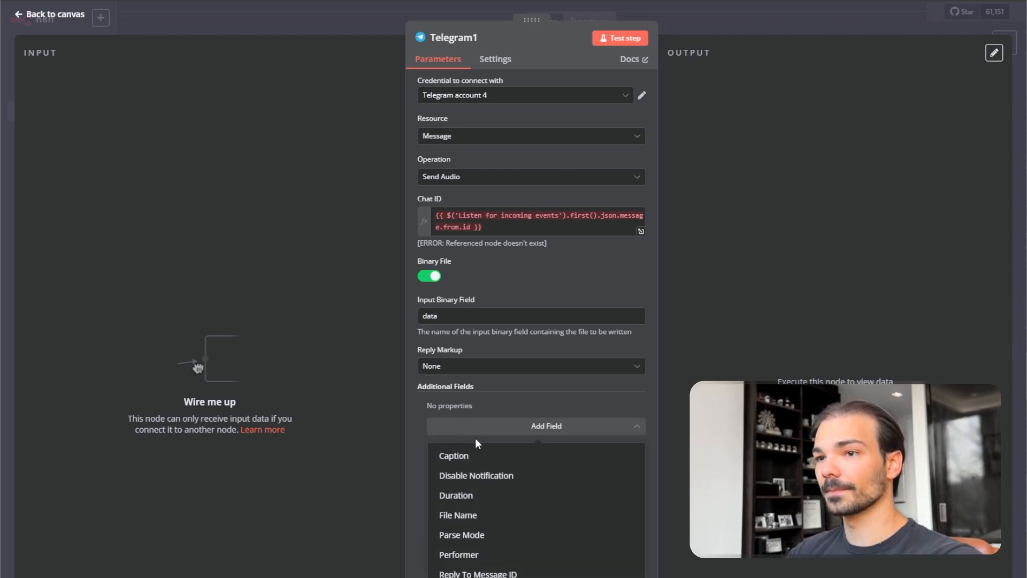
left_click(481, 518)
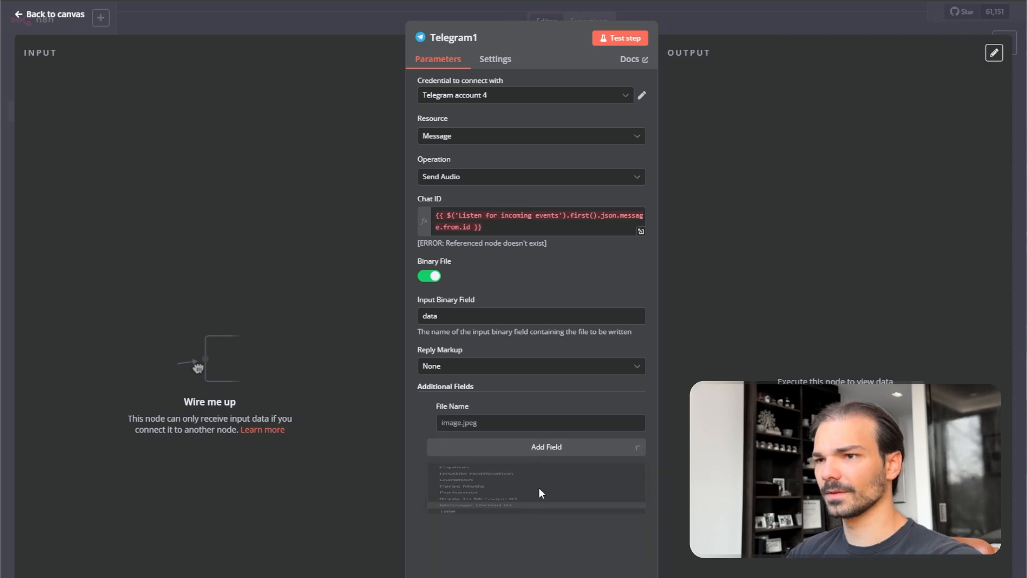
left_click(496, 423)
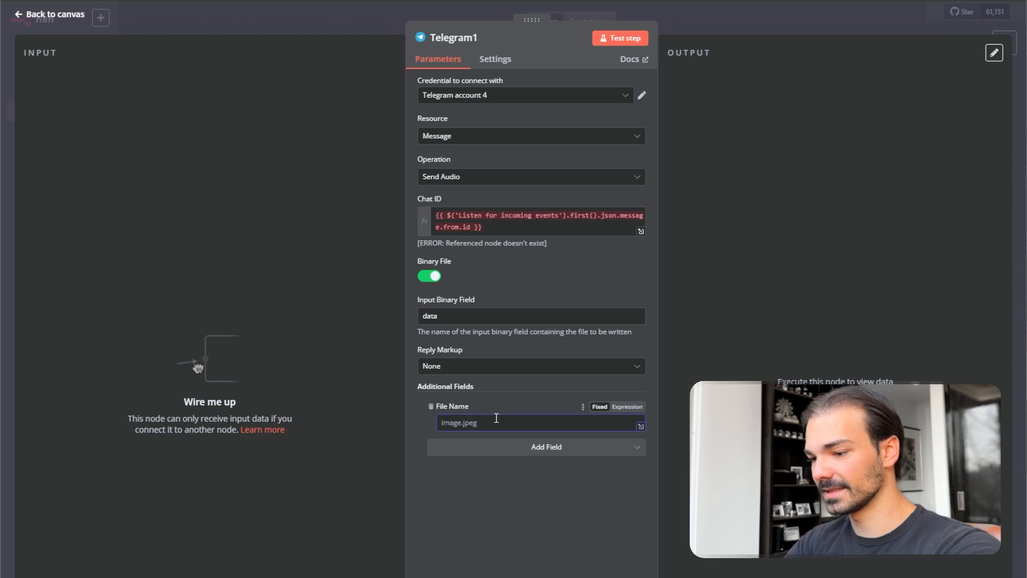
type("Ali")
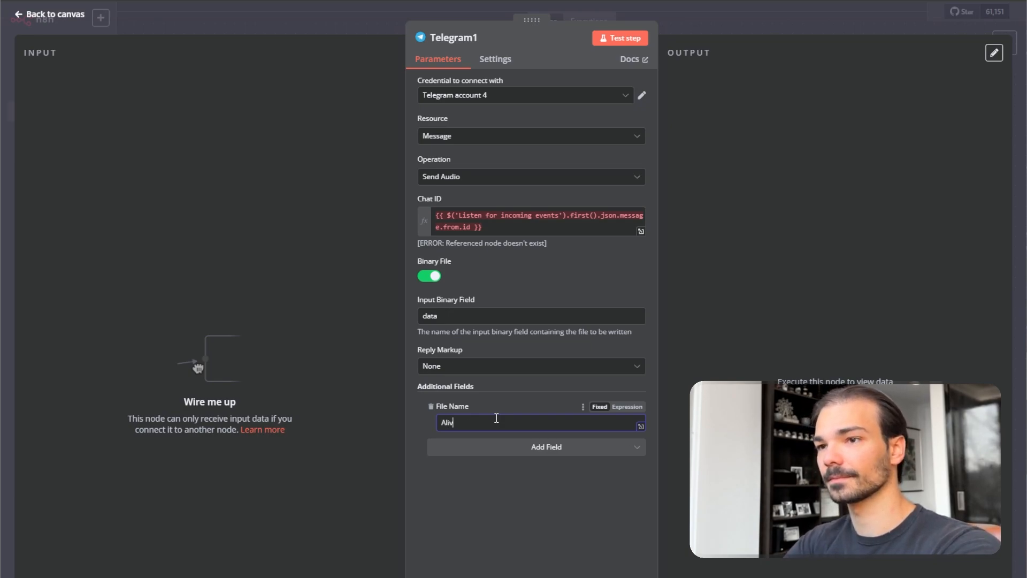
type("ce")
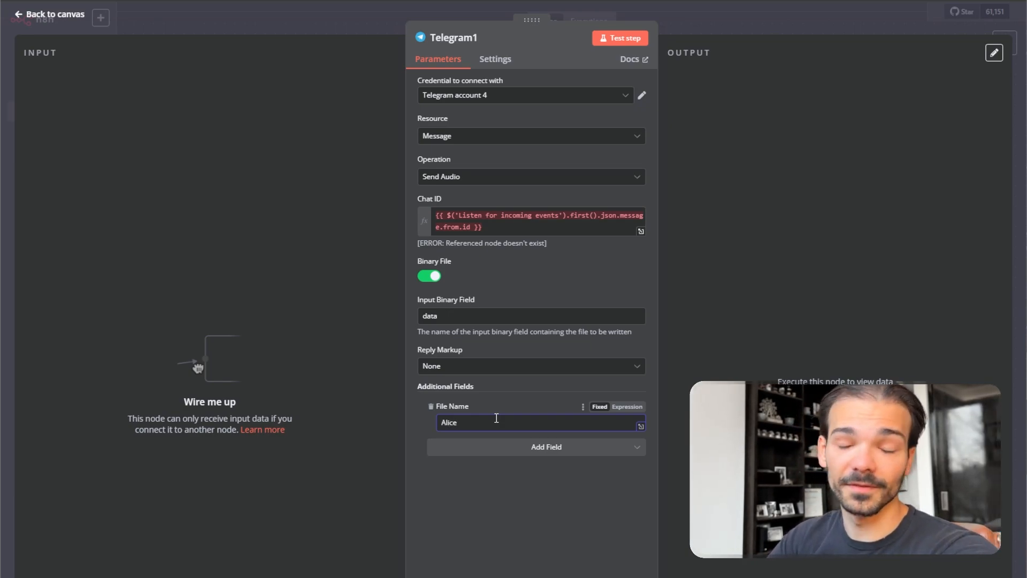
type(".mpeg")
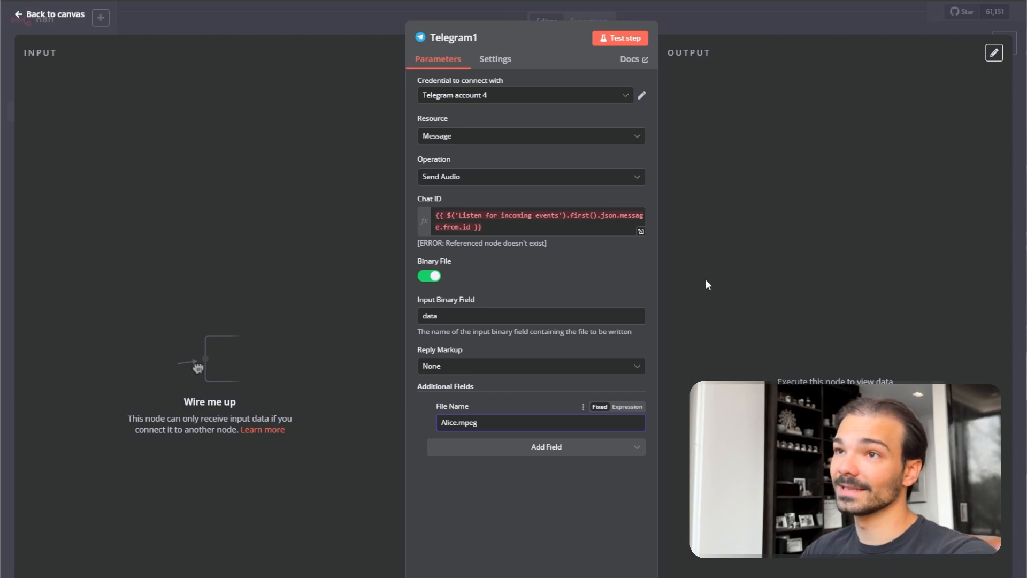
left_click(771, 26)
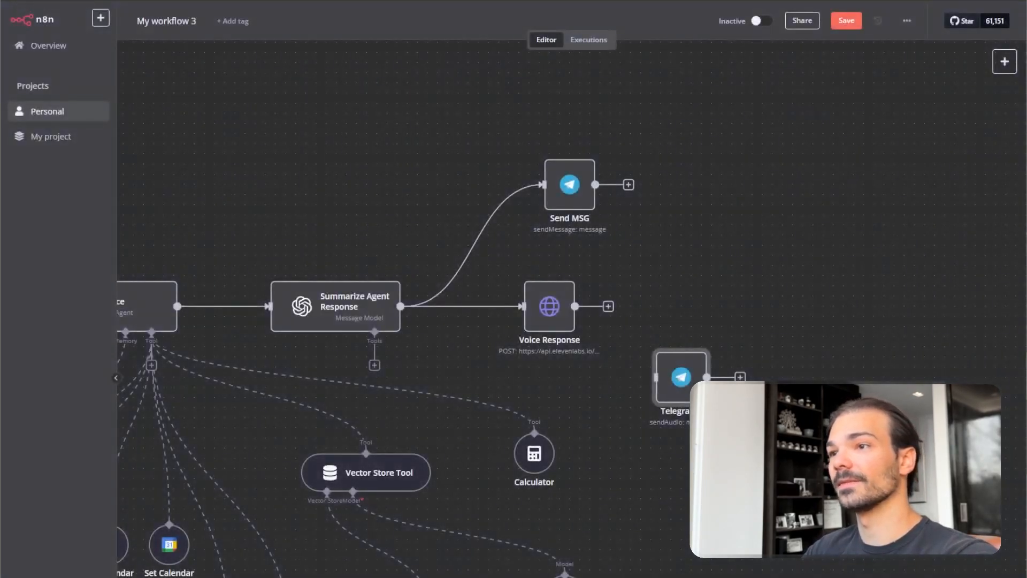
Place the new Telegram audio node after Voice Response and connect the Voice Response output to it.
left_click_drag(681, 377, 732, 316)
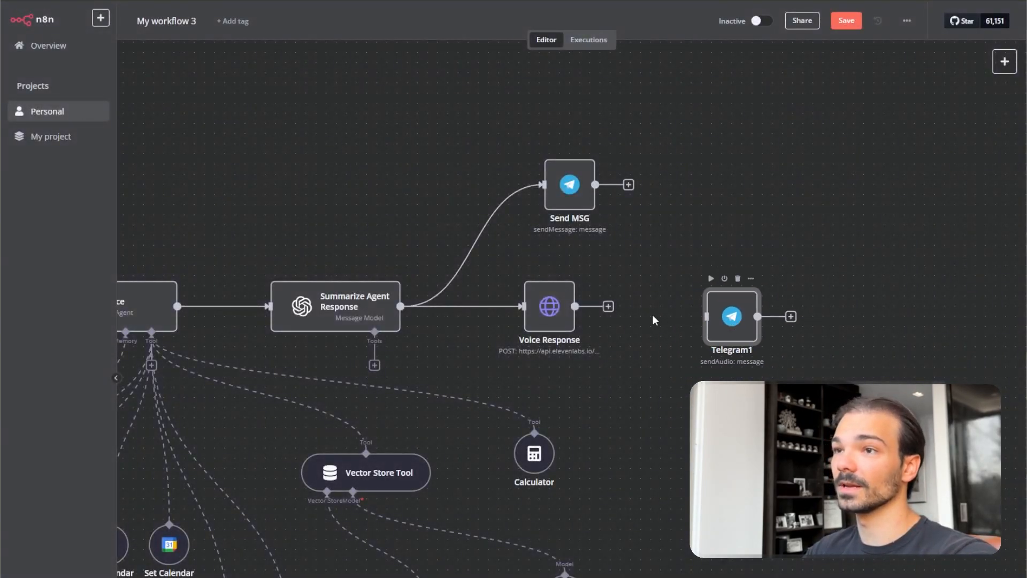
left_click_drag(610, 311, 711, 317)
scroll(645, 360, "down", 6)
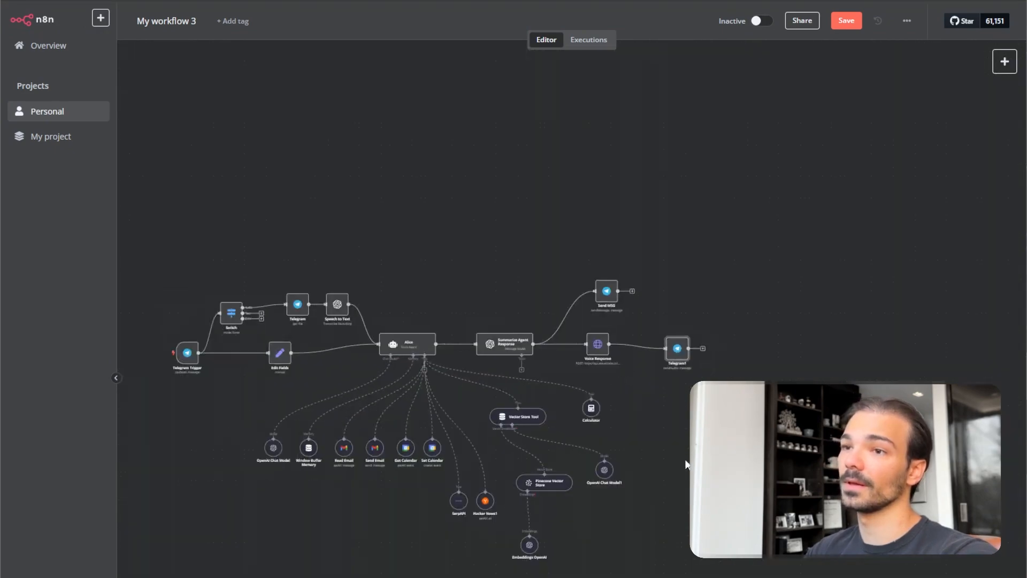
left_click_drag(837, 427, 840, 442)
scroll(840, 442, "up", 2)
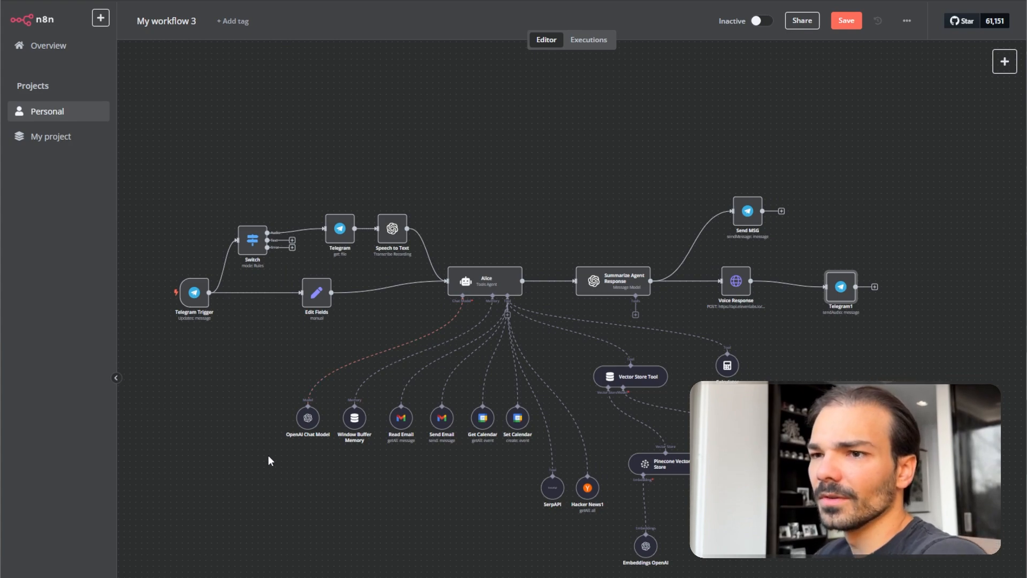
left_click_drag(234, 506, 539, 392)
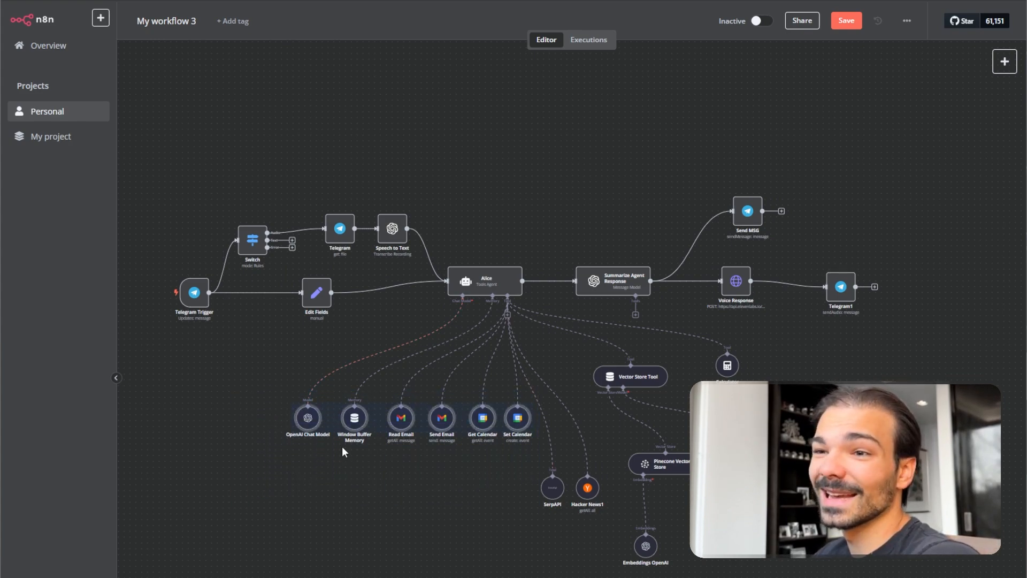
left_click(354, 480)
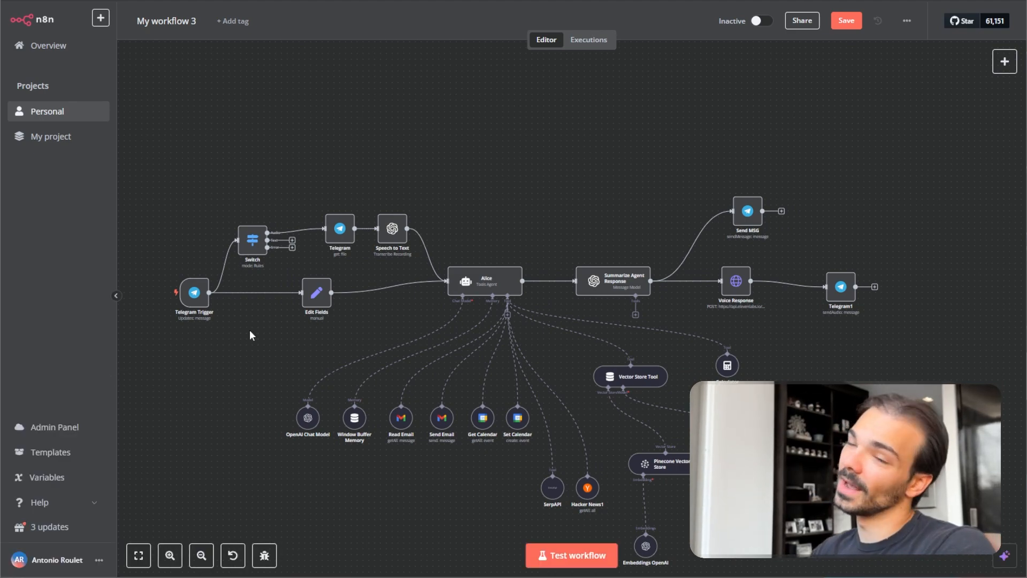
scroll(379, 516, "down", 3)
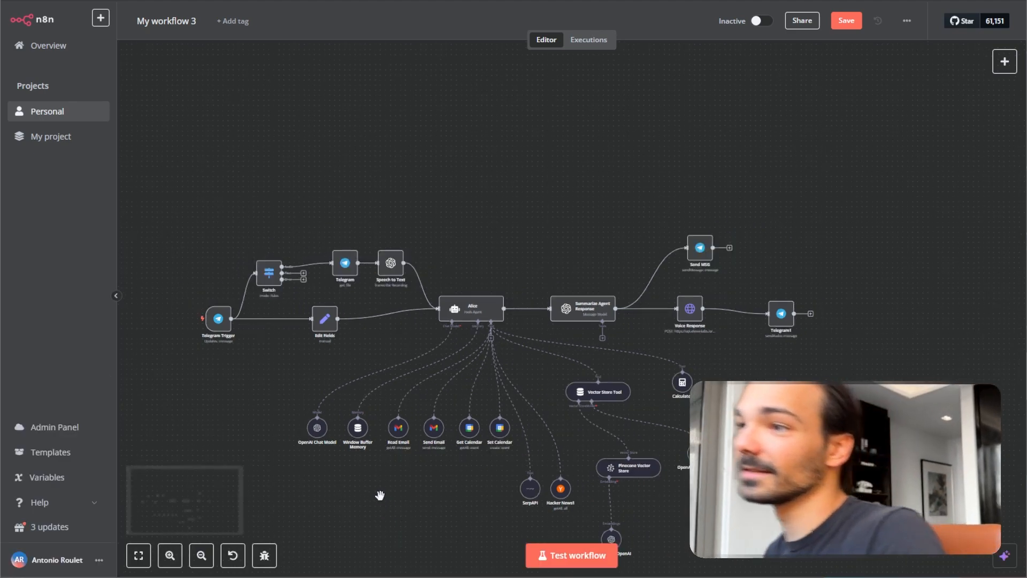
left_click_drag(379, 517, 369, 481)
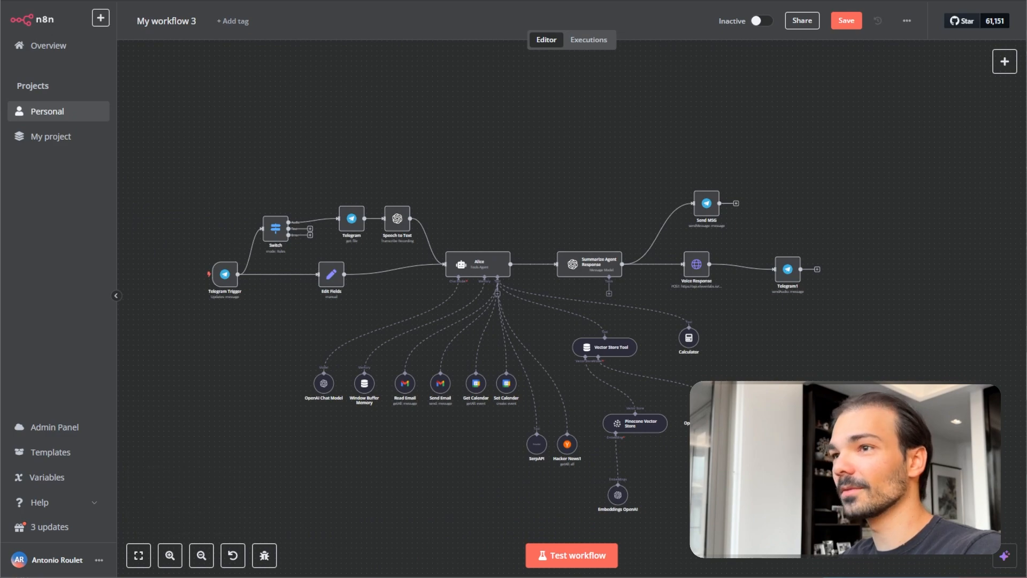
Switch to Telegram and clear the whole message history of the Alice bot chat.
key("alt+Tab")
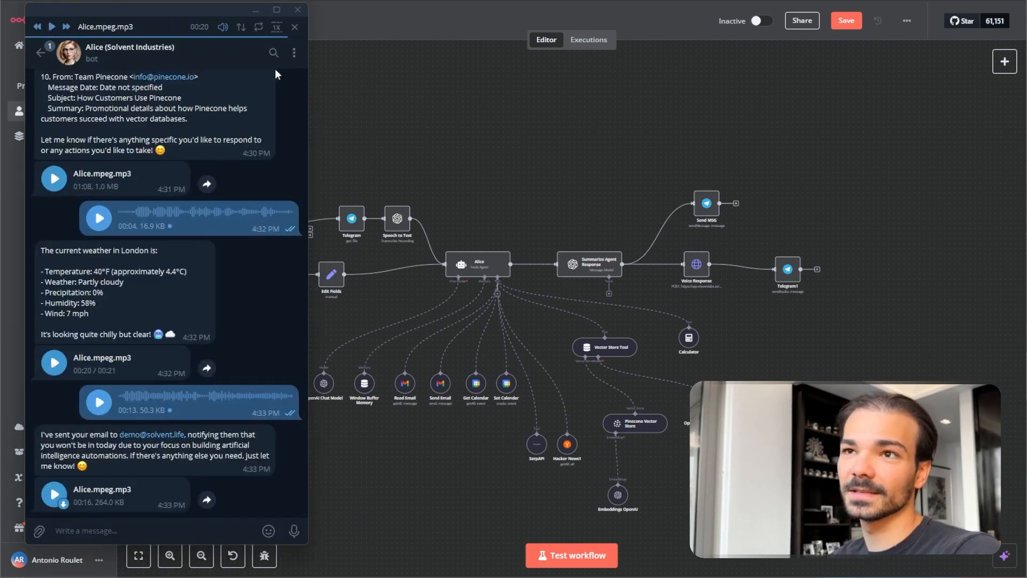
left_click(294, 53)
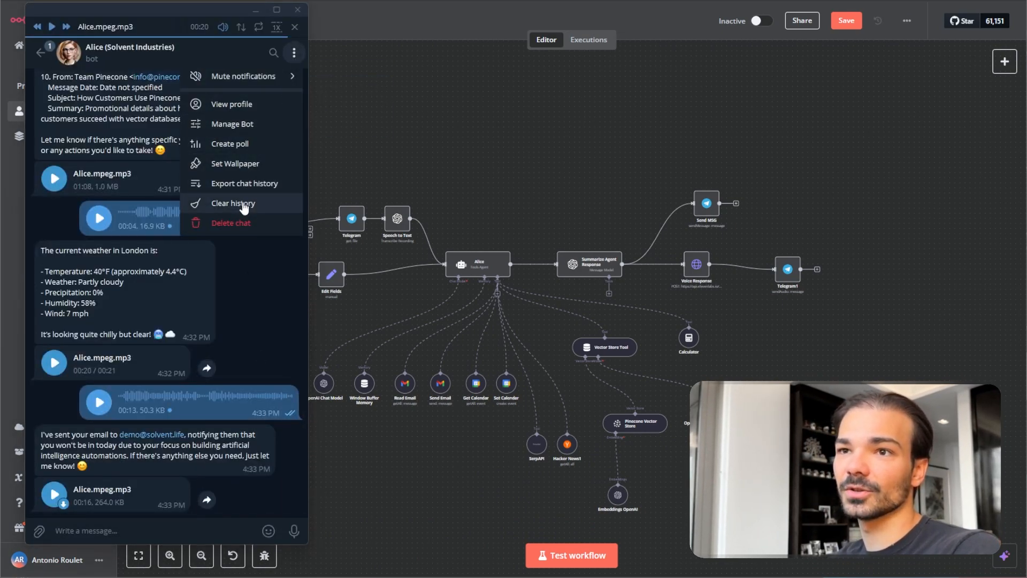
left_click(227, 209)
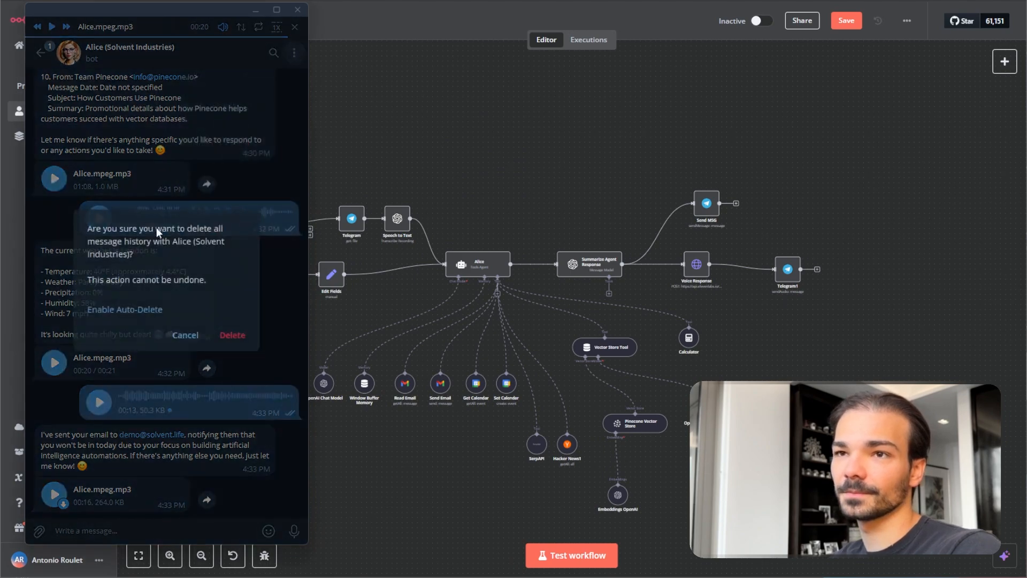
left_click(232, 337)
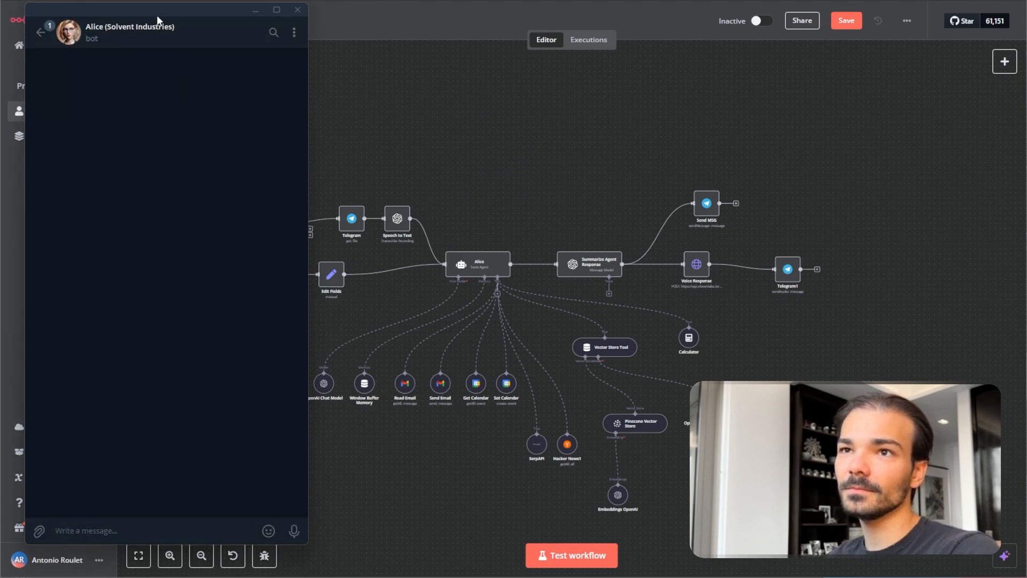
Record and send the Alice bot a voice message requesting a summary of last week's financial markets and an email to the boss.
left_click_drag(157, 16, 294, 1)
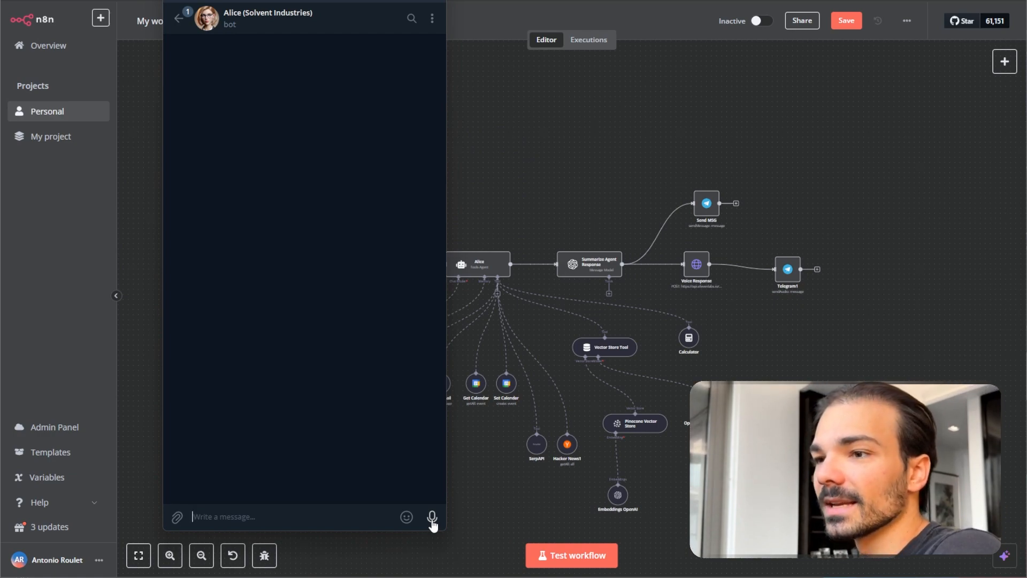
left_click_drag(433, 518, 432, 518)
left_click_drag(541, 525, 542, 525)
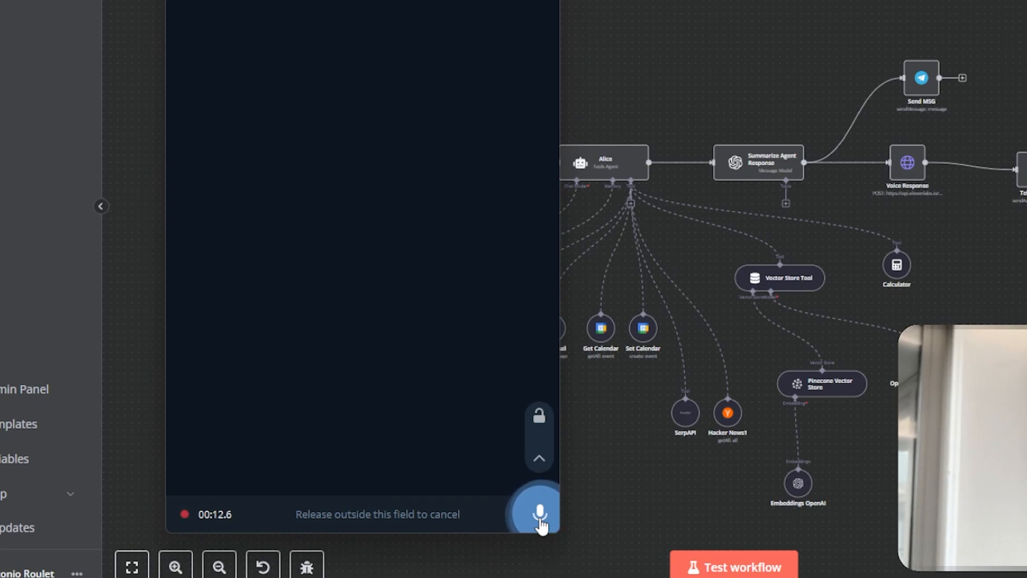
left_click_drag(541, 526, 541, 525)
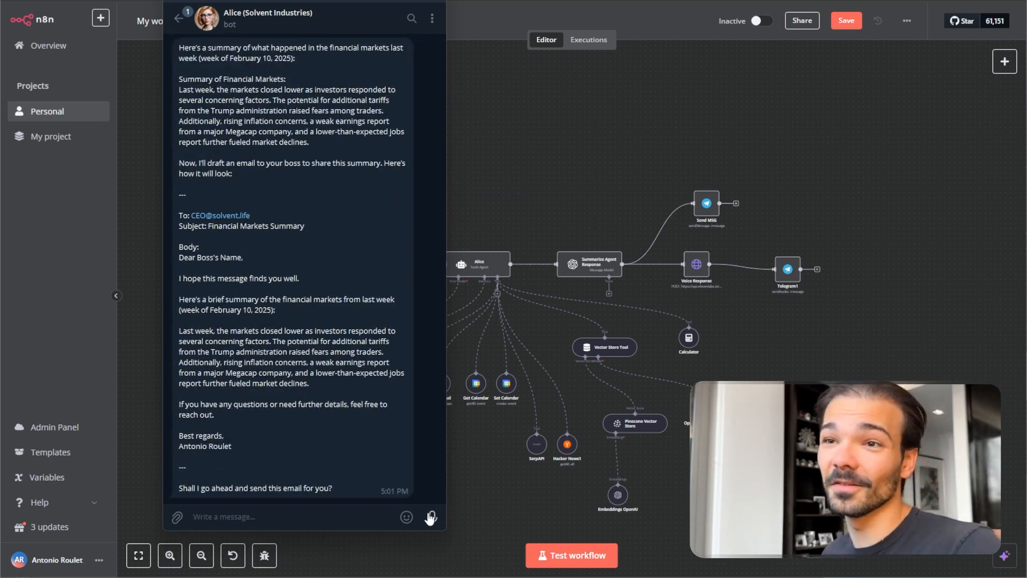
Read Alice's market summary and draft email including its signature, and play the Alice.mpeg.mp3 audio reply.
scroll(209, 329, "up", 1)
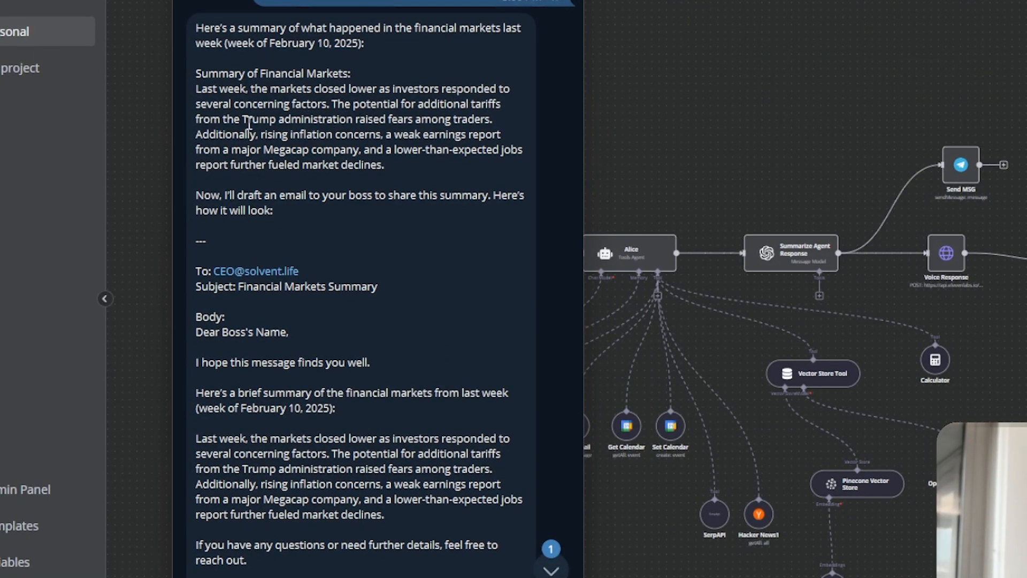
left_click_drag(244, 121, 349, 124)
left_click(340, 145)
scroll(364, 163, "down", 3)
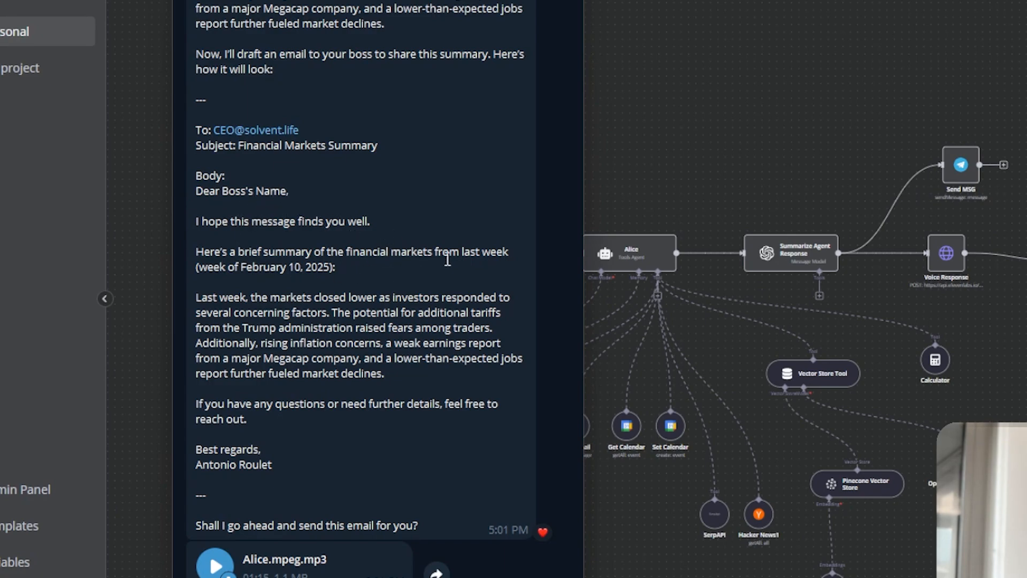
left_click_drag(352, 366, 344, 396)
left_click(325, 401)
left_click_drag(199, 446, 277, 469)
left_click(339, 461)
left_click(214, 566)
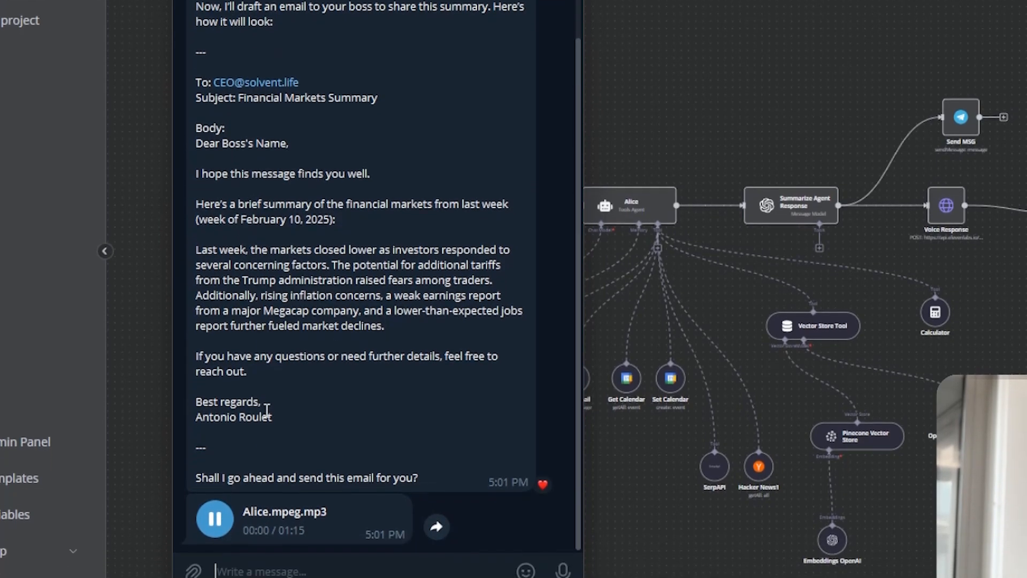